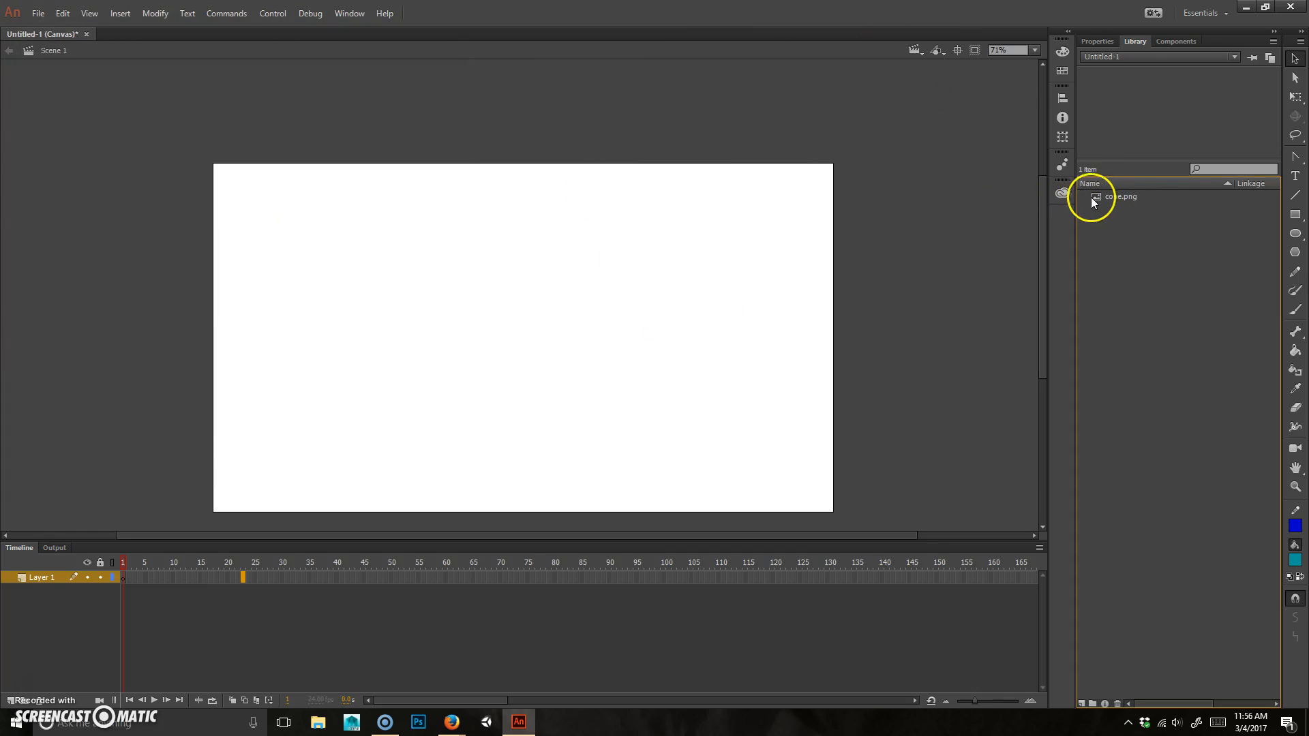
- Place the cone.png image from the library near the centre of the stage
{"action": "left_click", "coordinate": [1150, 198]}
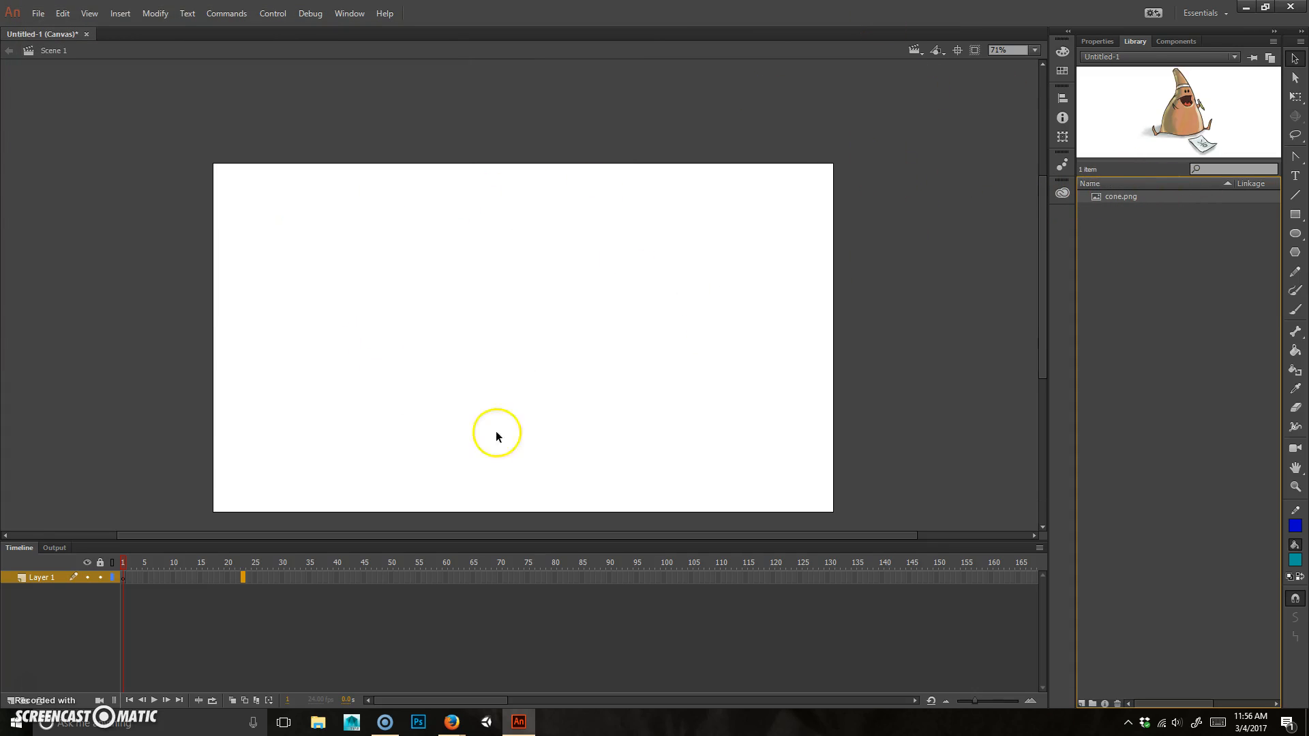
{"action": "left_click_drag", "start_coordinate": [1176, 218], "coordinate": [516, 334]}
{"action": "left_click", "coordinate": [713, 252]}
{"action": "left_click", "coordinate": [522, 332]}
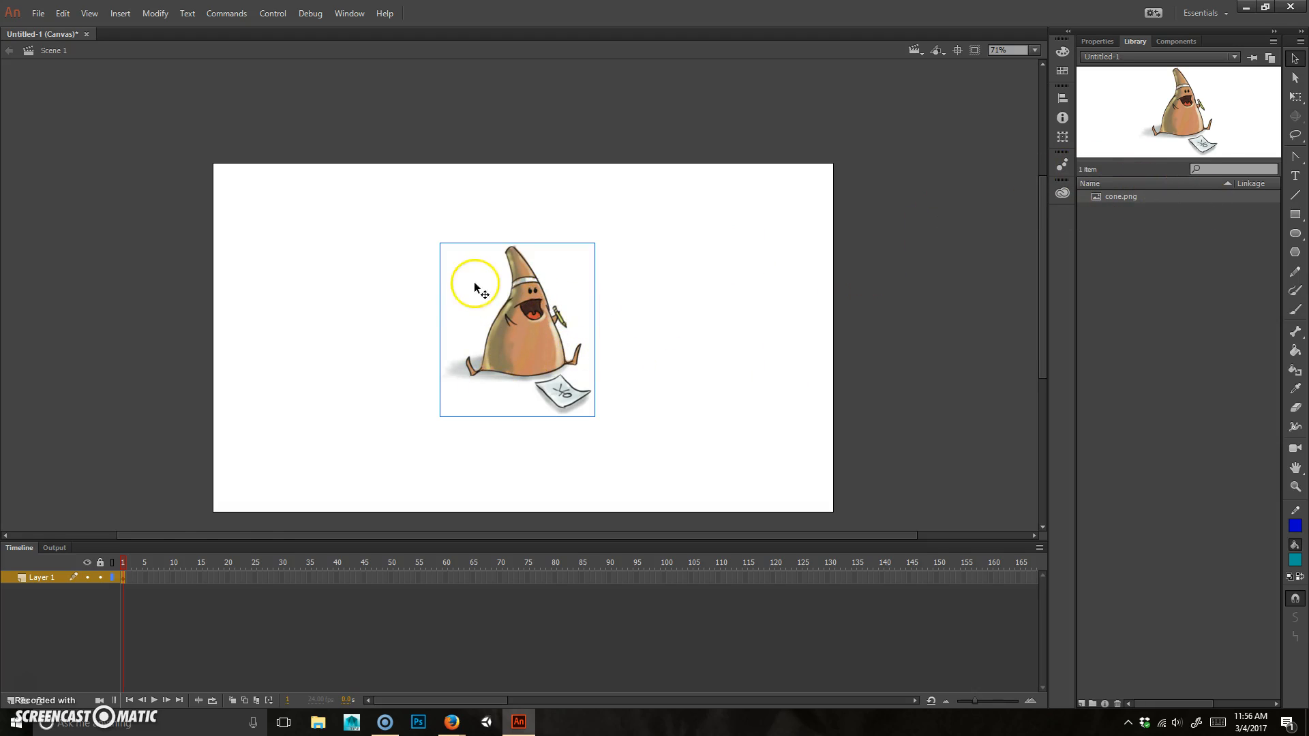
- Add a new layer above the cone image, lock Layer 1, and make Layer 2 the active layer
{"action": "left_click", "coordinate": [23, 704]}
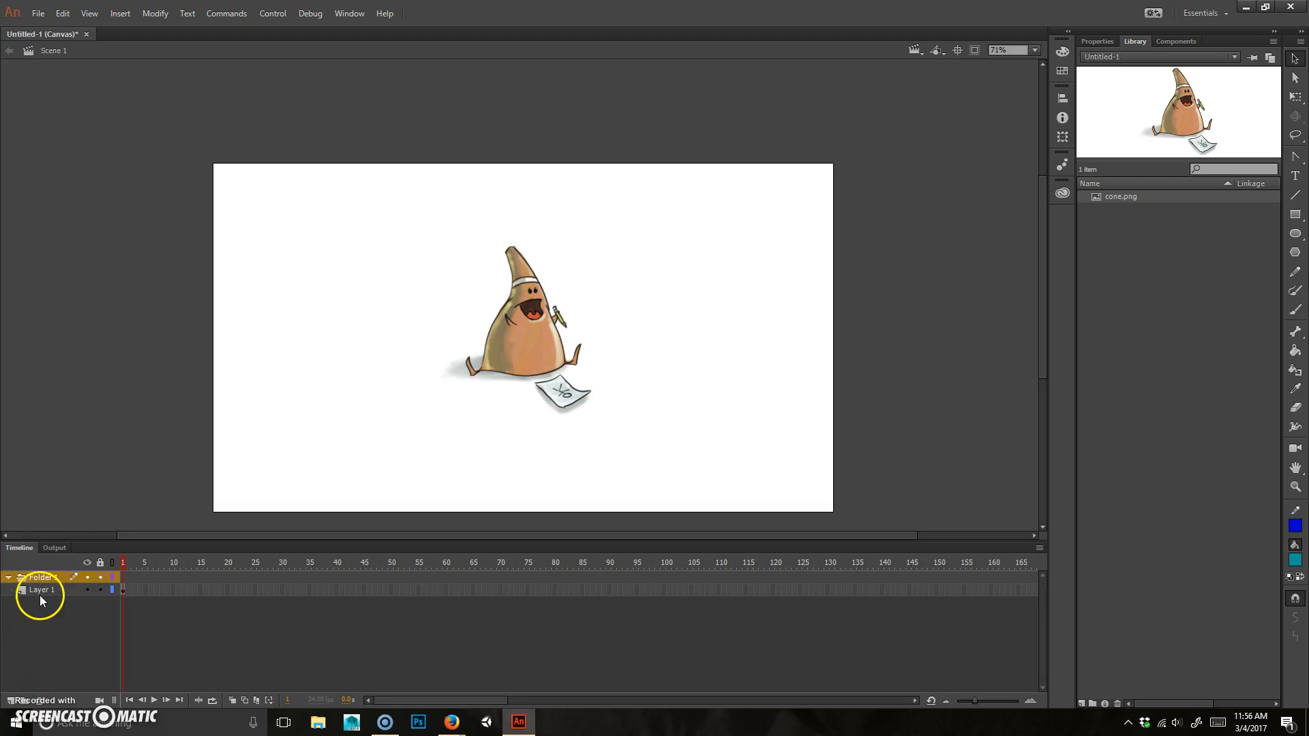
{"action": "key", "text": "ctrl+z"}
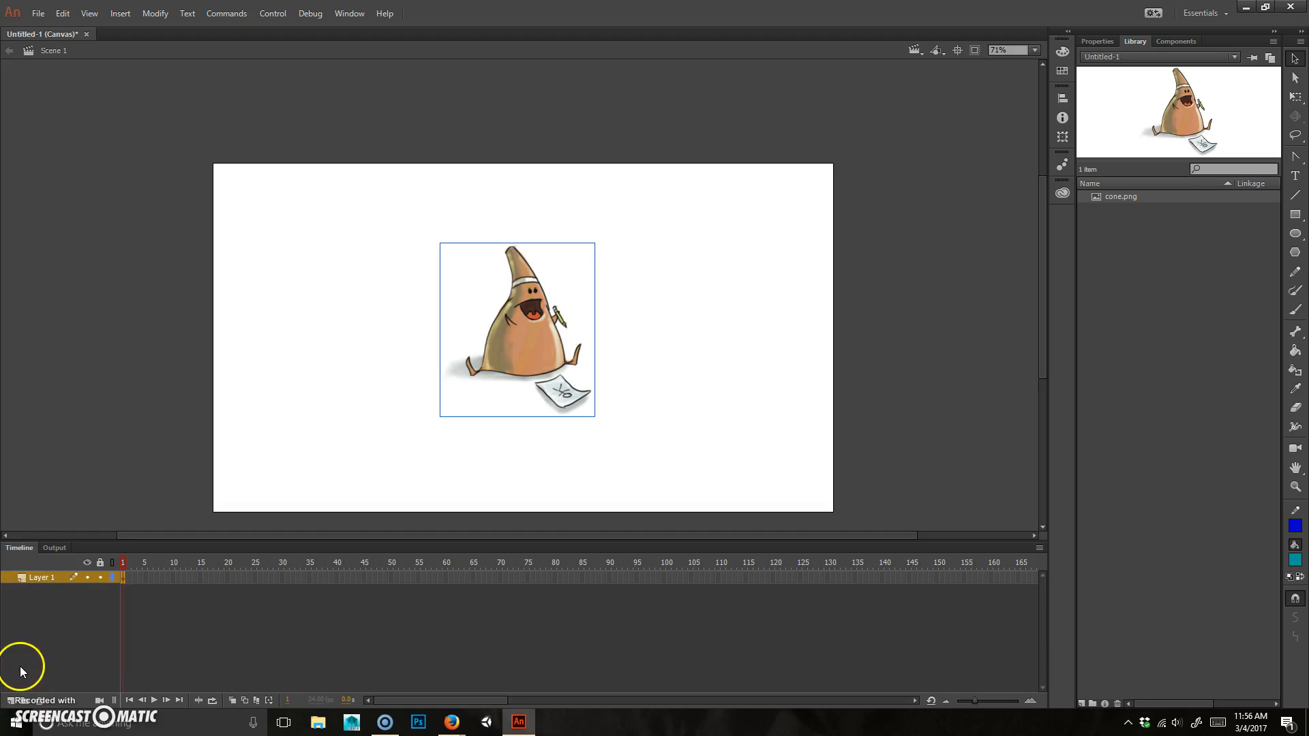
{"action": "left_click", "coordinate": [10, 702]}
{"action": "left_click", "coordinate": [41, 590]}
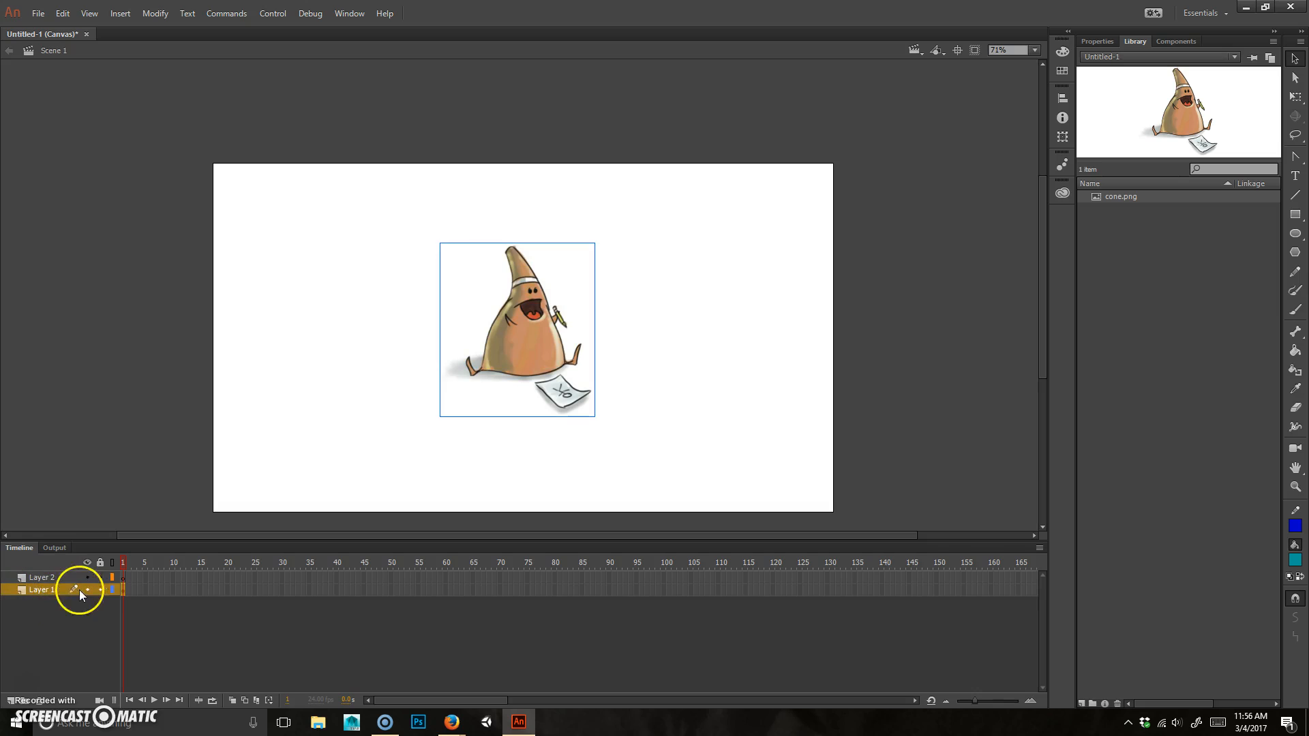
{"action": "left_click", "coordinate": [100, 590]}
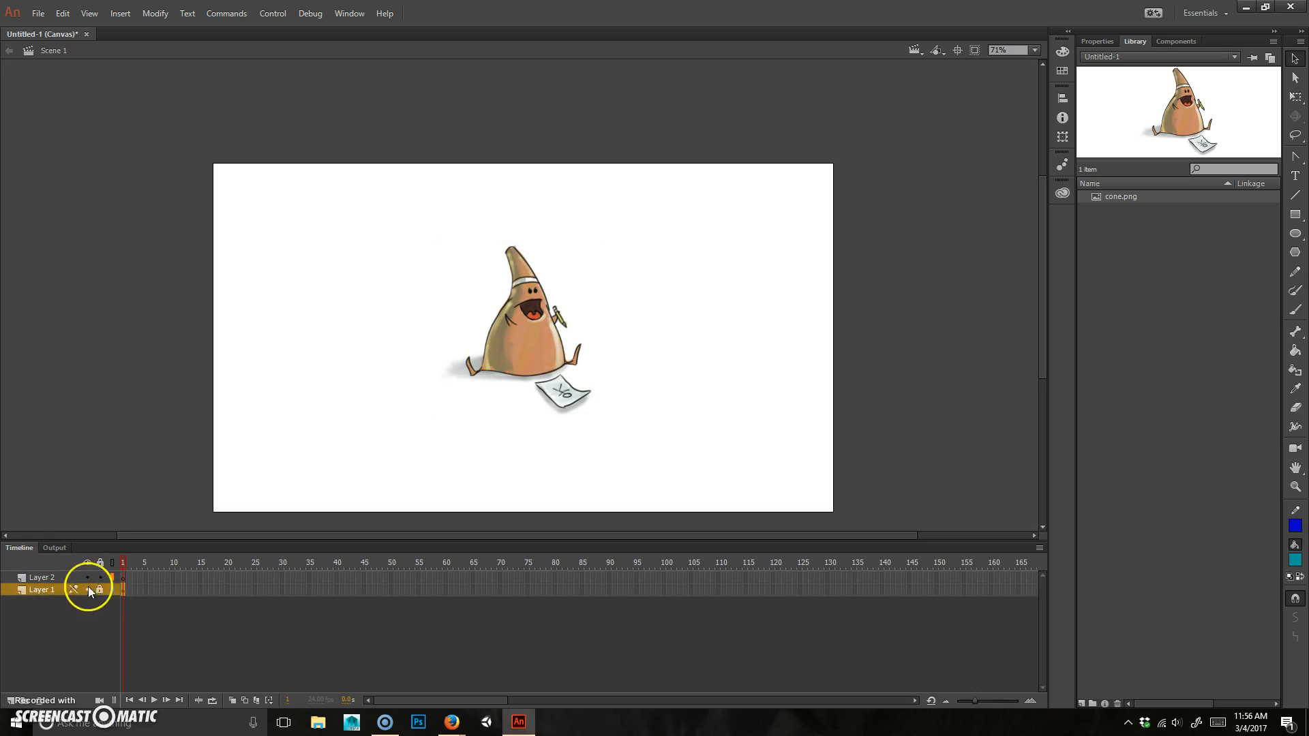
{"action": "left_click", "coordinate": [53, 579]}
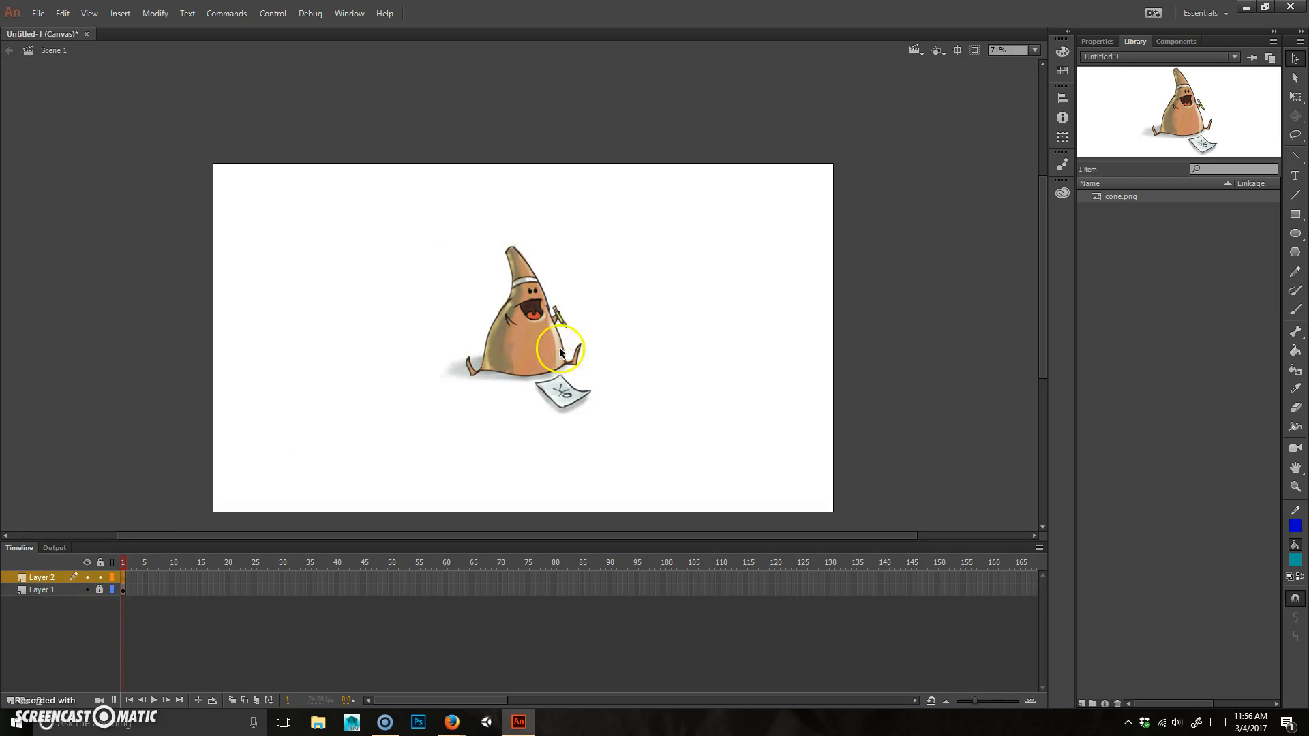
- Set up the Rectangle tool with an orange fill colour sampled from the cone character's body
{"action": "scroll", "coordinate": [534, 338], "scroll_direction": "up", "scroll_amount": 4}
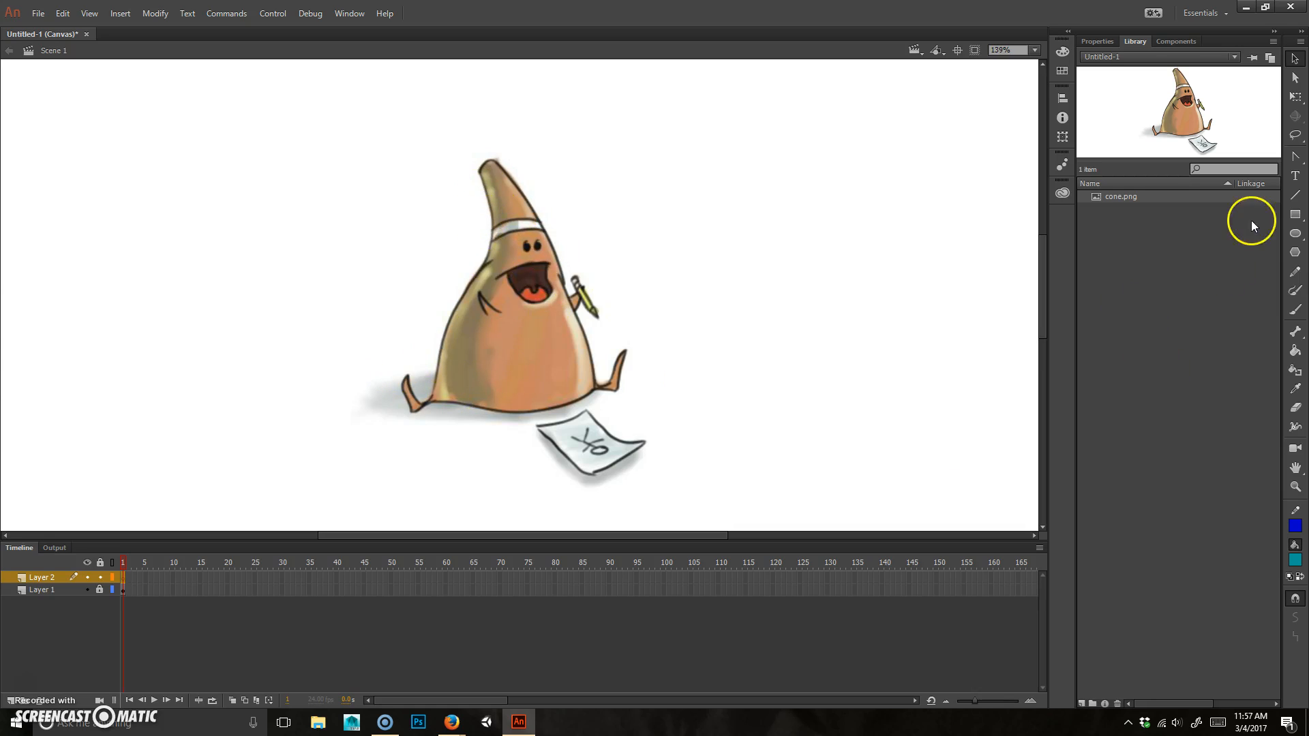
{"action": "left_click", "coordinate": [1300, 214]}
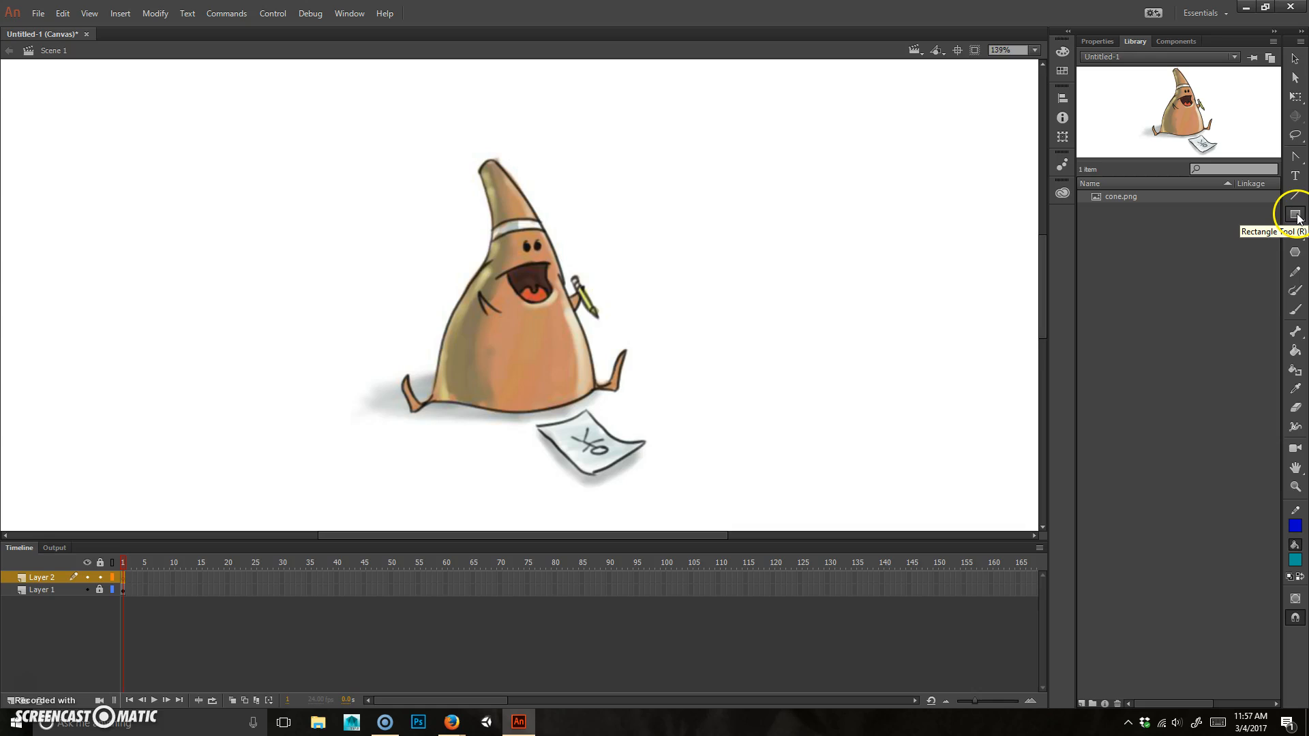
{"action": "left_click", "coordinate": [1080, 42]}
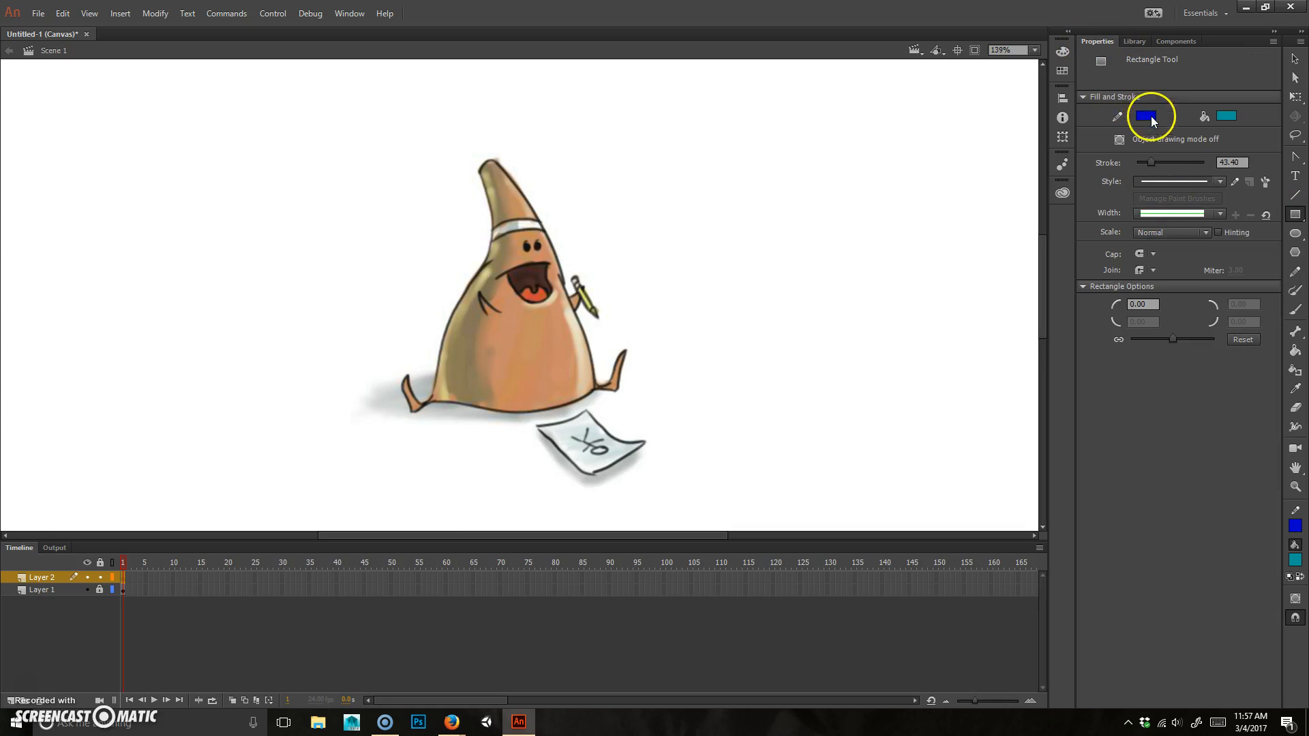
{"action": "left_click", "coordinate": [1225, 116]}
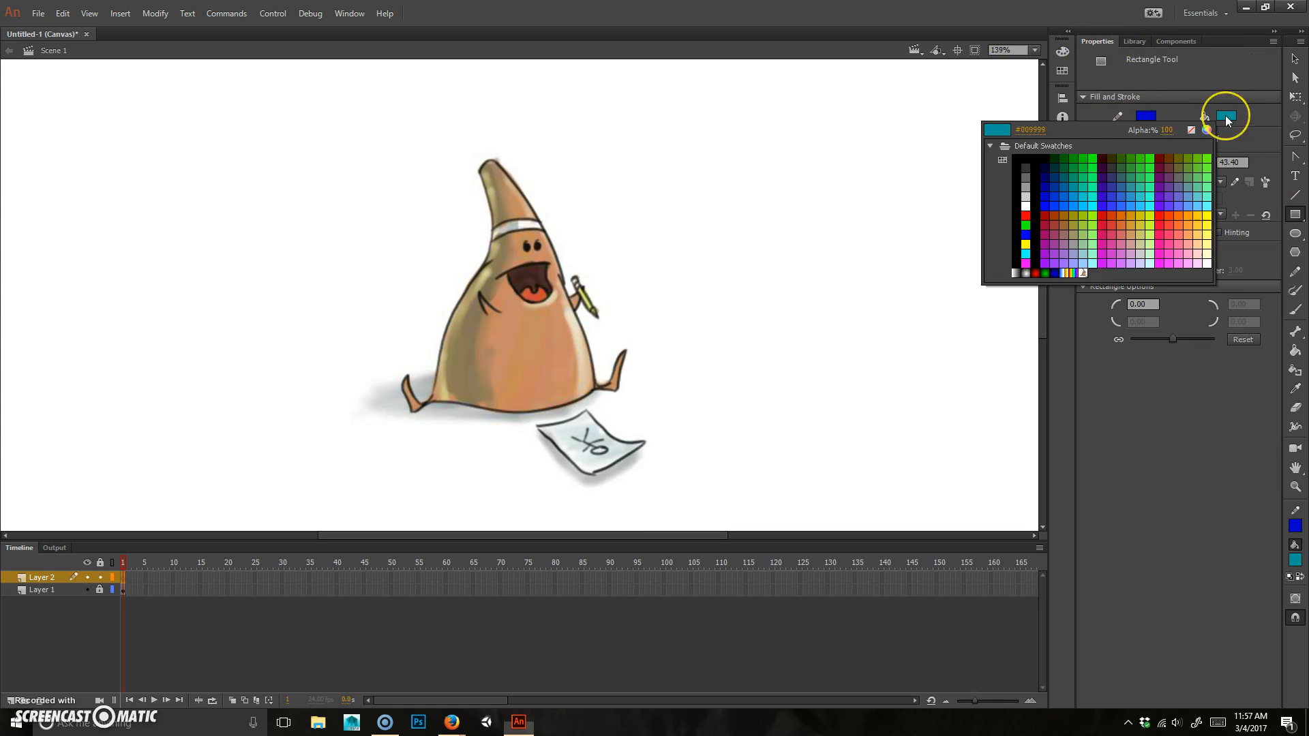
{"action": "left_click", "coordinate": [1225, 116]}
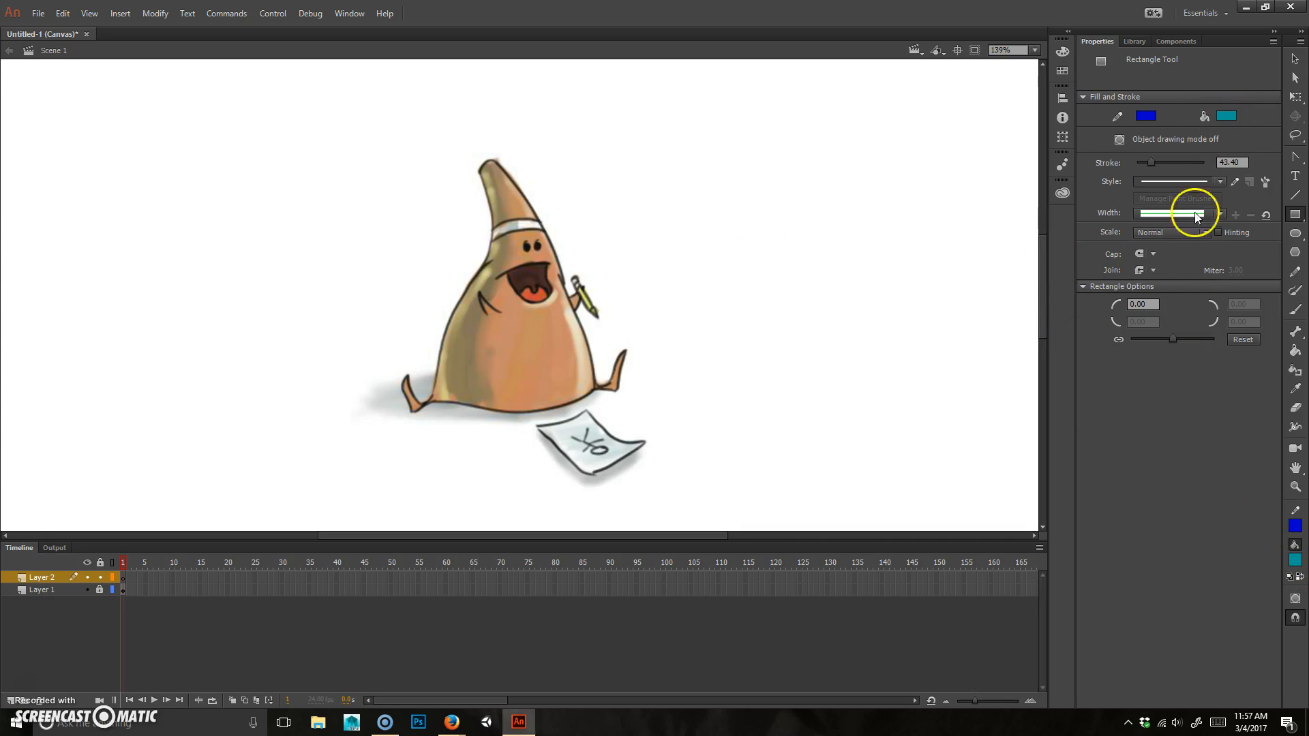
{"action": "left_click", "coordinate": [1225, 116]}
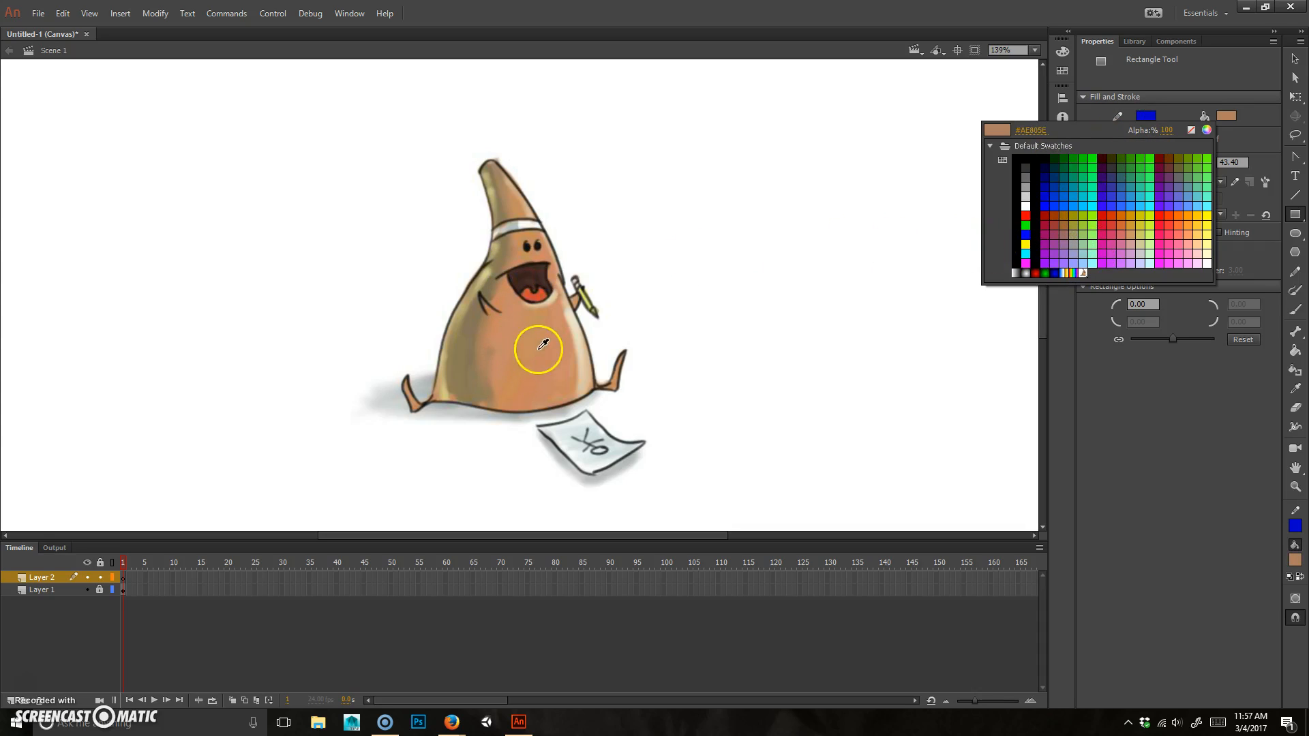
{"action": "left_click", "coordinate": [564, 330]}
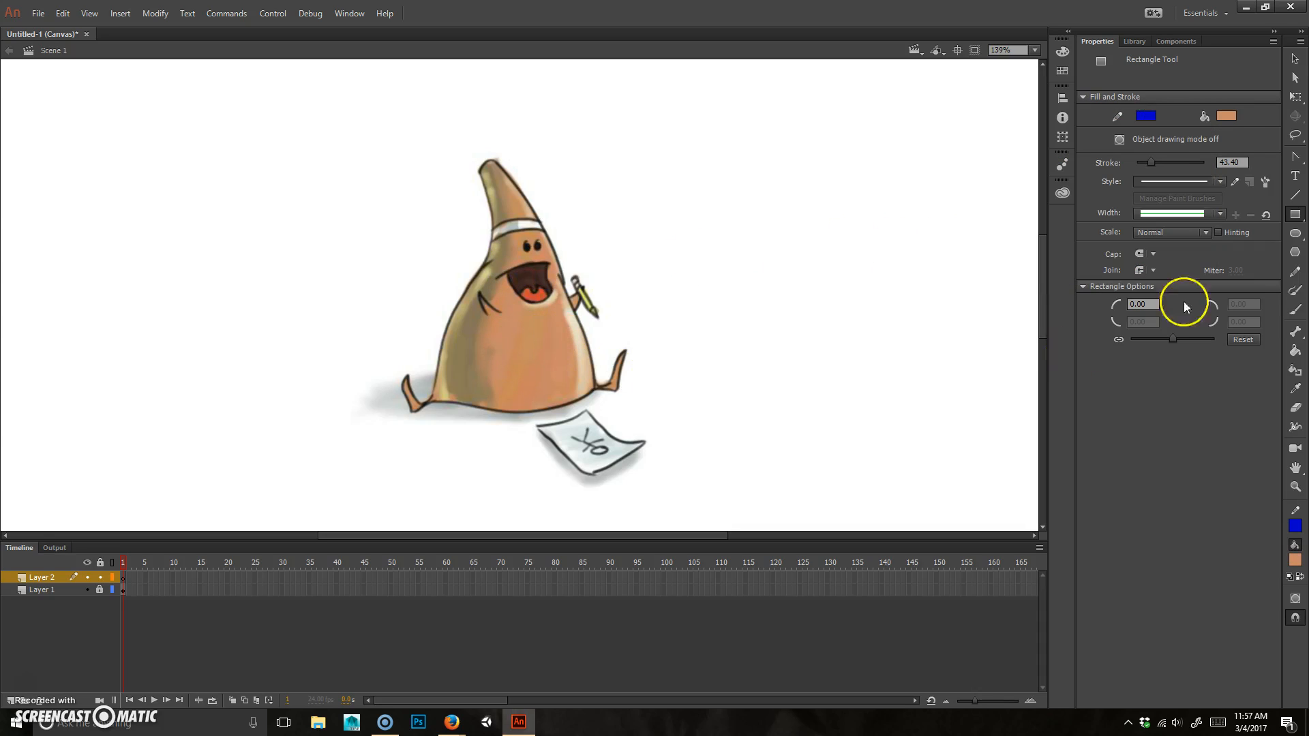
- Set the Rectangle tool's stroke colour to black
{"action": "left_click", "coordinate": [1145, 115]}
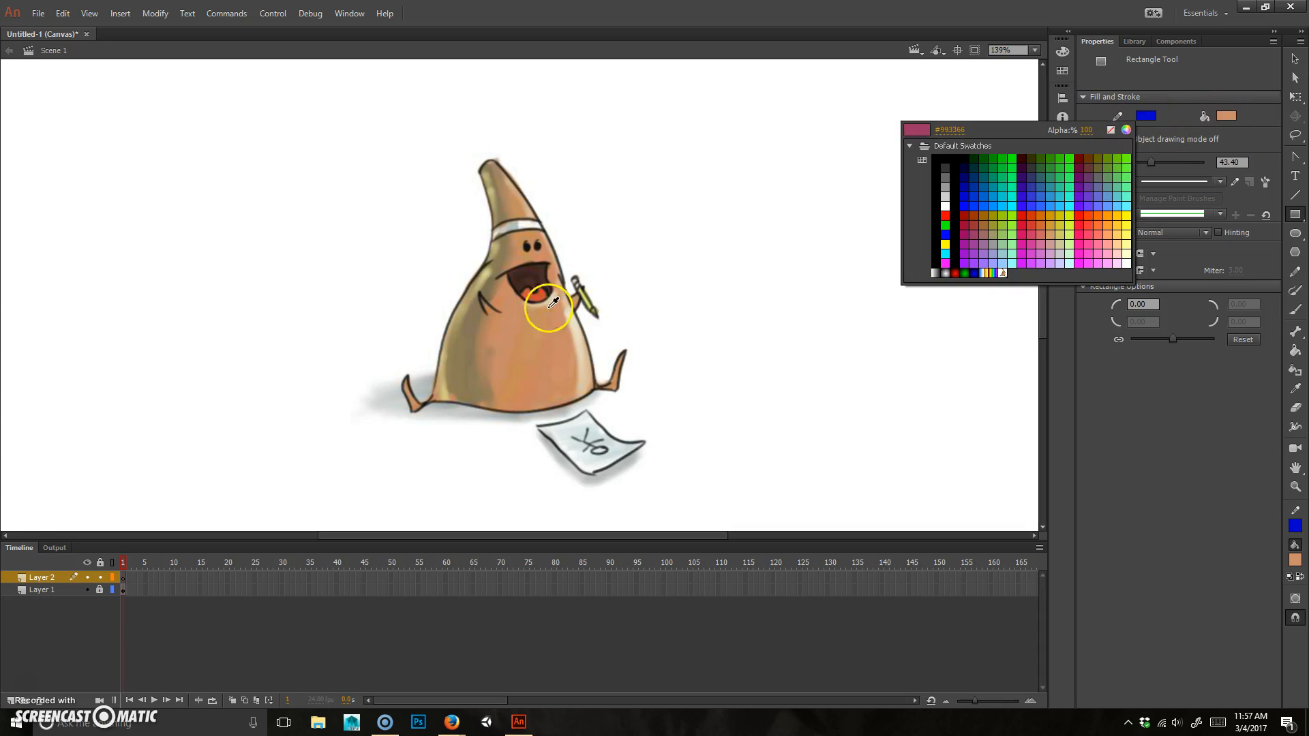
{"action": "left_click", "coordinate": [475, 273]}
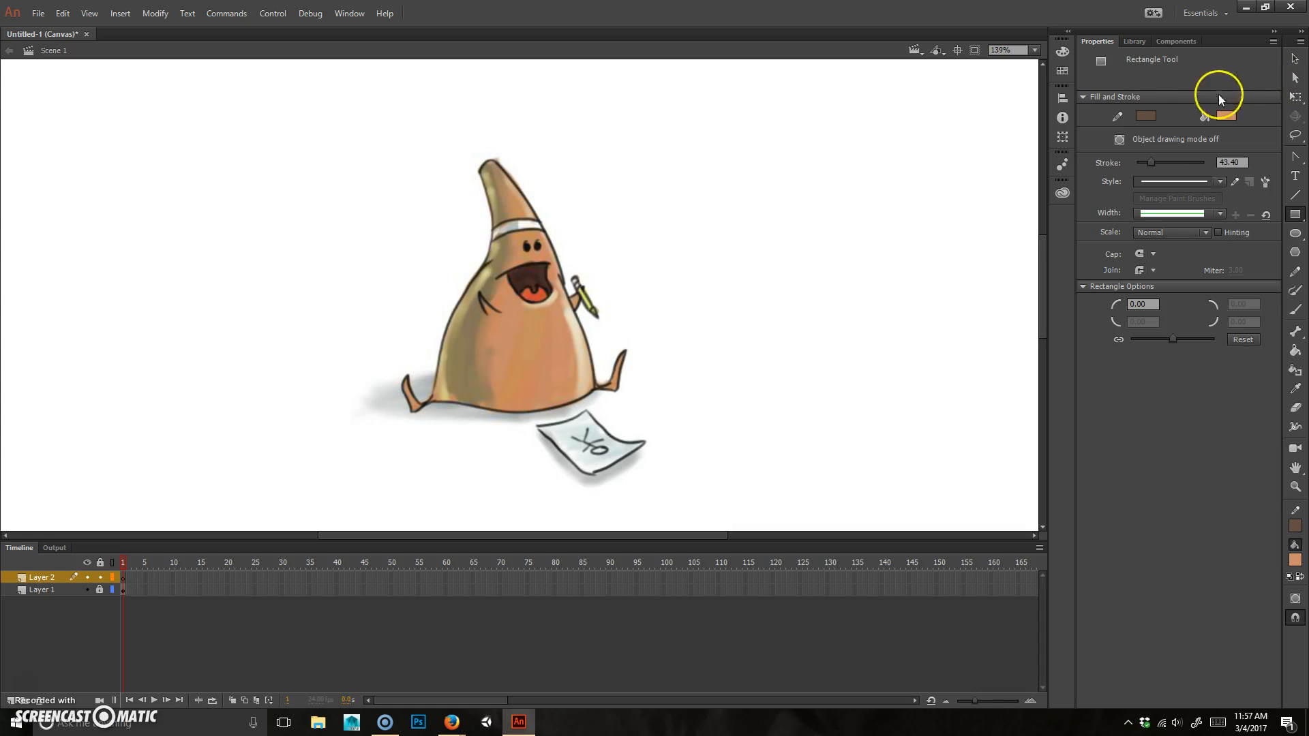
{"action": "left_click", "coordinate": [1145, 115]}
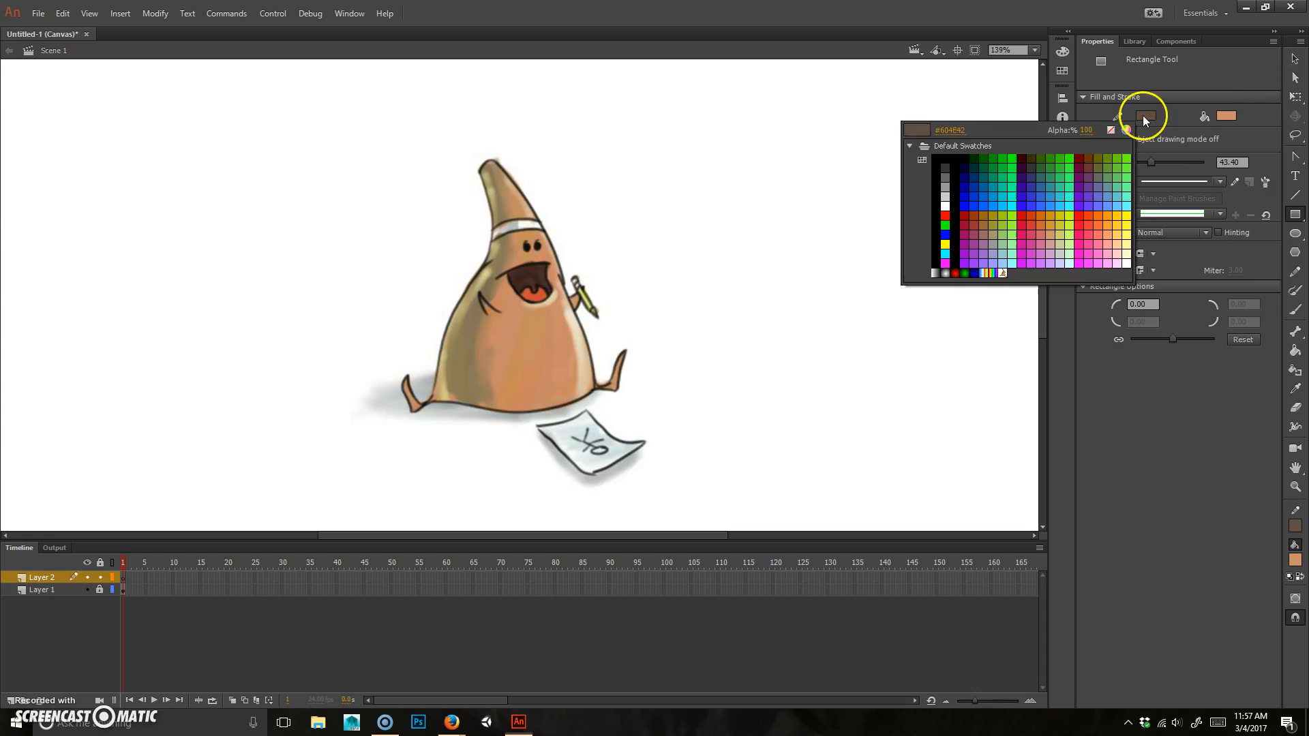
{"action": "left_click", "coordinate": [952, 154]}
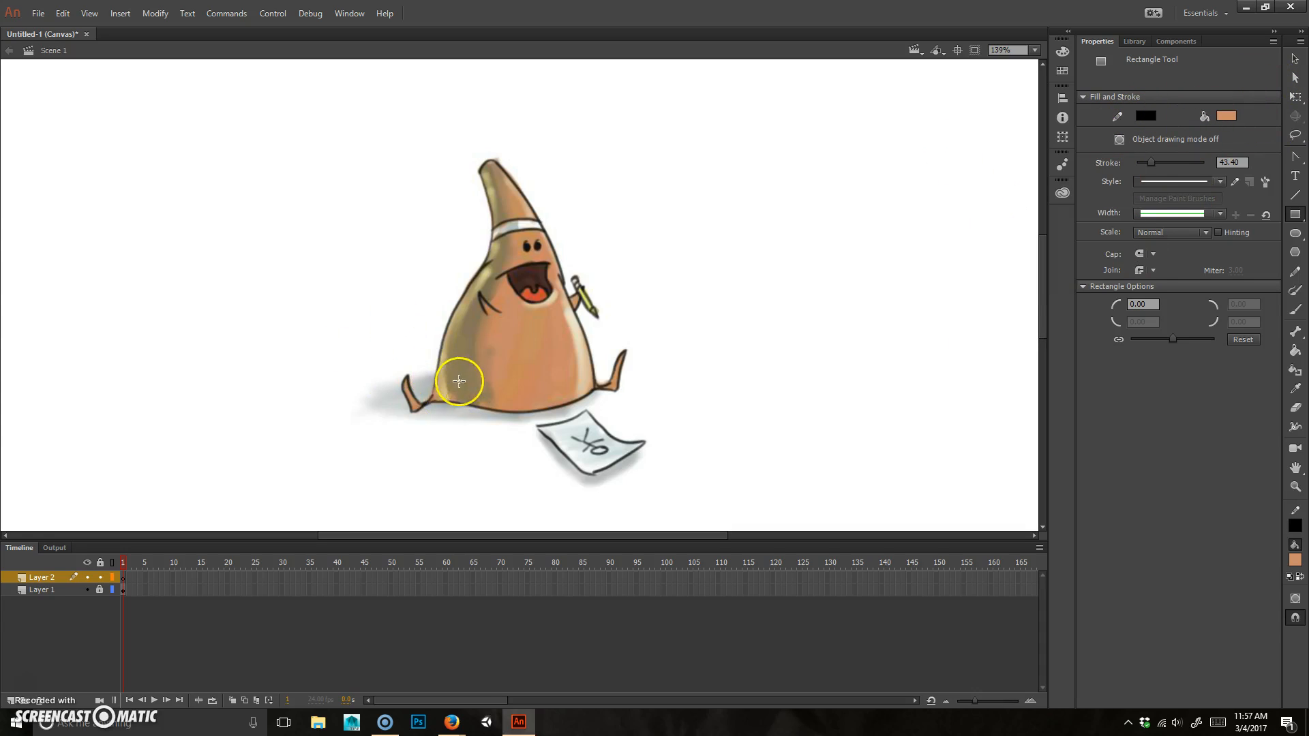
- Draw and undo a test rectangle over the cone, and set the stroke size to 1
{"action": "left_click_drag", "start_coordinate": [430, 402], "coordinate": [631, 167]}
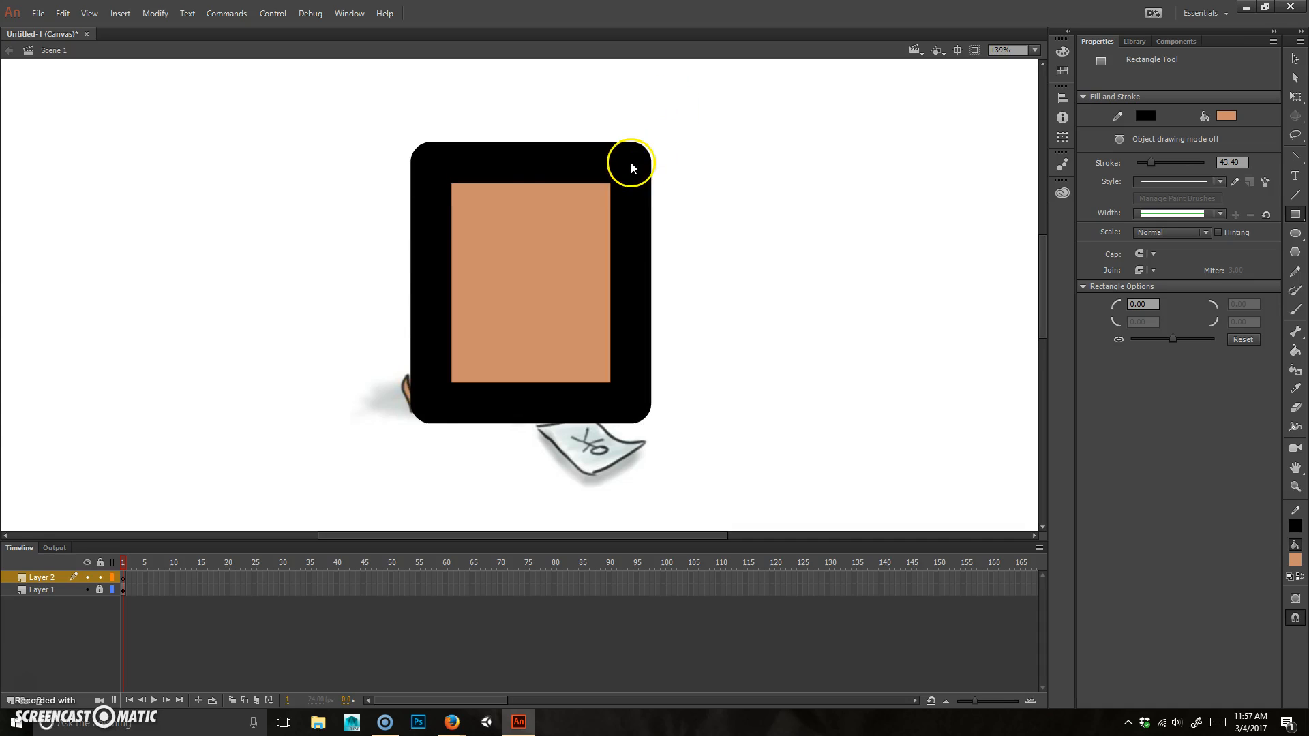
{"action": "key", "text": "ctrl+z"}
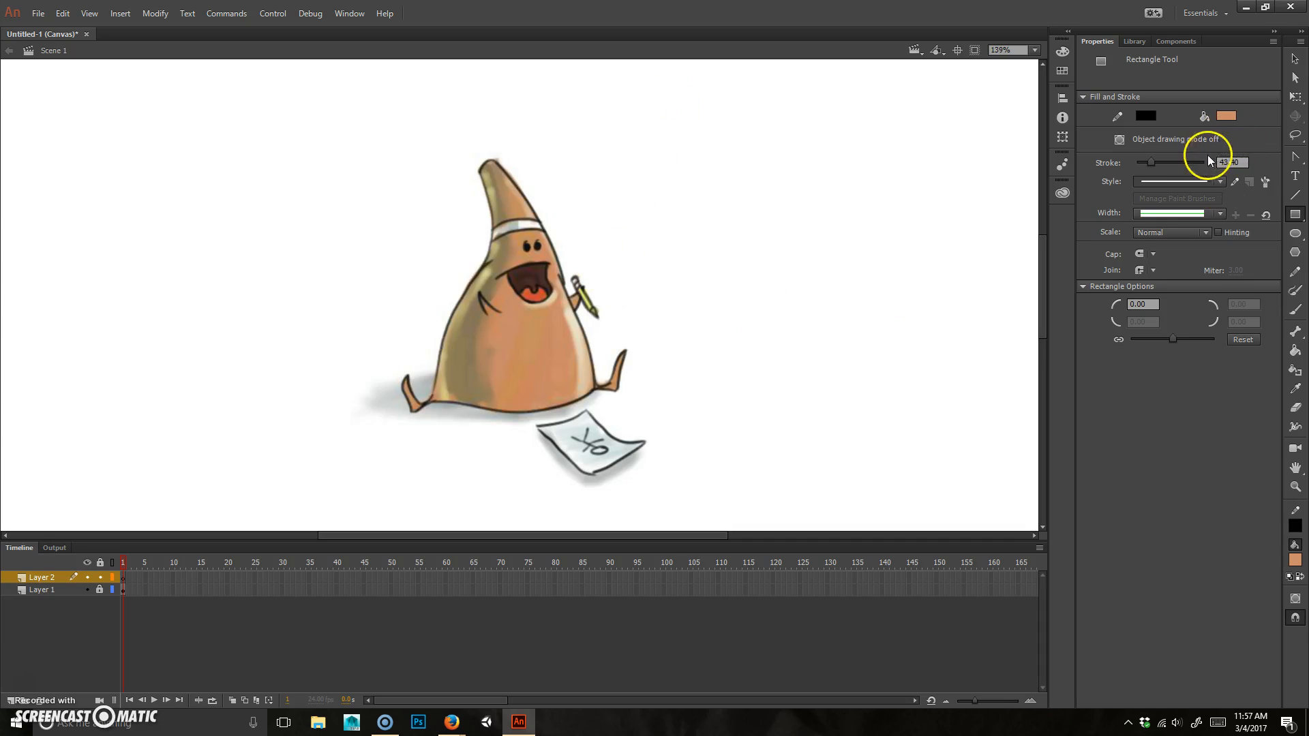
{"action": "left_click_drag", "start_coordinate": [1246, 162], "coordinate": [1114, 168]}
{"action": "type", "text": "1"}
{"action": "key", "text": "Return"}
- Draw an orange rectangle with a black outline over the cone character's body on Layer 2, undoing a smaller first try
{"action": "left_click_drag", "start_coordinate": [489, 389], "coordinate": [599, 257]}
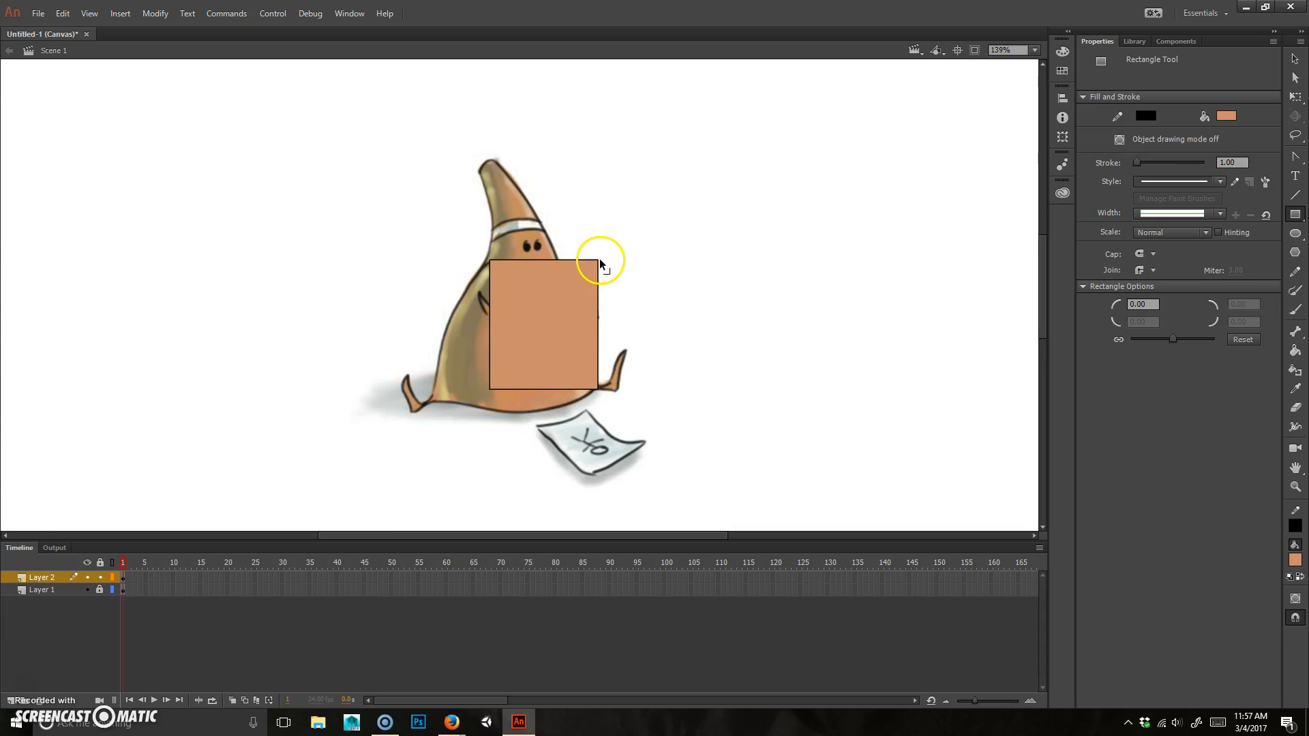
{"action": "key", "text": "ctrl+z"}
{"action": "left_click_drag", "start_coordinate": [431, 400], "coordinate": [620, 169]}
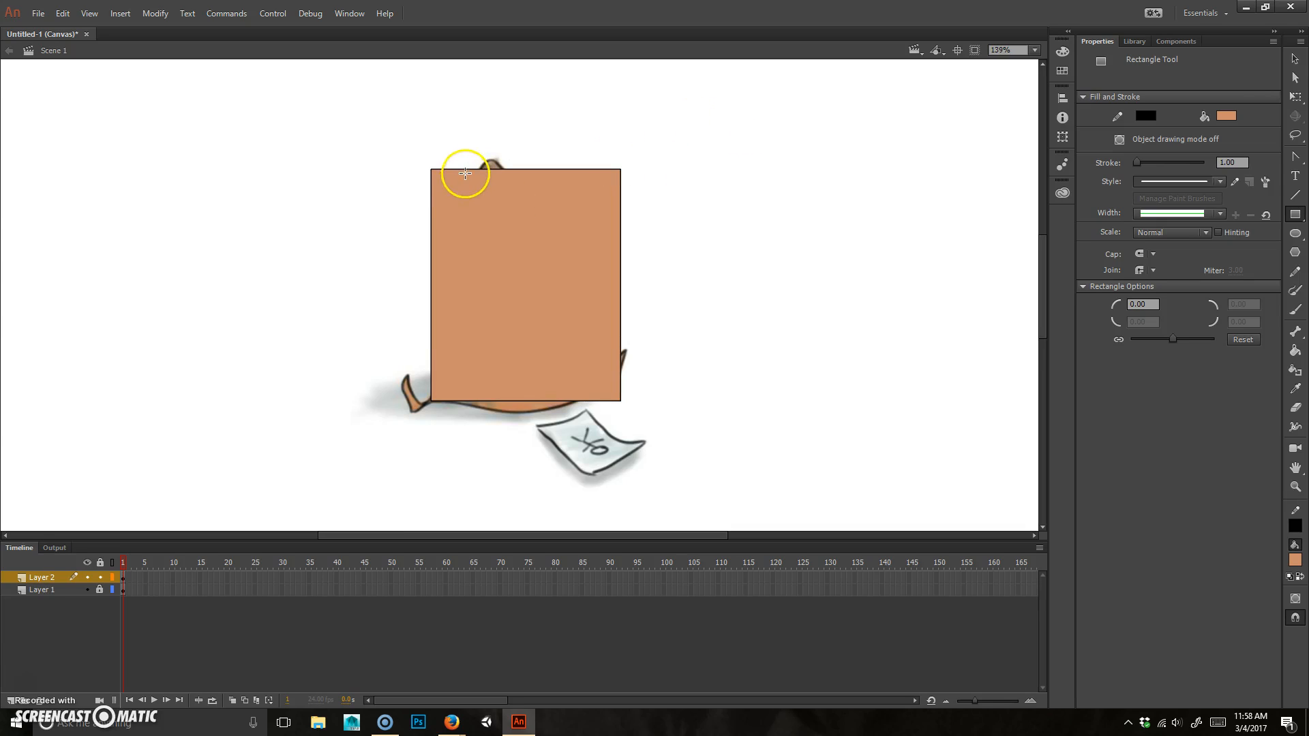
- Move both upper corners and the lower right corner of the rectangle to match the cone's tip and base
{"action": "left_click", "coordinate": [1294, 58]}
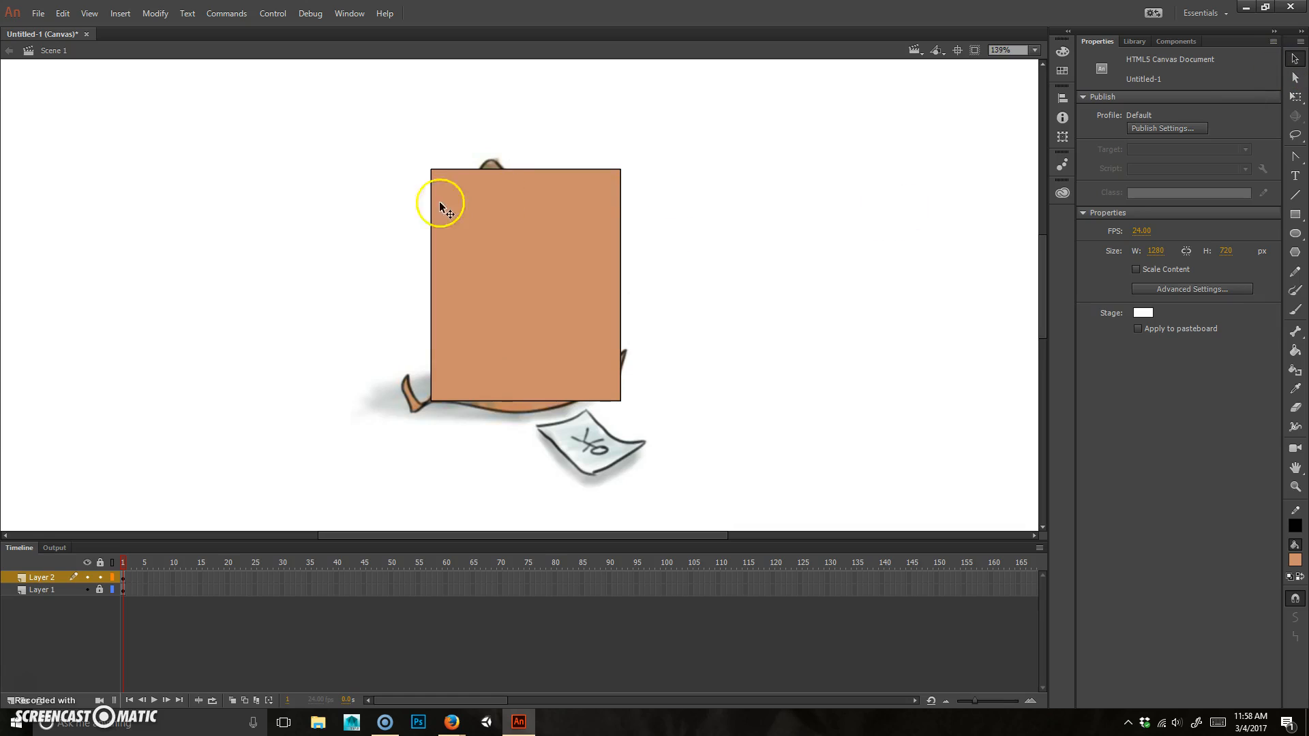
{"action": "left_click_drag", "start_coordinate": [432, 173], "coordinate": [480, 179]}
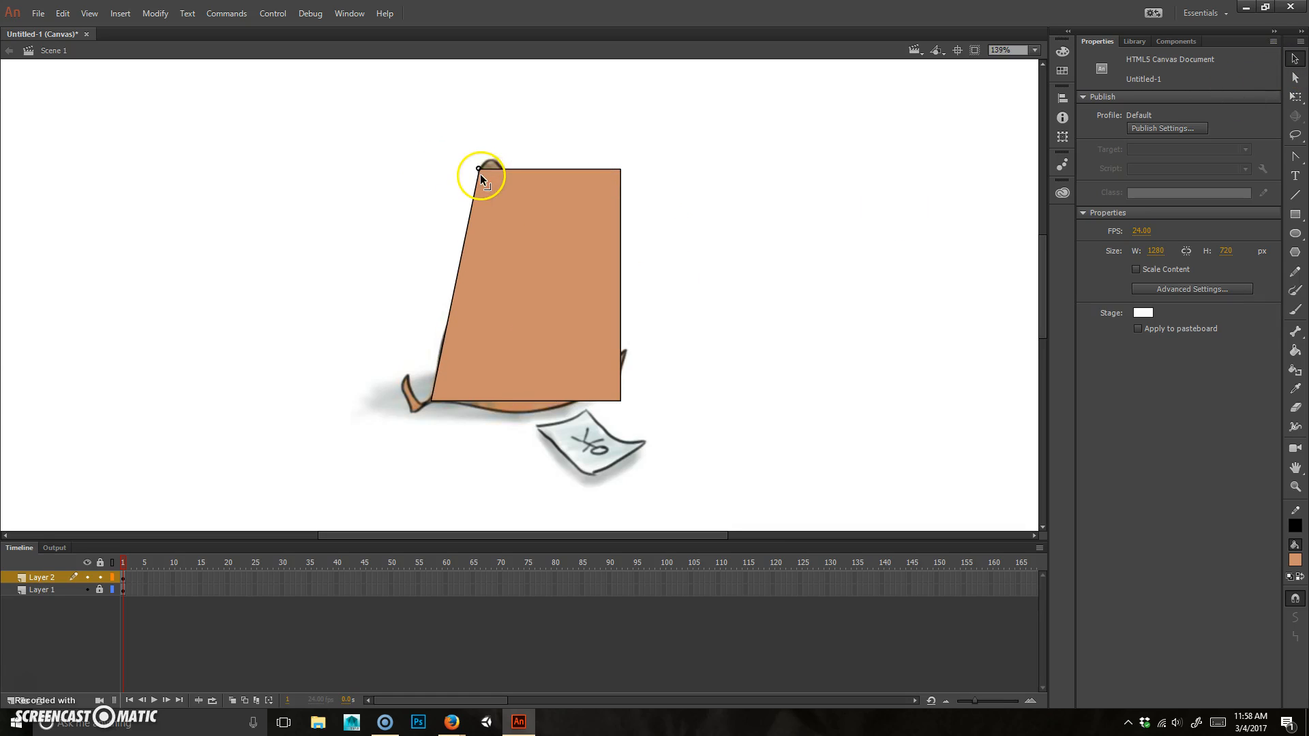
{"action": "left_click_drag", "start_coordinate": [621, 172], "coordinate": [497, 161]}
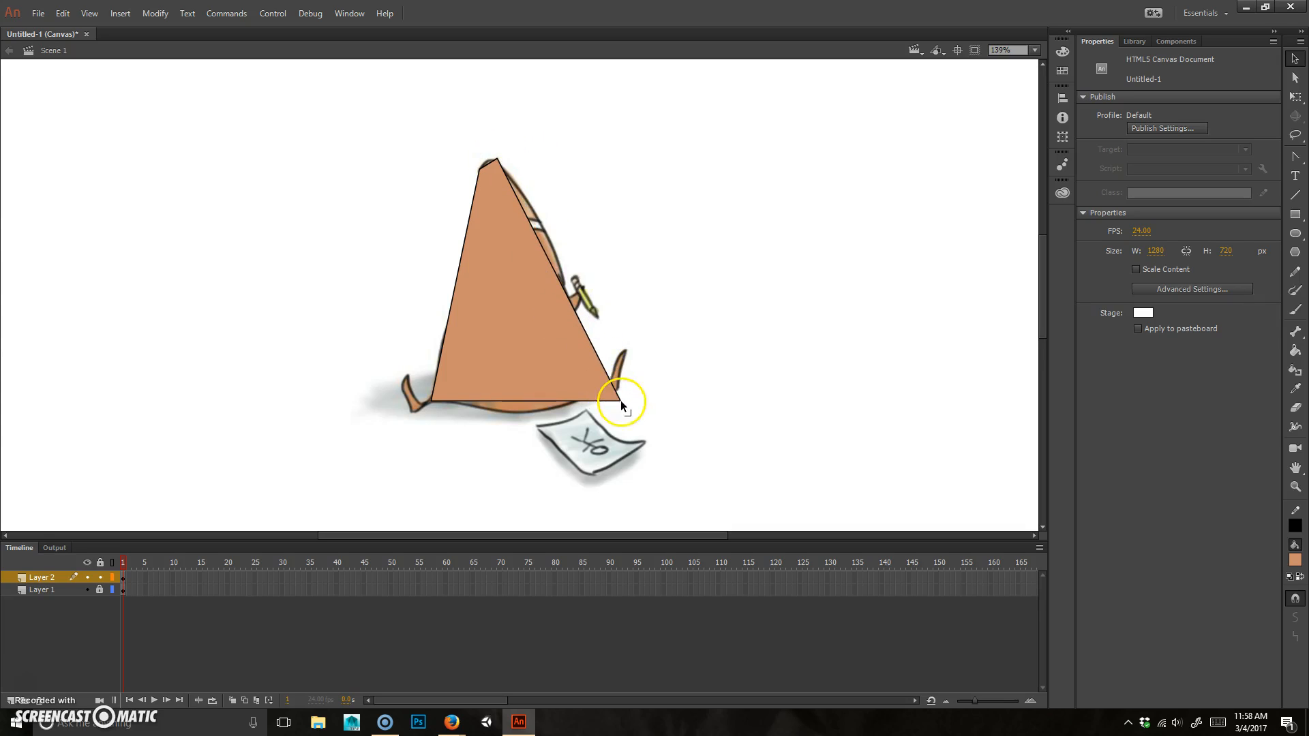
{"action": "mouse_move", "coordinate": [620, 404]}
{"action": "left_mouse_down"}
{"action": "mouse_move", "coordinate": [610, 443]}
{"action": "mouse_move", "coordinate": [597, 391]}
{"action": "left_mouse_up"}
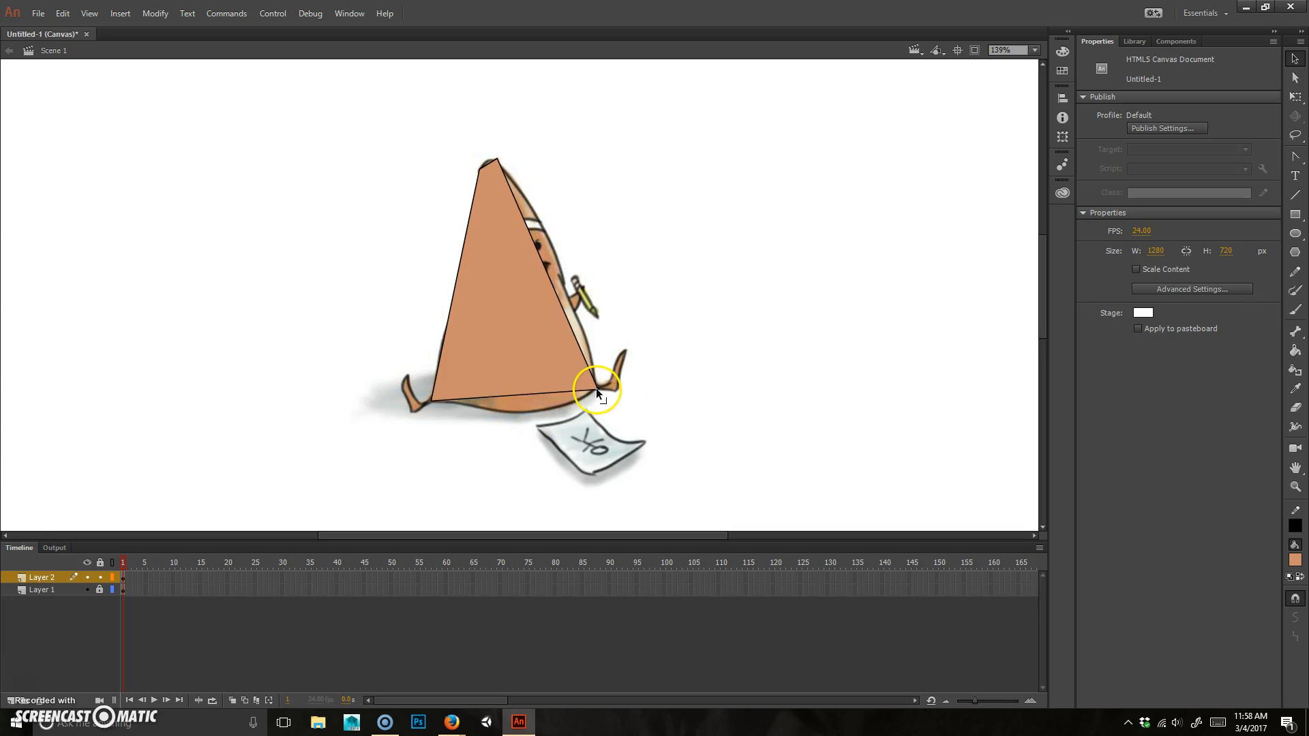
- Bend the shape's base downward, its left side inward and its right side outward to follow the cone's outline
{"action": "left_click_drag", "start_coordinate": [529, 395], "coordinate": [557, 418]}
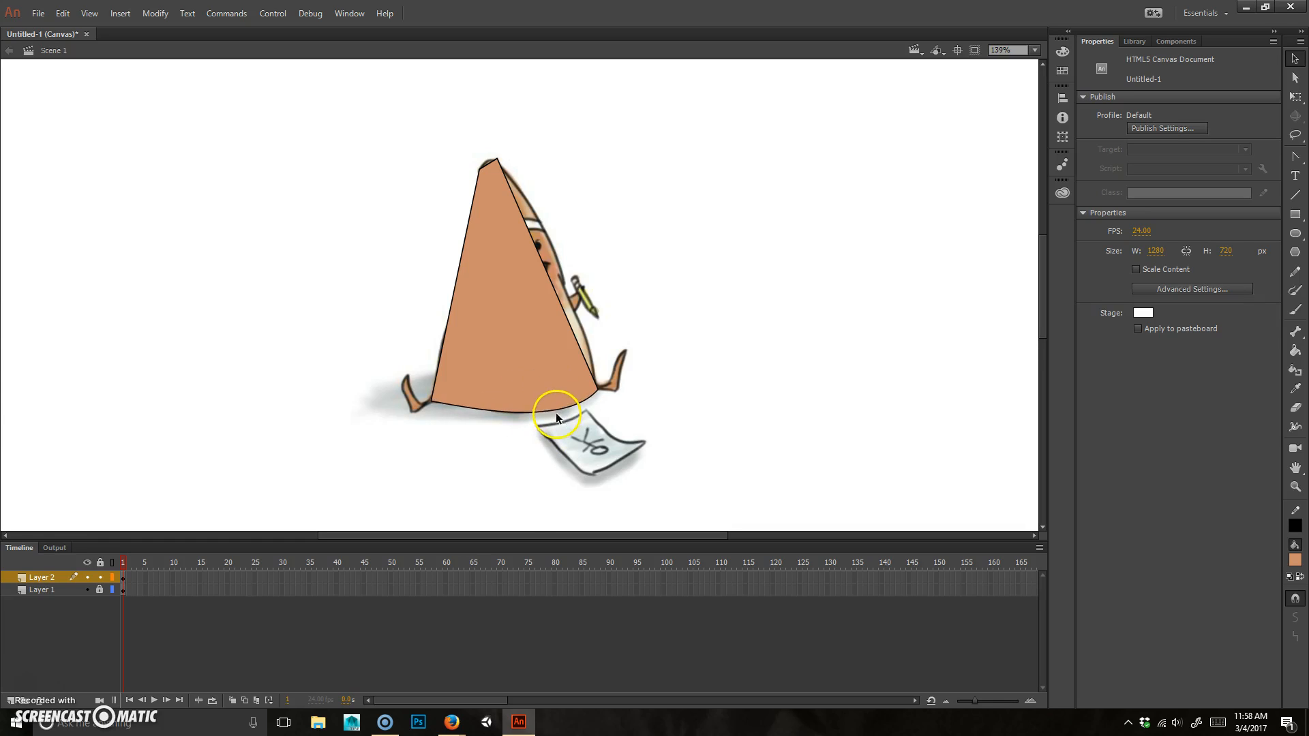
{"action": "left_click_drag", "start_coordinate": [458, 278], "coordinate": [487, 259]}
{"action": "left_click", "coordinate": [449, 348]}
{"action": "left_click_drag", "start_coordinate": [452, 346], "coordinate": [443, 374]}
{"action": "left_click", "coordinate": [431, 325]}
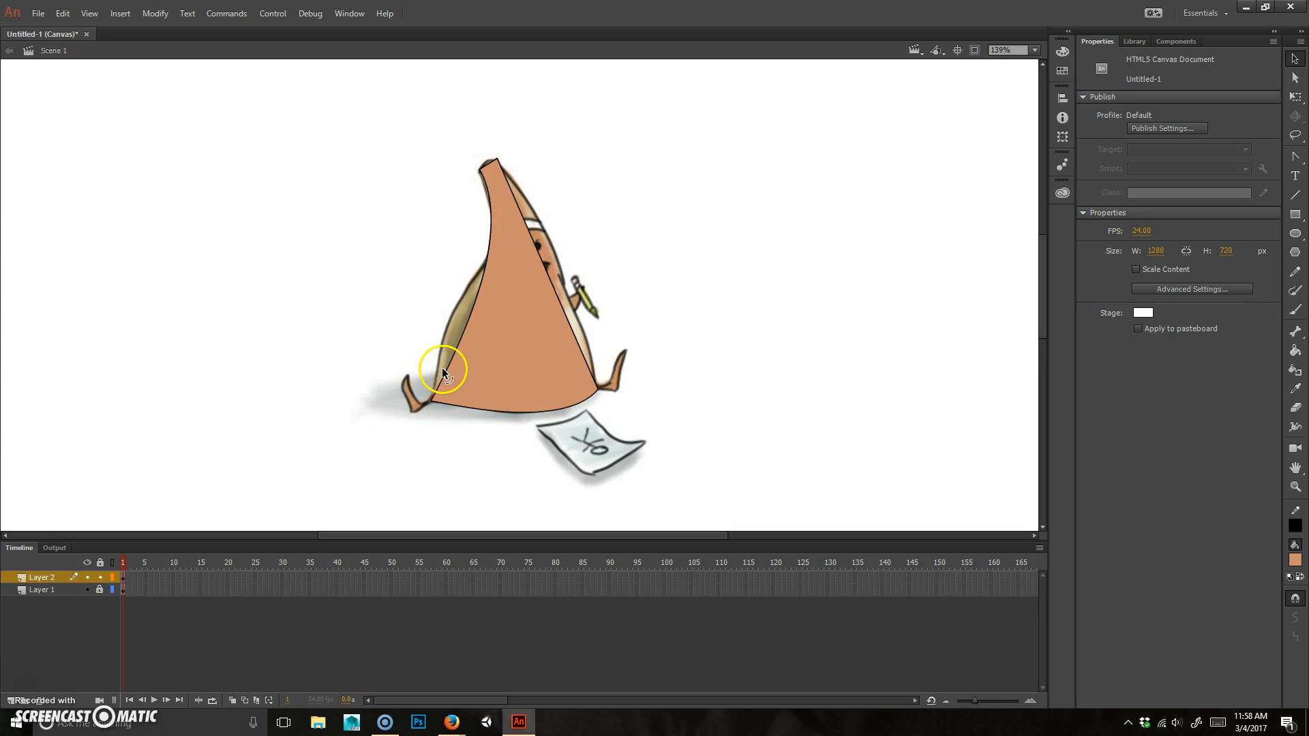
{"action": "left_click_drag", "start_coordinate": [554, 289], "coordinate": [573, 263]}
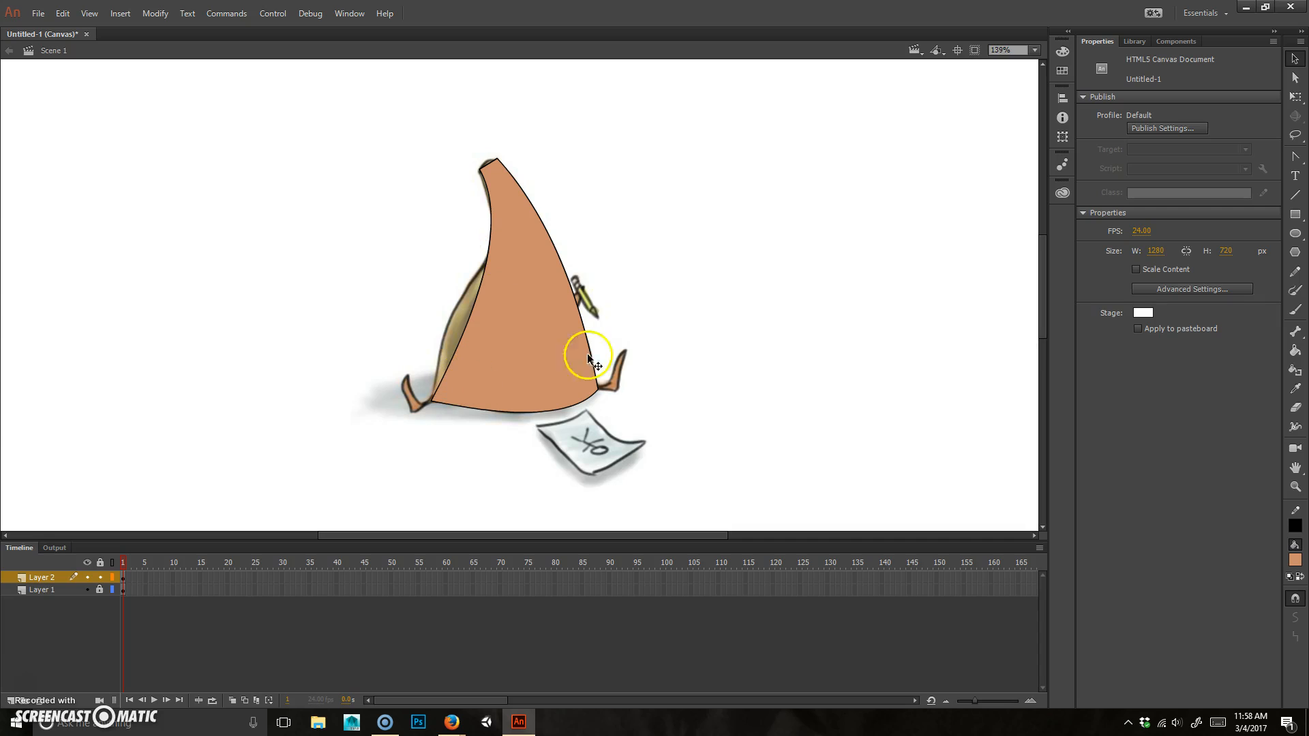
- Move the whole traced shape off the reference drawing and back over it
{"action": "left_click_drag", "start_coordinate": [675, 86], "coordinate": [310, 532]}
{"action": "left_click_drag", "start_coordinate": [543, 372], "coordinate": [239, 372]}
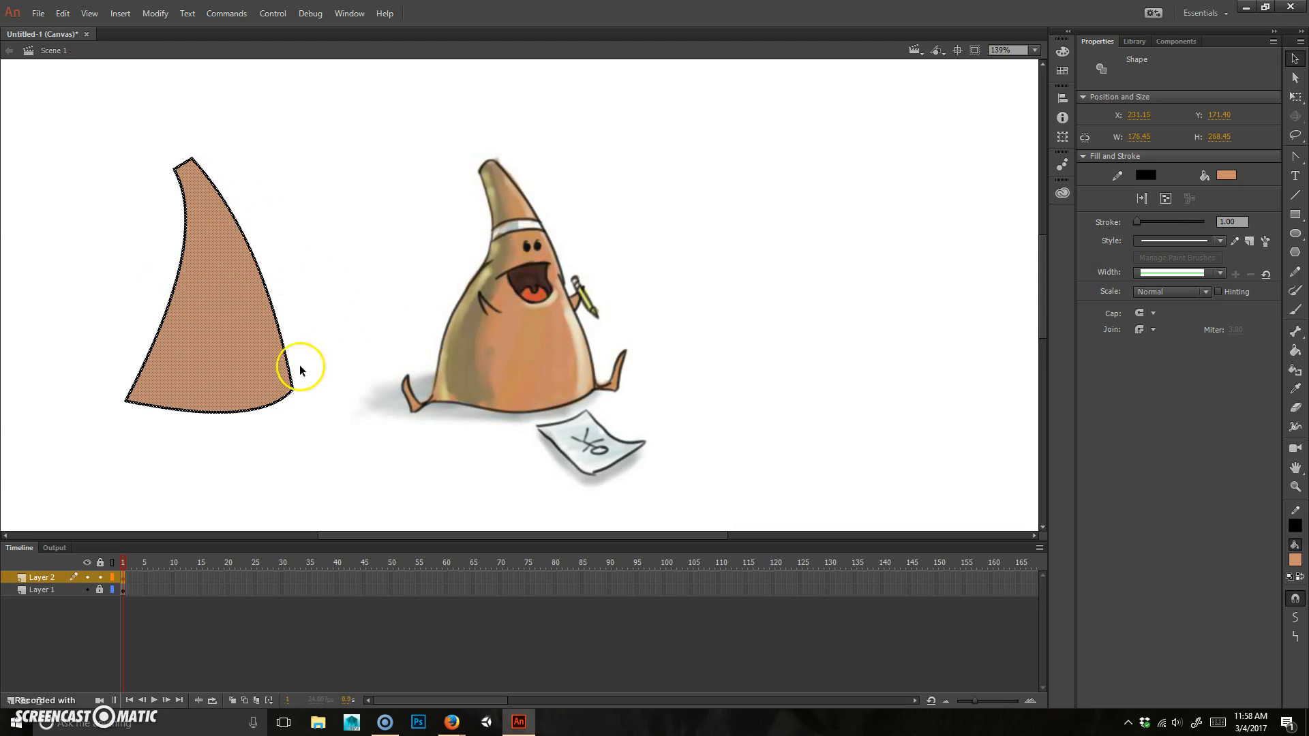
{"action": "left_click_drag", "start_coordinate": [218, 327], "coordinate": [523, 326]}
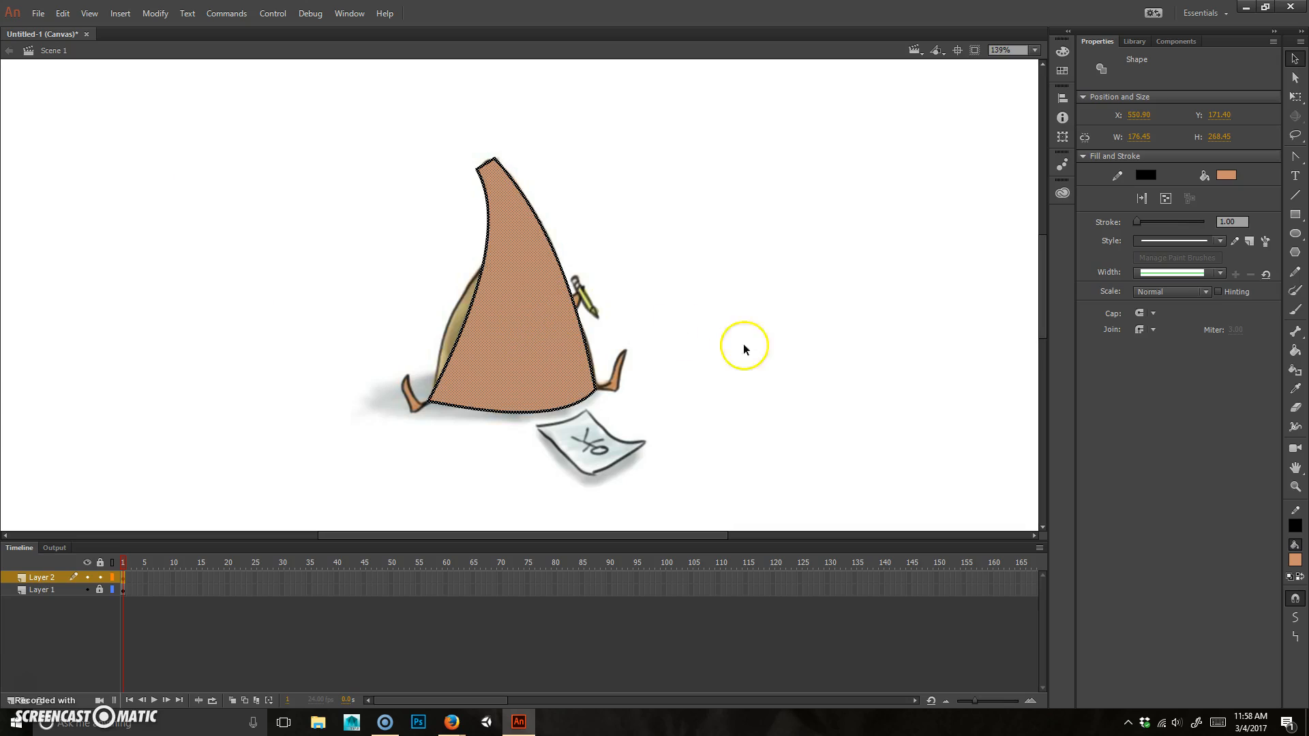
- Draw one line across the shape's middle and a short one through its base to split the outline into segments
{"action": "left_click", "coordinate": [1294, 194]}
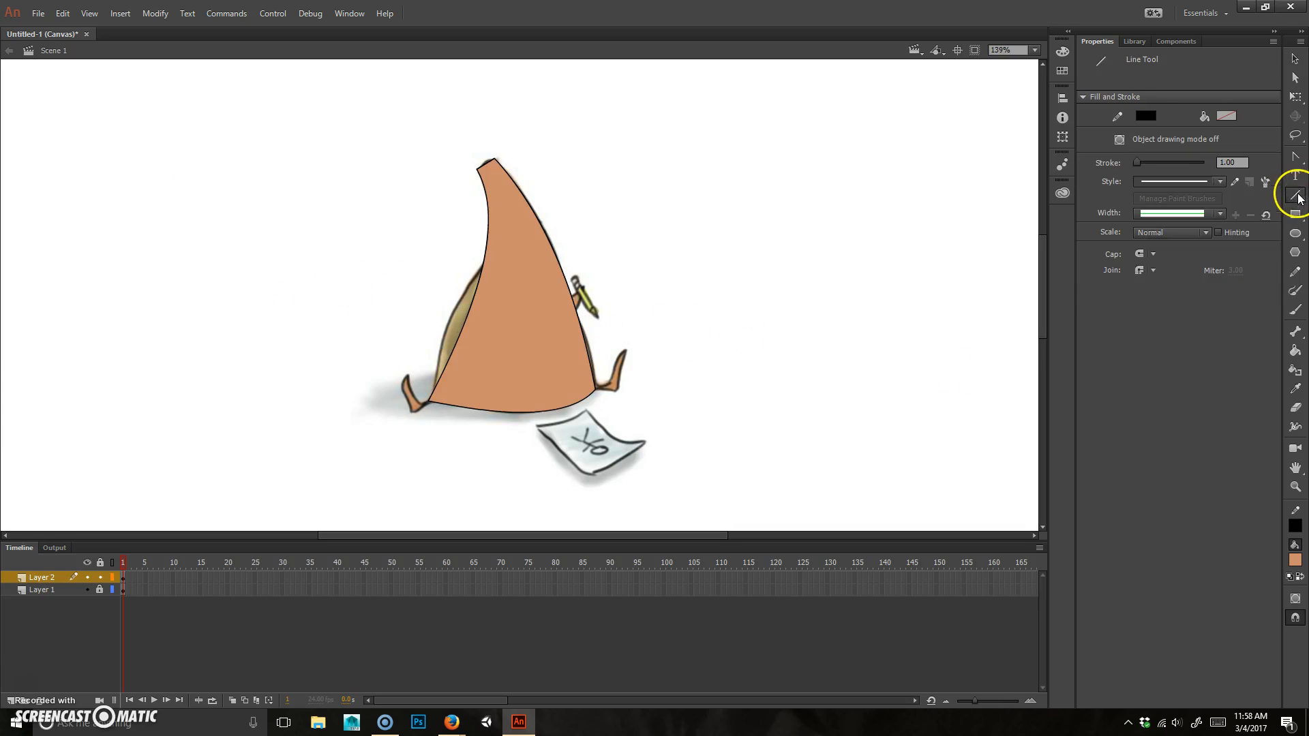
{"action": "left_click_drag", "start_coordinate": [384, 246], "coordinate": [658, 273]}
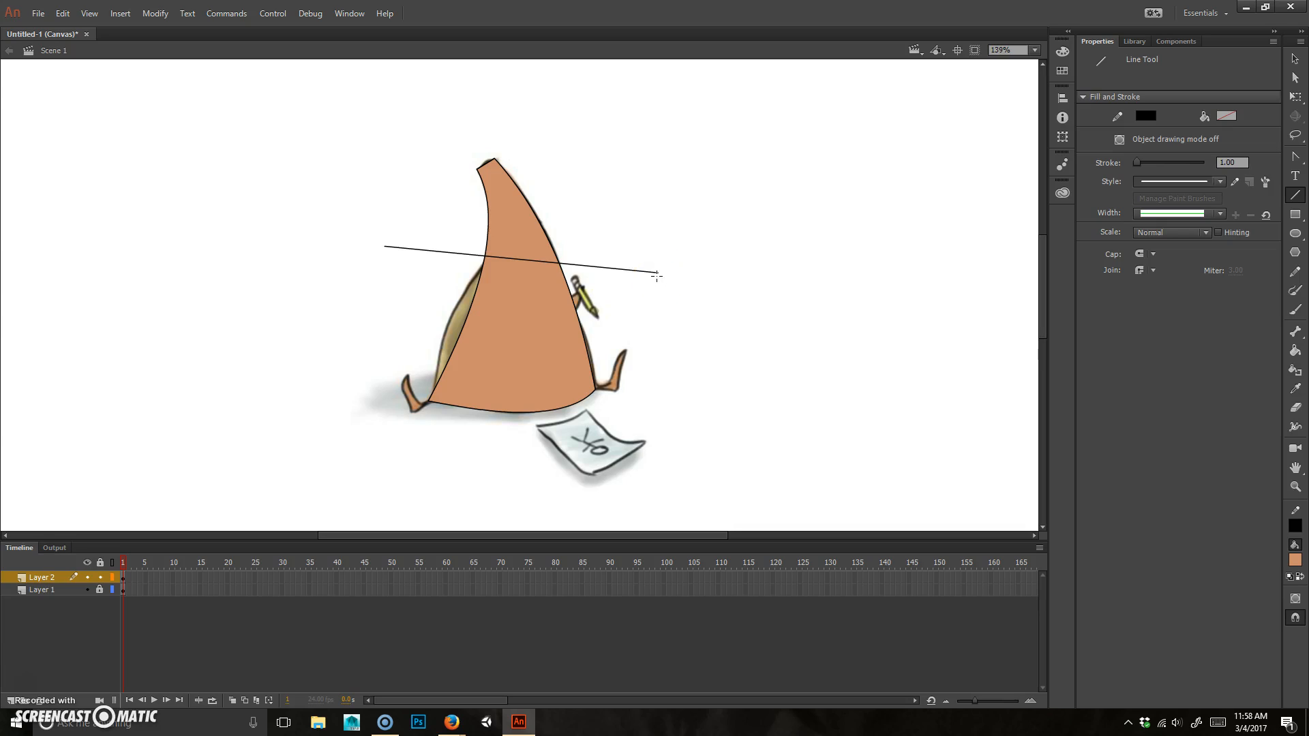
{"action": "left_click_drag", "start_coordinate": [484, 441], "coordinate": [503, 371]}
- Bend the lower left side outward and the left part of the base upward to match the cone
{"action": "key", "text": "v"}
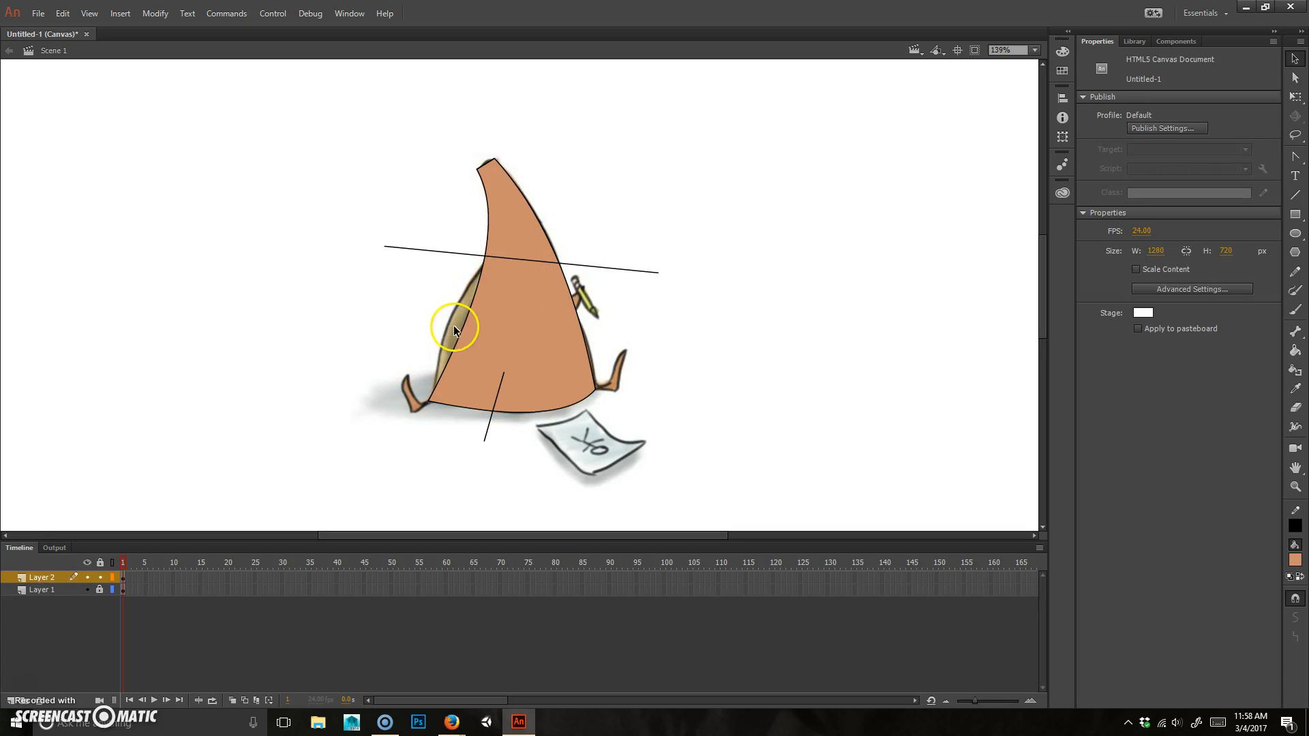
{"action": "left_click_drag", "start_coordinate": [462, 332], "coordinate": [443, 332]}
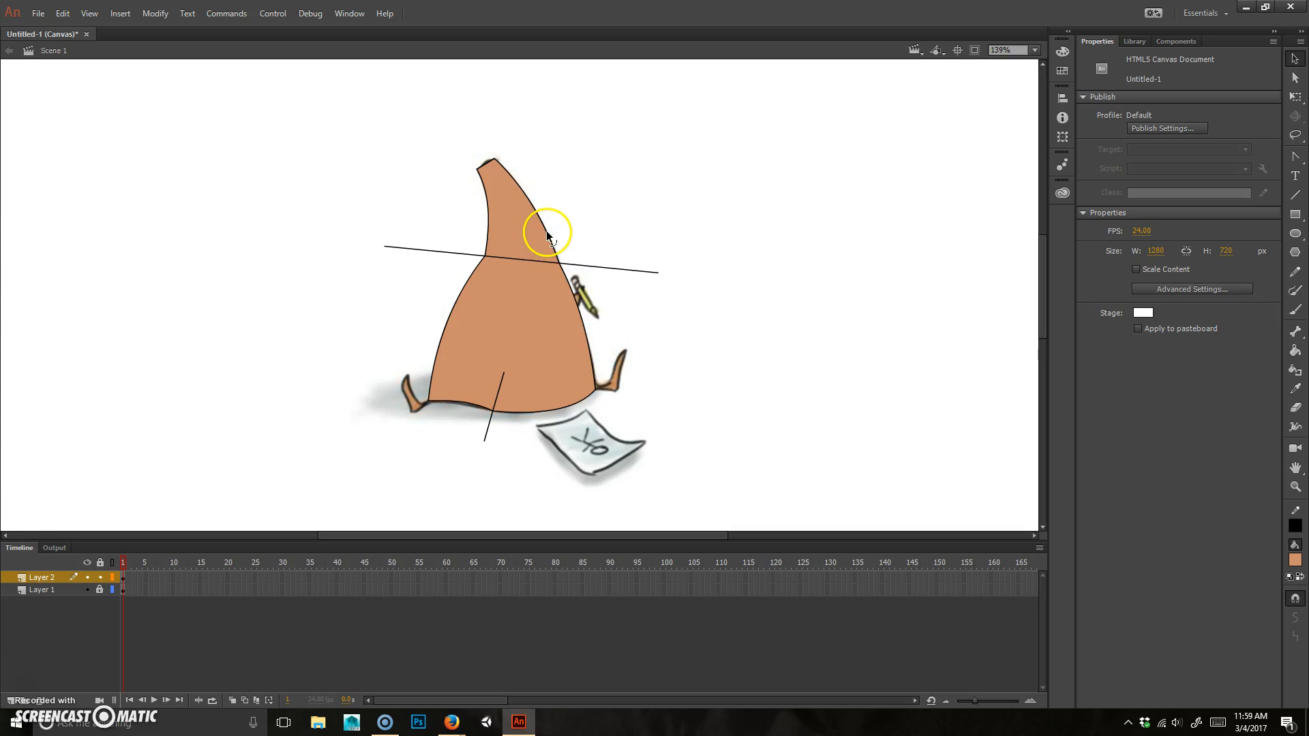
- Delete the leftover ends of the dividing line on both sides of the cone's middle
{"action": "left_click", "coordinate": [626, 270]}
{"action": "key", "text": "Delete"}
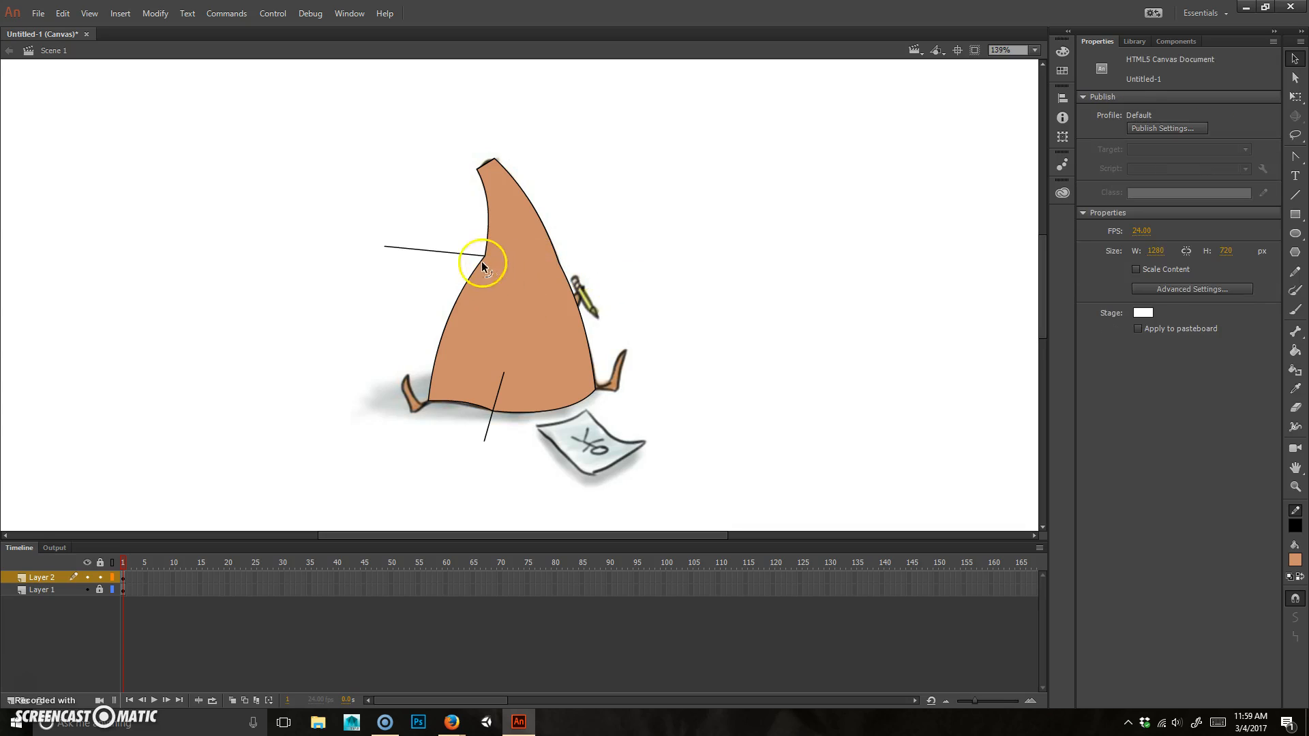
{"action": "double_click", "coordinate": [453, 255]}
{"action": "key", "text": "Delete"}
{"action": "key", "text": "ctrl+z"}
{"action": "left_click", "coordinate": [434, 239]}
{"action": "left_click", "coordinate": [437, 252]}
{"action": "key", "text": "Delete"}
- Delete both halves of the short dividing line through the cone's base
{"action": "left_click", "coordinate": [490, 430]}
{"action": "key", "text": "Delete"}
{"action": "left_click", "coordinate": [500, 383]}
{"action": "key", "text": "Delete"}
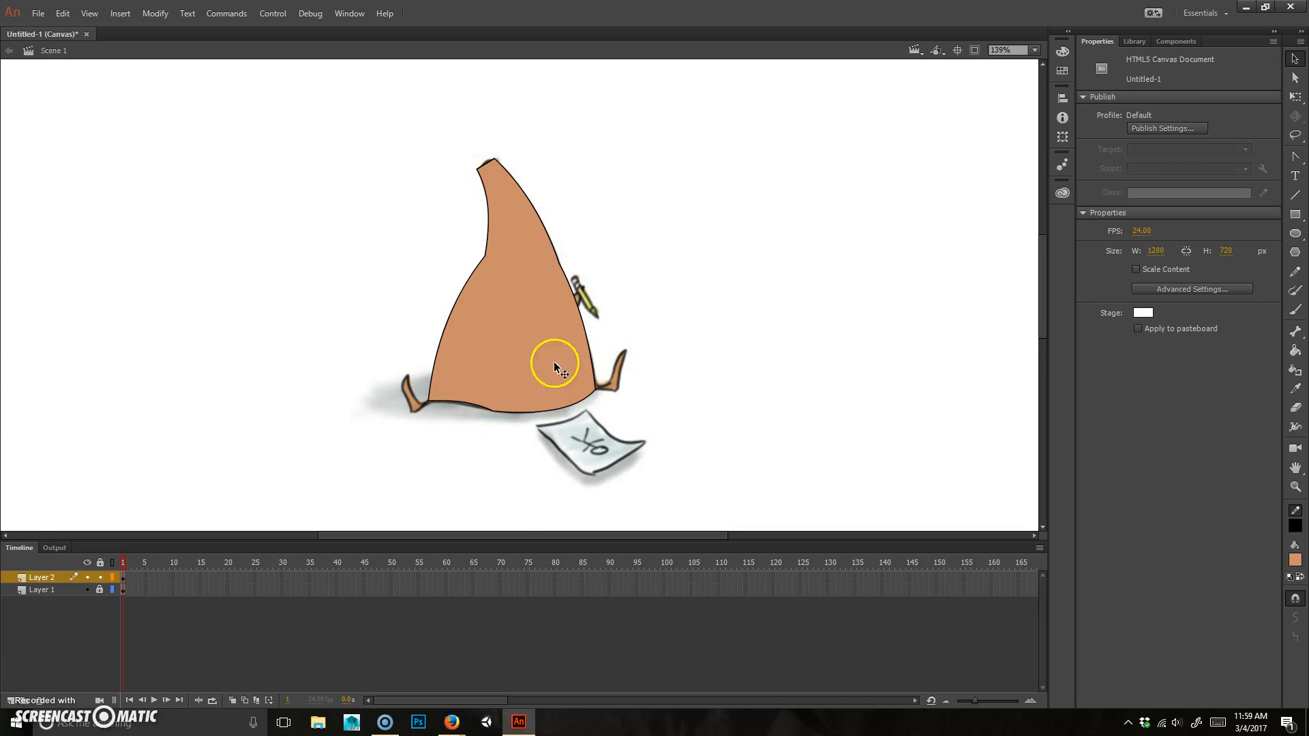
- Round the cone's tip, smooth its base curve, and move the whole shape to the left of the reference drawing
{"action": "left_click_drag", "start_coordinate": [488, 167], "coordinate": [477, 161]}
{"action": "left_click_drag", "start_coordinate": [510, 412], "coordinate": [494, 418]}
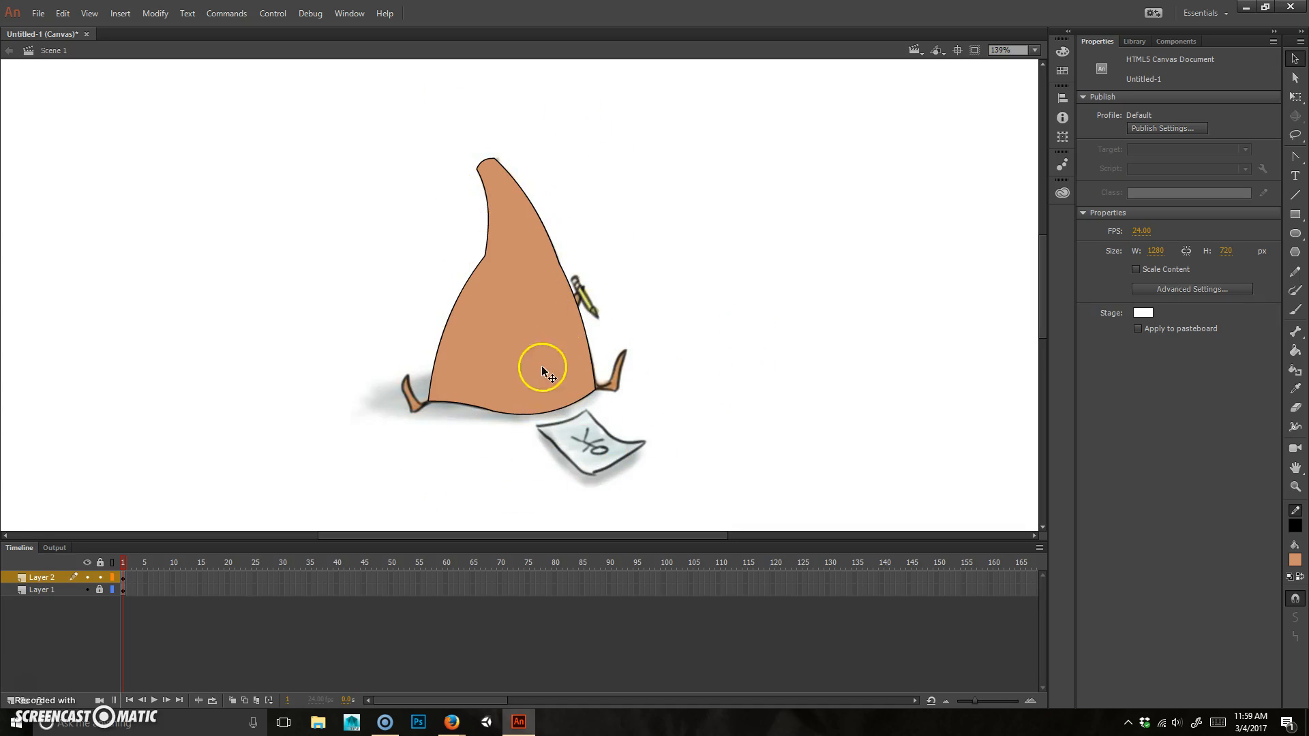
{"action": "left_click", "coordinate": [525, 353]}
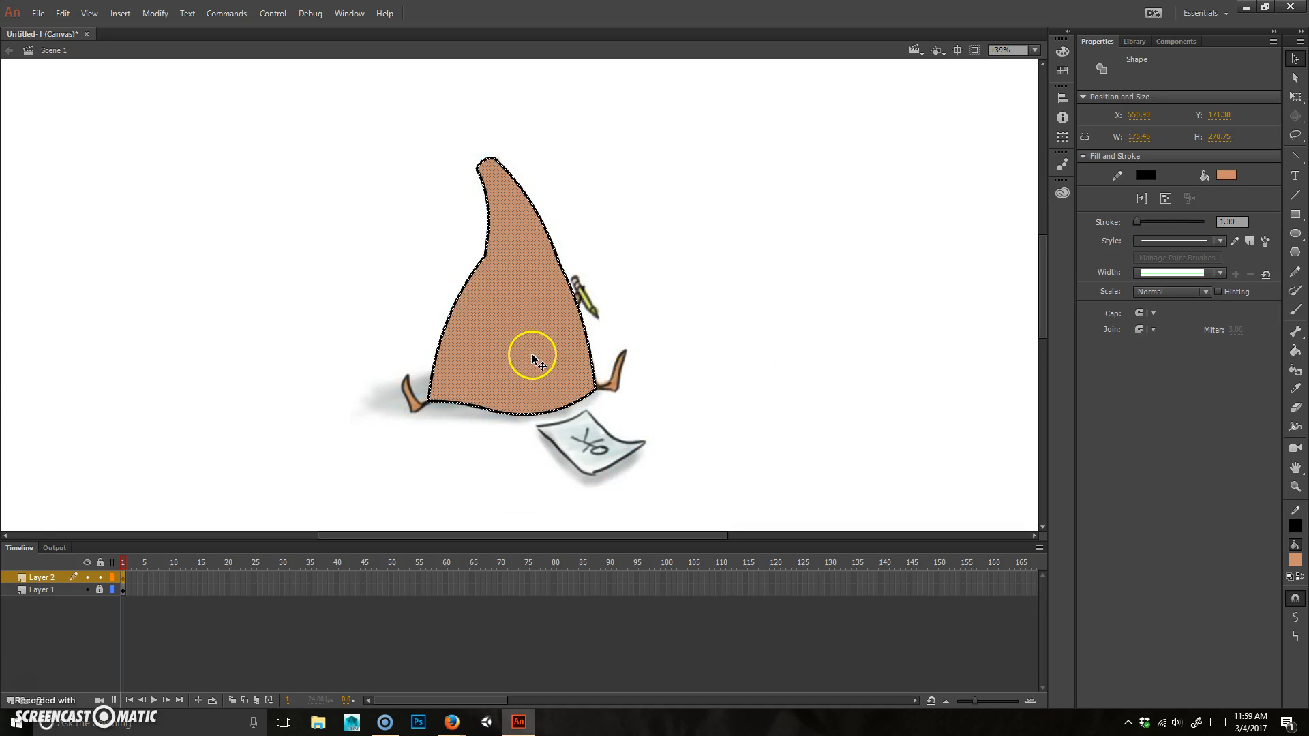
{"action": "left_click_drag", "start_coordinate": [520, 347], "coordinate": [224, 353]}
{"action": "left_click", "coordinate": [610, 429]}
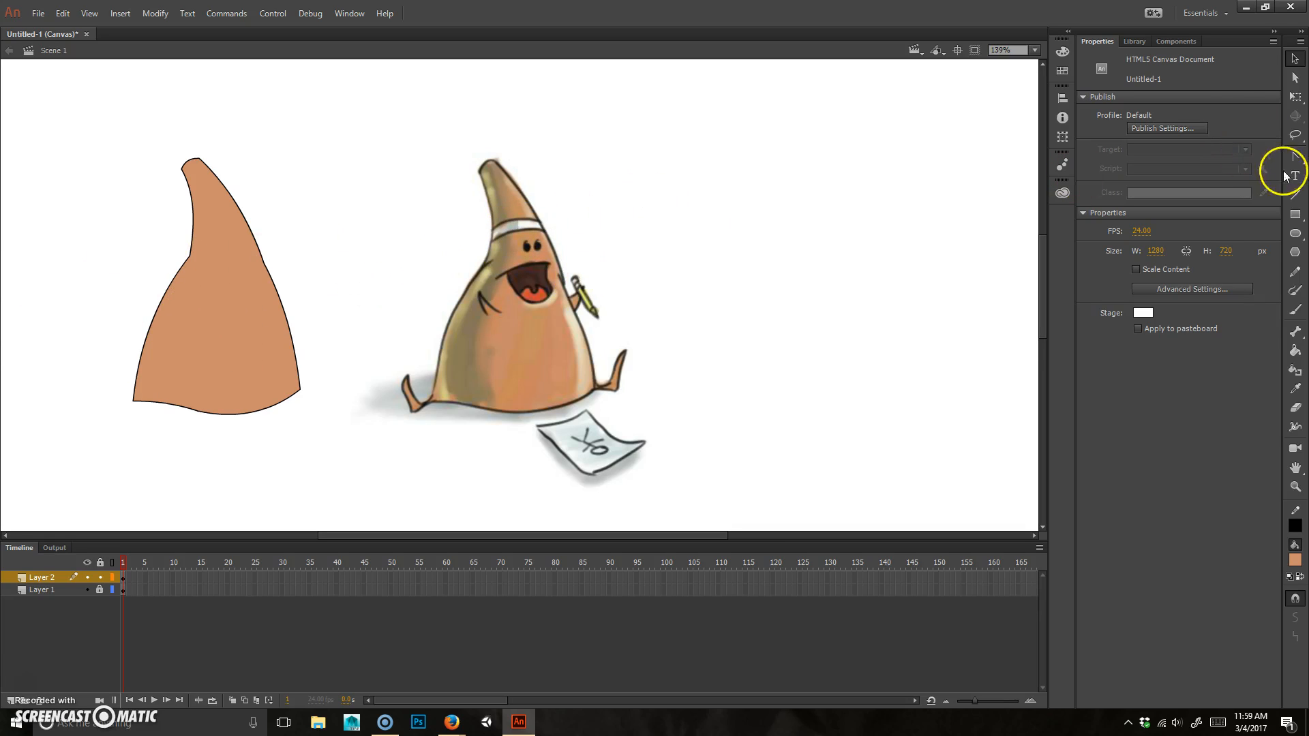
- Draw two slanted lines across the upper part of the traced cone to outline the headband
{"action": "left_click", "coordinate": [1295, 194]}
{"action": "mouse_move", "coordinate": [173, 223]}
{"action": "left_mouse_down"}
{"action": "mouse_move", "coordinate": [259, 199]}
{"action": "mouse_move", "coordinate": [289, 205]}
{"action": "left_mouse_up"}
{"action": "left_click_drag", "start_coordinate": [168, 248], "coordinate": [270, 216]}
{"action": "key", "text": "v"}
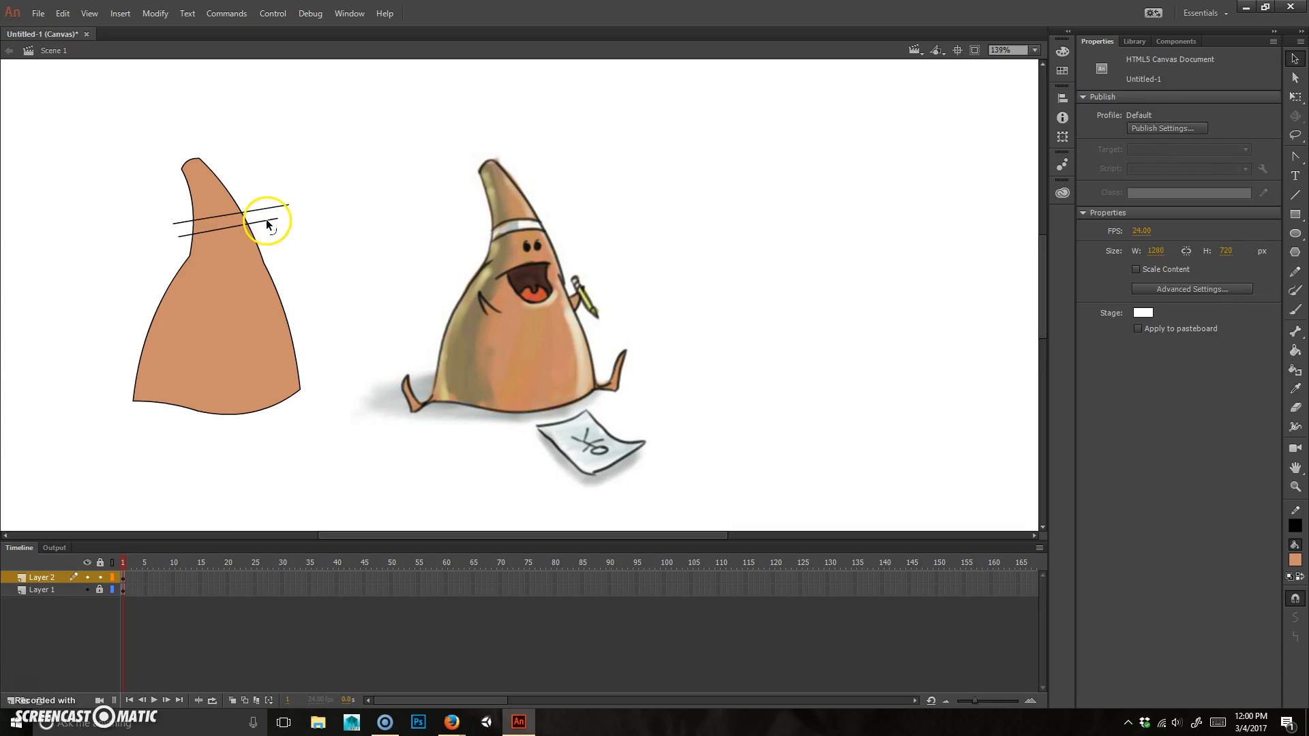
- Delete the ends of both headband lines that stick out beyond the cone's outline
{"action": "left_click", "coordinate": [265, 219]}
{"action": "key", "text": "Delete"}
{"action": "left_click", "coordinate": [264, 209]}
{"action": "key", "text": "Delete"}
{"action": "left_click", "coordinate": [185, 236]}
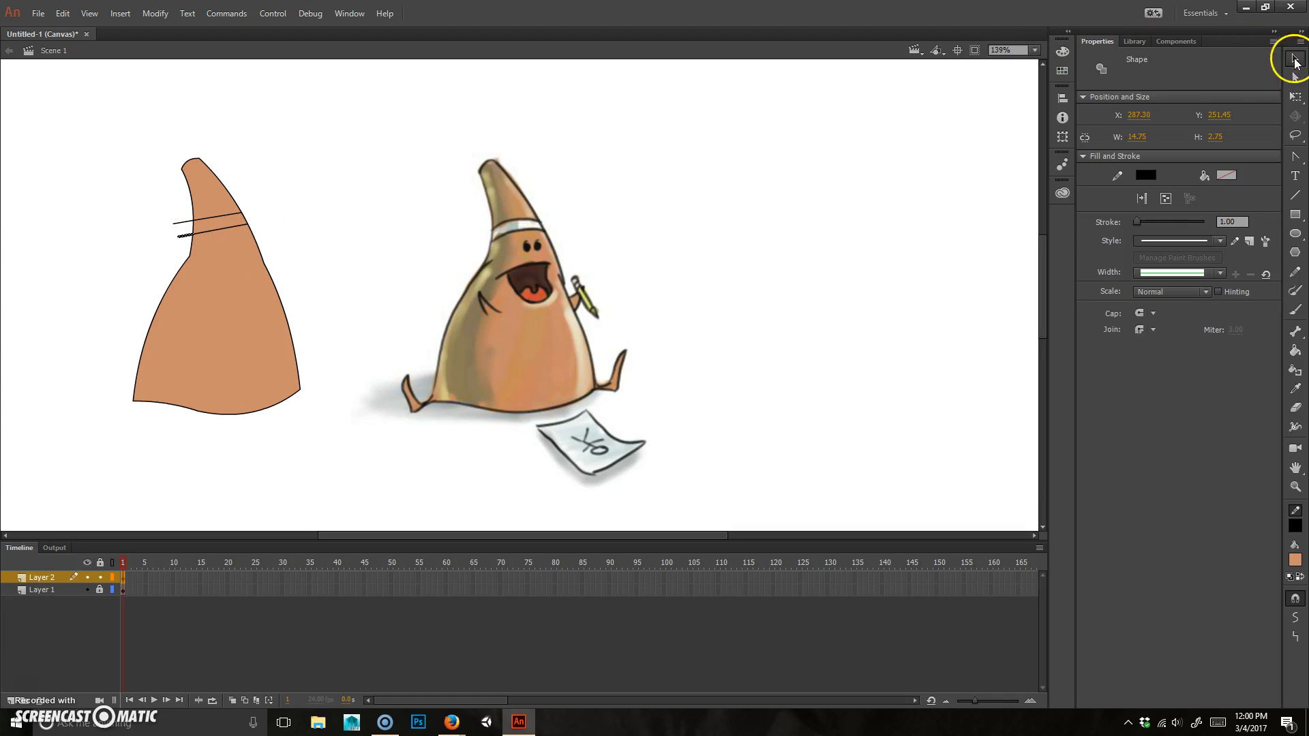
{"action": "key", "text": "Delete"}
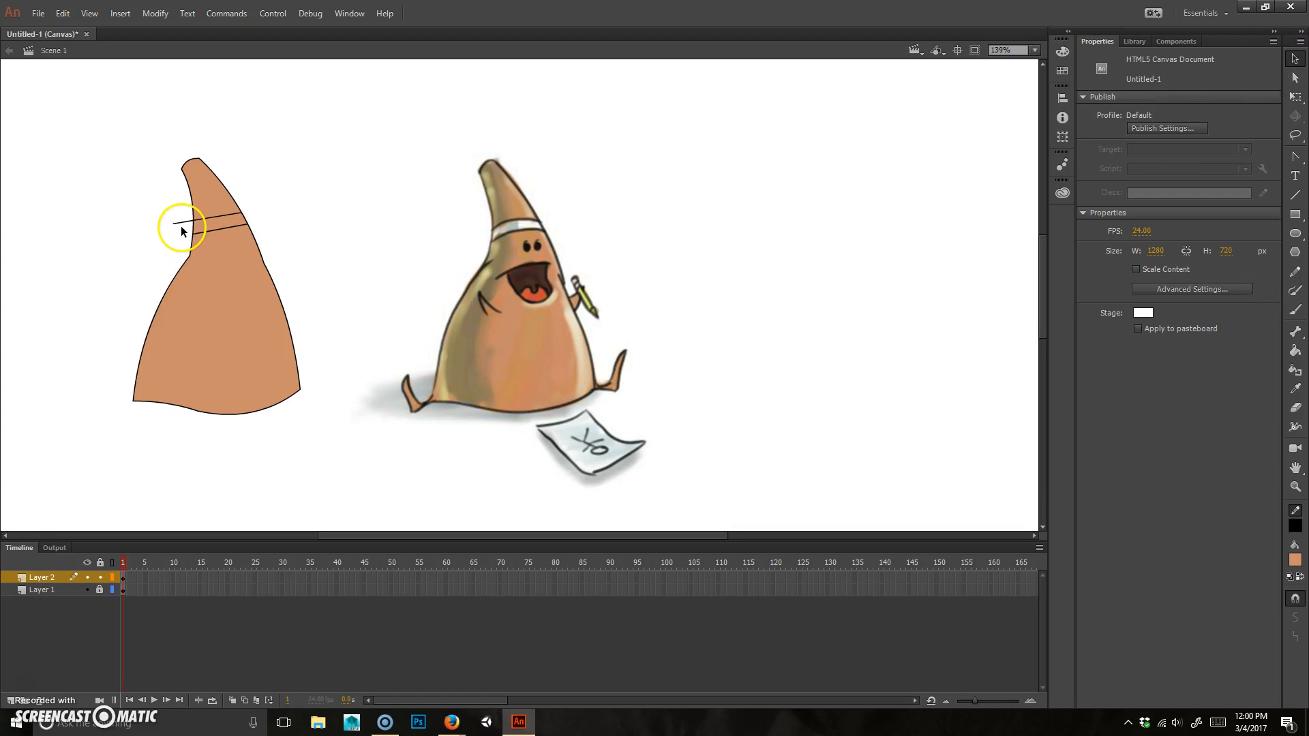
{"action": "left_click", "coordinate": [181, 224]}
{"action": "key", "text": "Delete"}
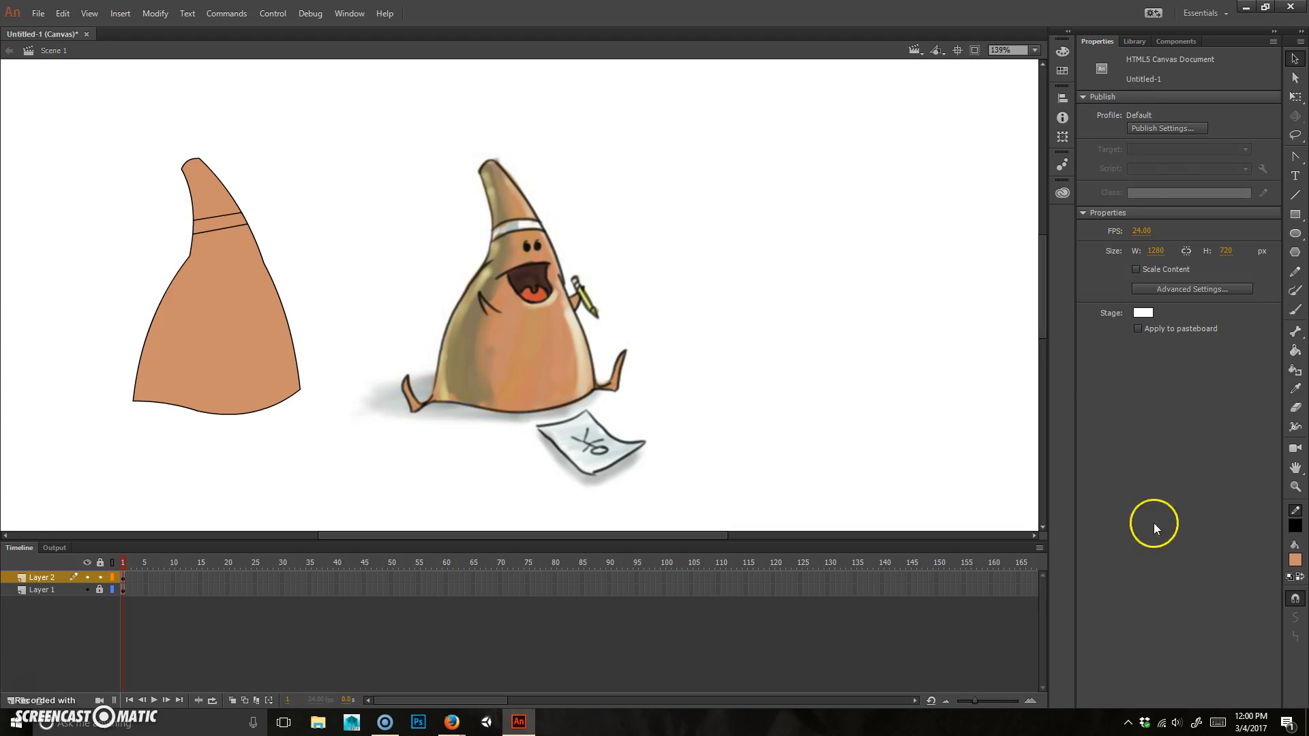
- Fill the headband with the white sampled from the reference drawing and bow its two edges upward
{"action": "left_click", "coordinate": [1305, 356]}
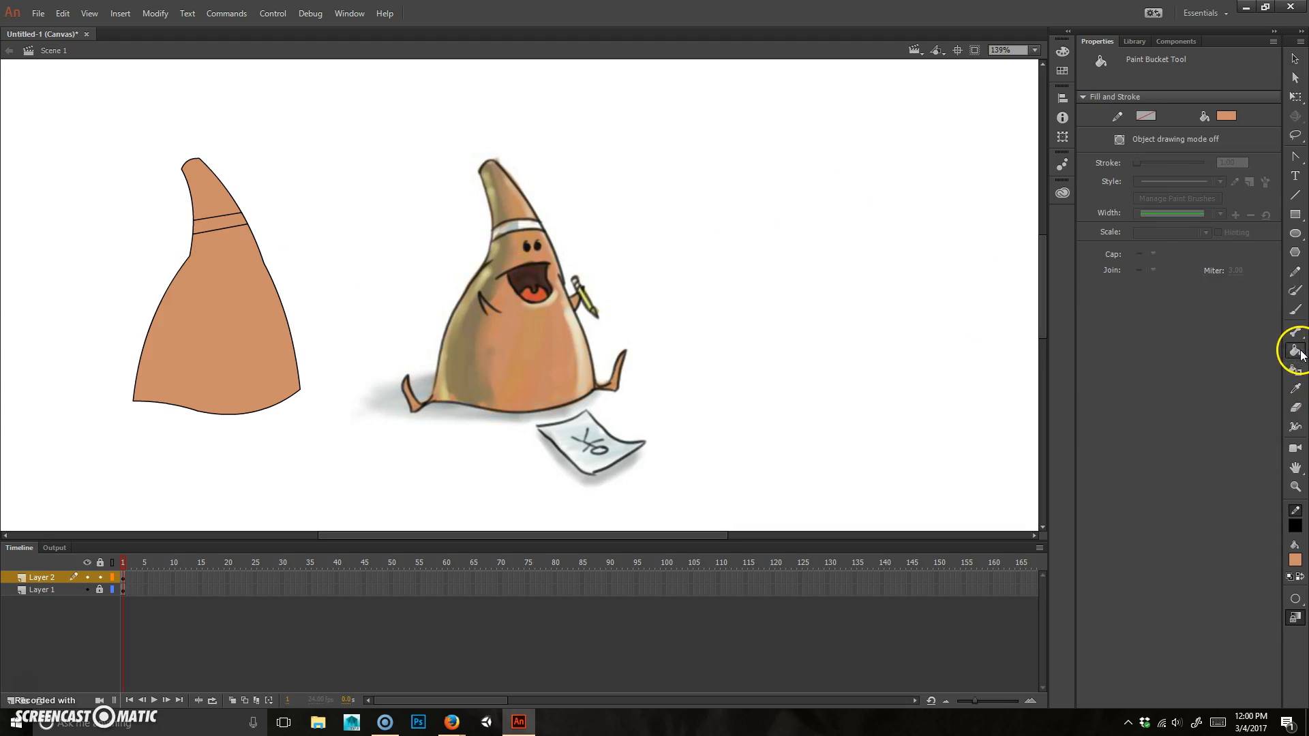
{"action": "left_click", "coordinate": [1225, 117]}
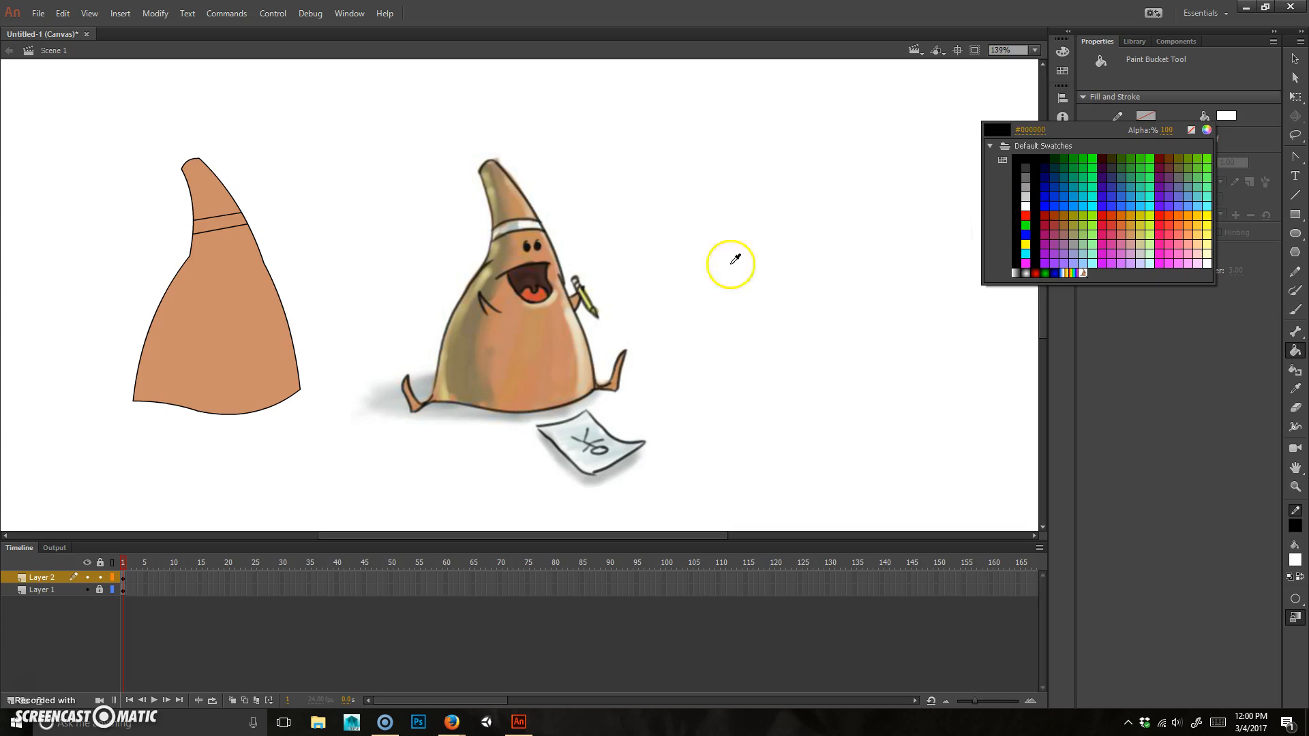
{"action": "left_click", "coordinate": [525, 226]}
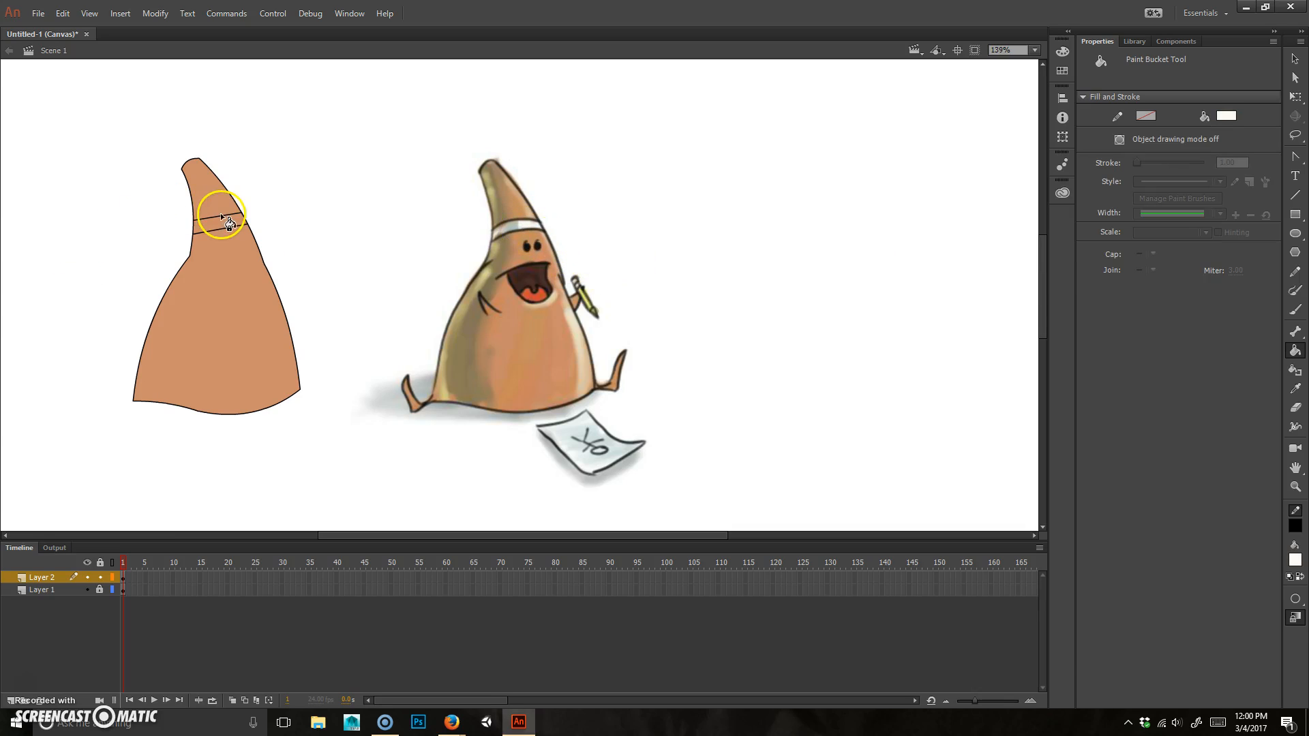
{"action": "key", "text": "v"}
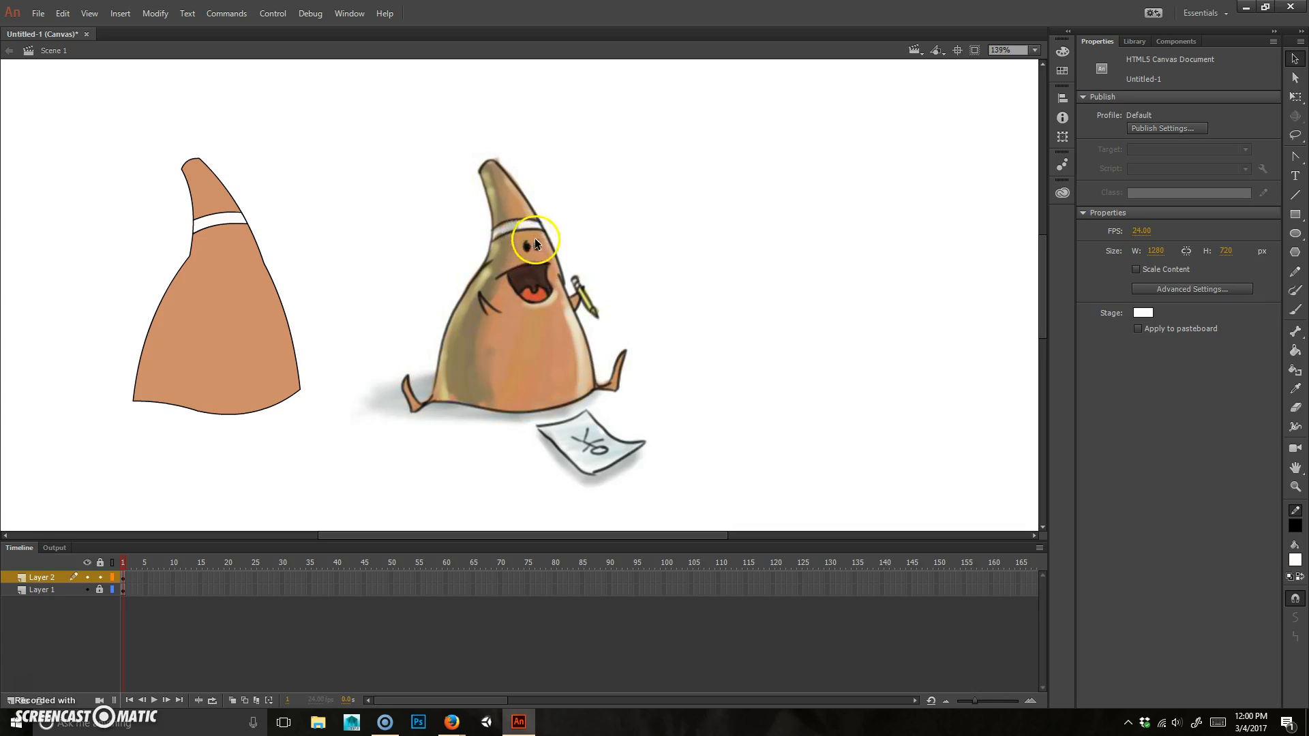
- Draw a small black-filled oval for an eye in the empty area beside the reference character's head
{"action": "left_click", "coordinate": [1295, 232]}
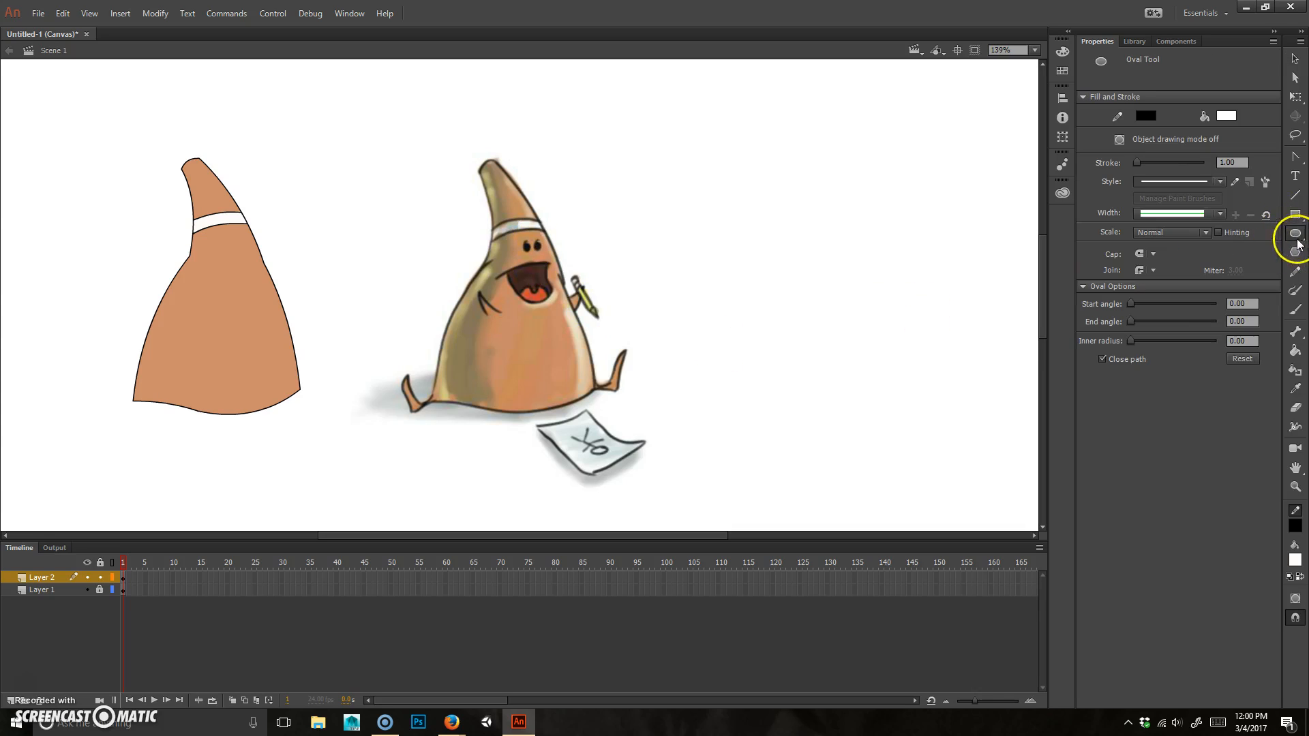
{"action": "left_click", "coordinate": [1224, 117]}
{"action": "left_click", "coordinate": [1027, 161]}
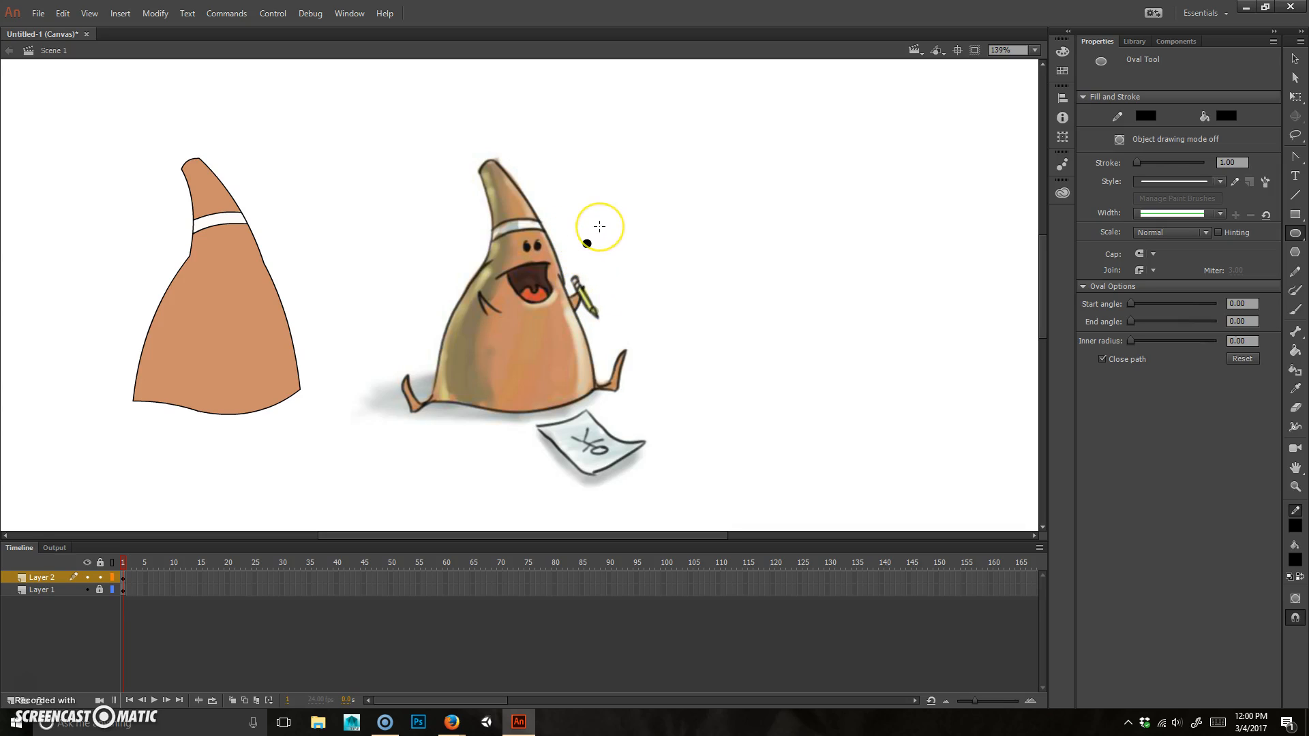
{"action": "scroll", "coordinate": [591, 240], "scroll_direction": "up", "scroll_amount": 5}
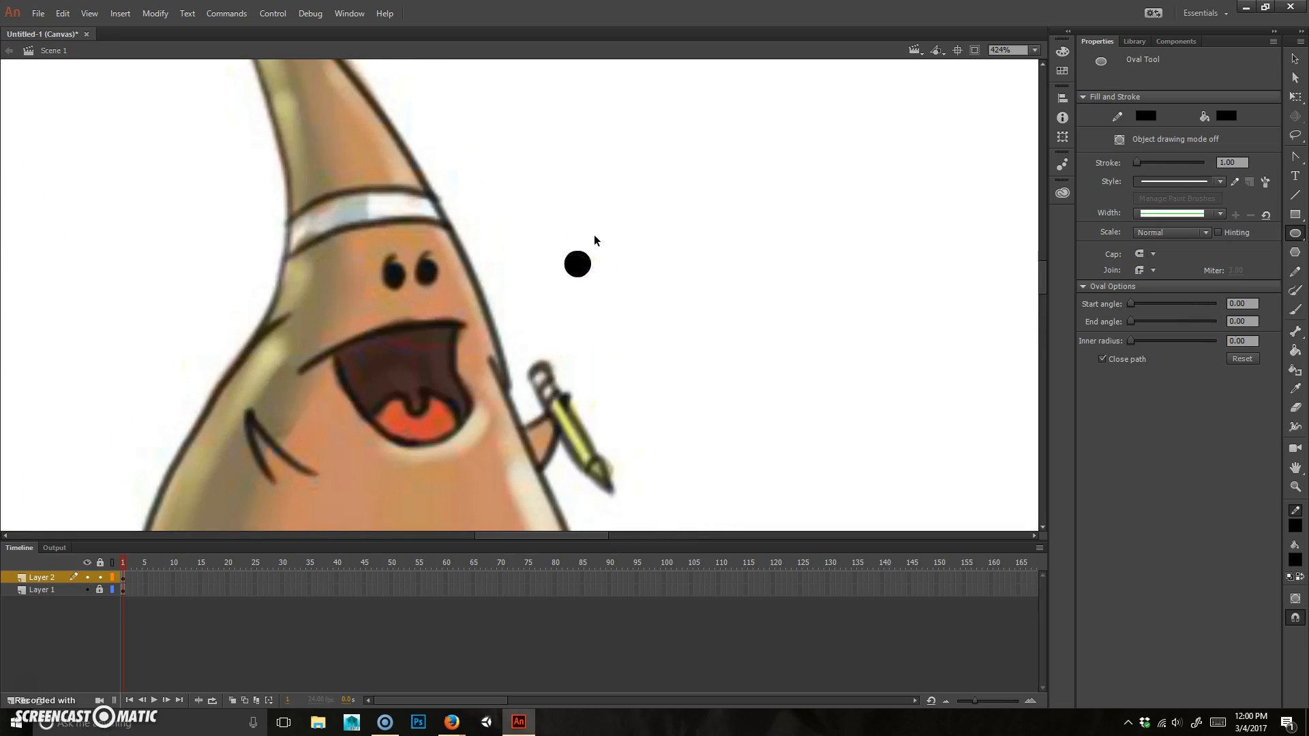
{"action": "scroll", "coordinate": [606, 273], "scroll_direction": "up", "scroll_amount": 1}
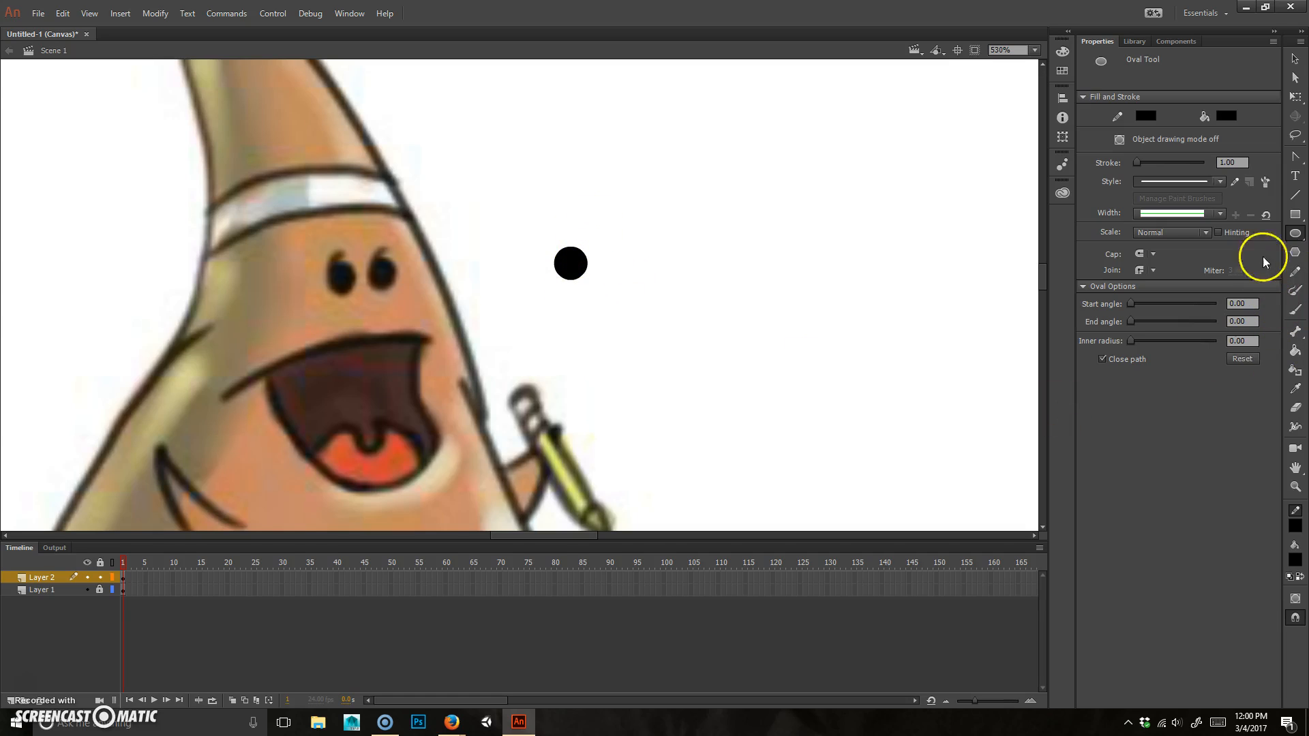
- Add a short line rising from the upper left of the black eye and bend it into a curved eyelash
{"action": "left_click", "coordinate": [1295, 196]}
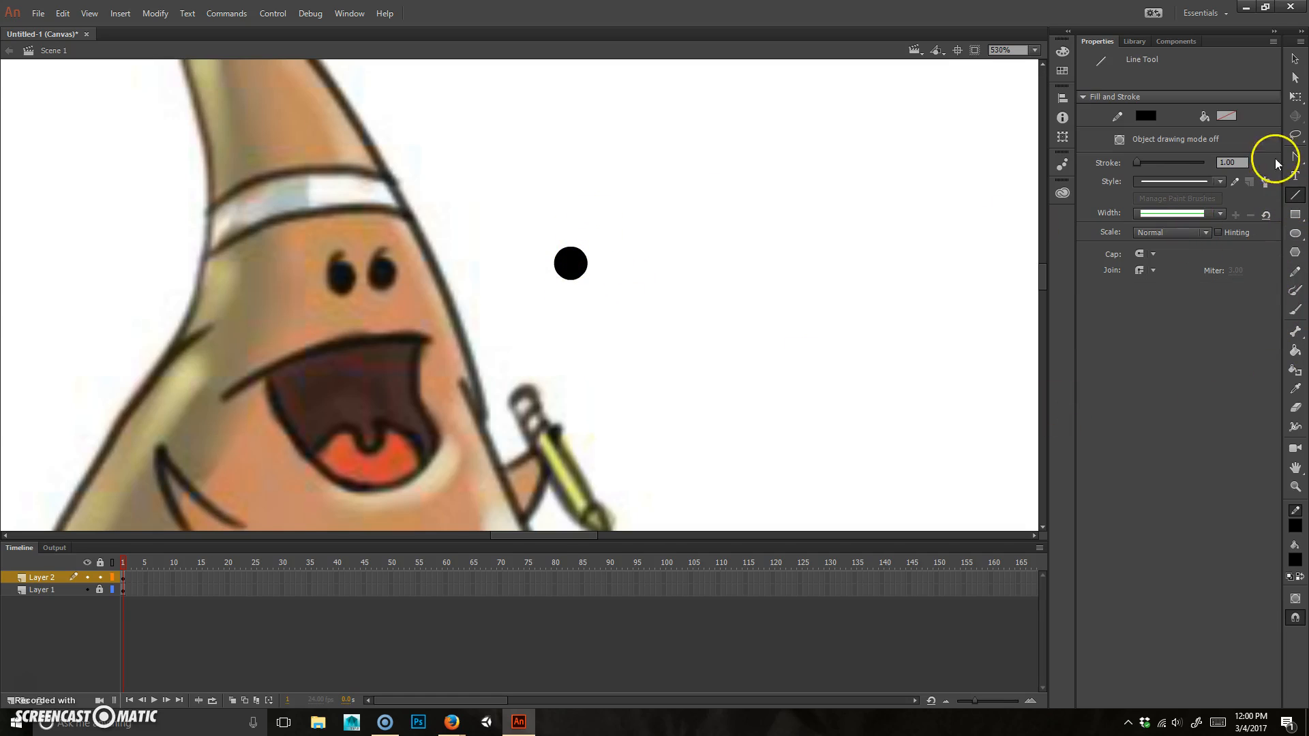
{"action": "mouse_move", "coordinate": [555, 255]}
{"action": "left_mouse_down"}
{"action": "mouse_move", "coordinate": [572, 222]}
{"action": "mouse_move", "coordinate": [569, 234]}
{"action": "left_mouse_up"}
{"action": "key", "text": "v"}
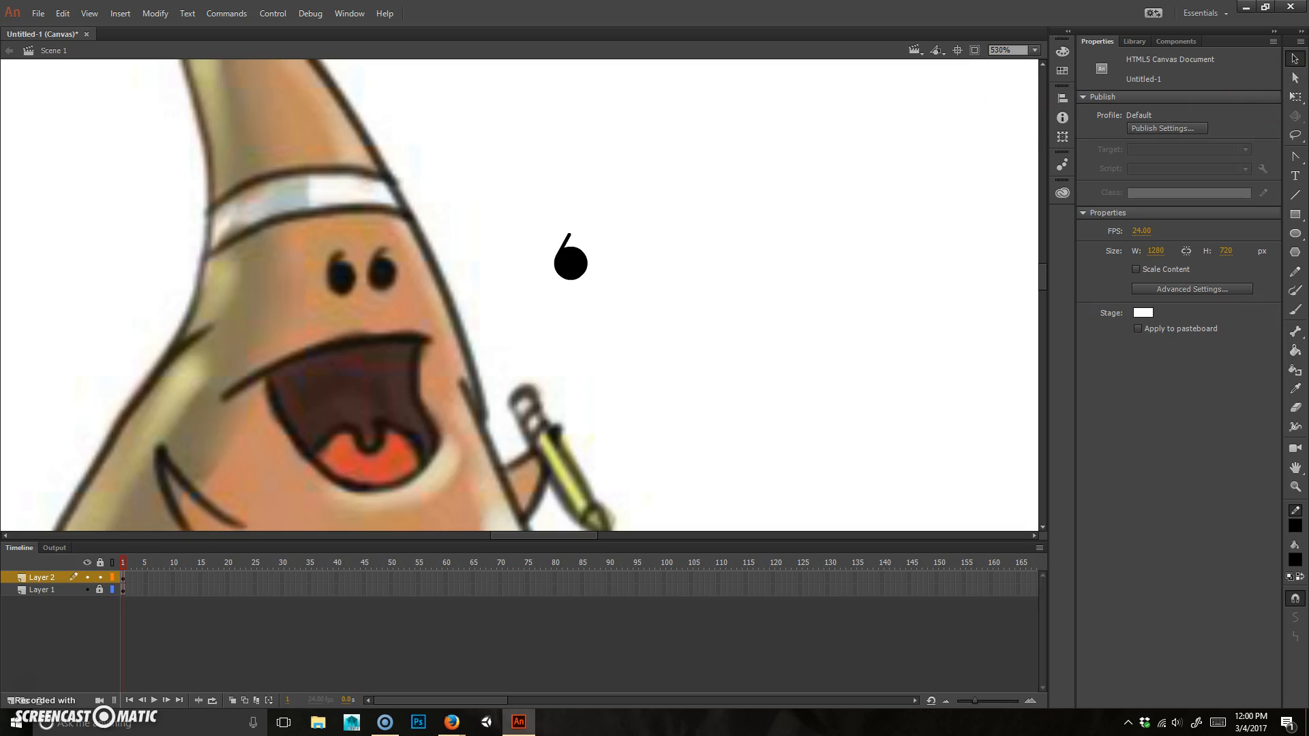
{"action": "mouse_move", "coordinate": [565, 245]}
{"action": "left_mouse_down"}
{"action": "mouse_move", "coordinate": [546, 316]}
{"action": "mouse_move", "coordinate": [571, 234]}
{"action": "left_mouse_up"}
{"action": "left_click_drag", "start_coordinate": [571, 236], "coordinate": [565, 246]}
- Place the eye and a copy of it below the traced cone's headband, and scale the right eye down to about 7 by 10.3 px
{"action": "scroll", "coordinate": [662, 272], "scroll_direction": "down", "scroll_amount": 6}
{"action": "left_click_drag", "start_coordinate": [665, 245], "coordinate": [289, 270]}
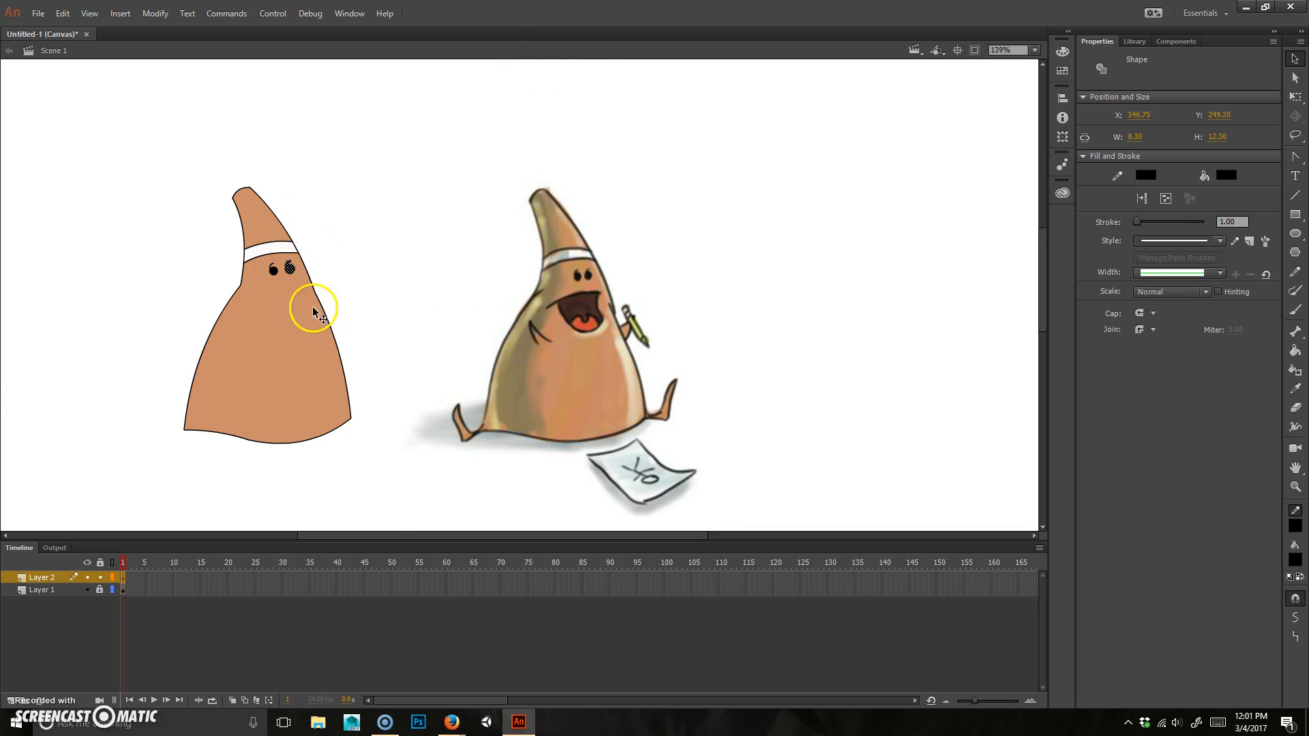
{"action": "scroll", "coordinate": [312, 305], "scroll_direction": "up", "scroll_amount": 5}
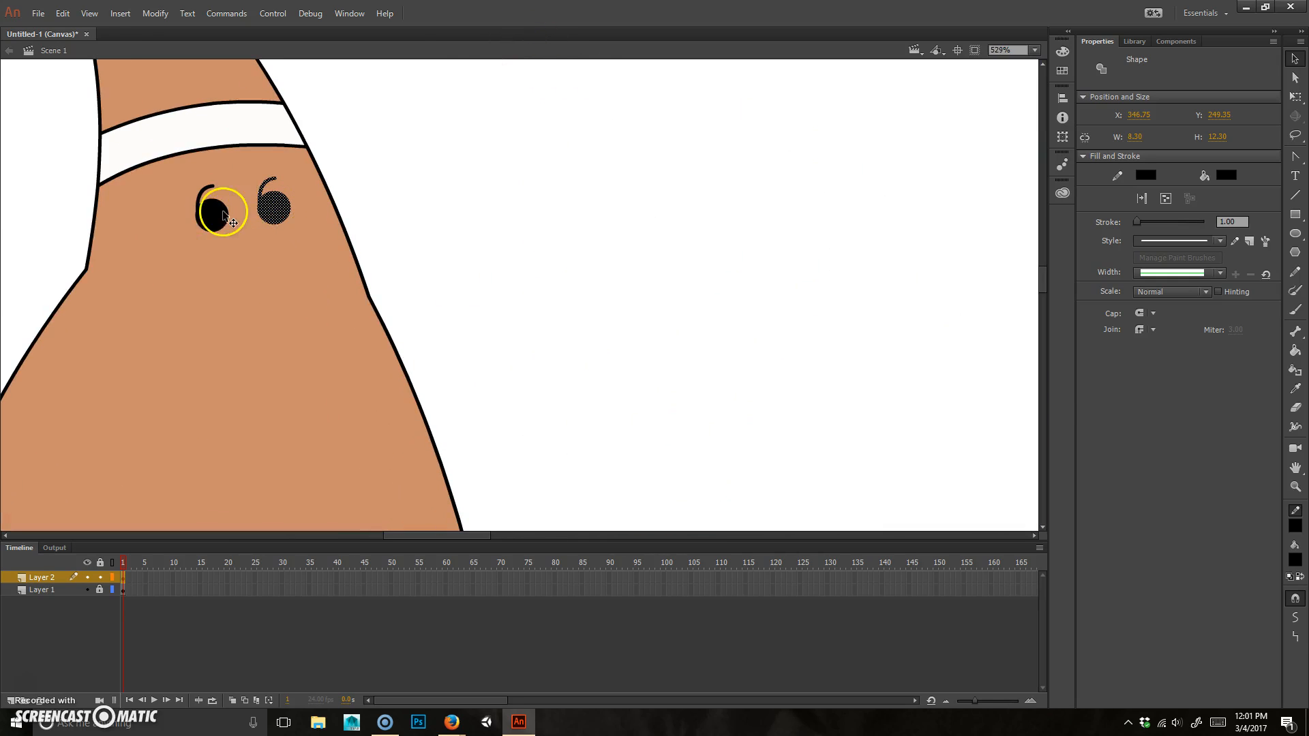
{"action": "left_click", "coordinate": [1295, 97]}
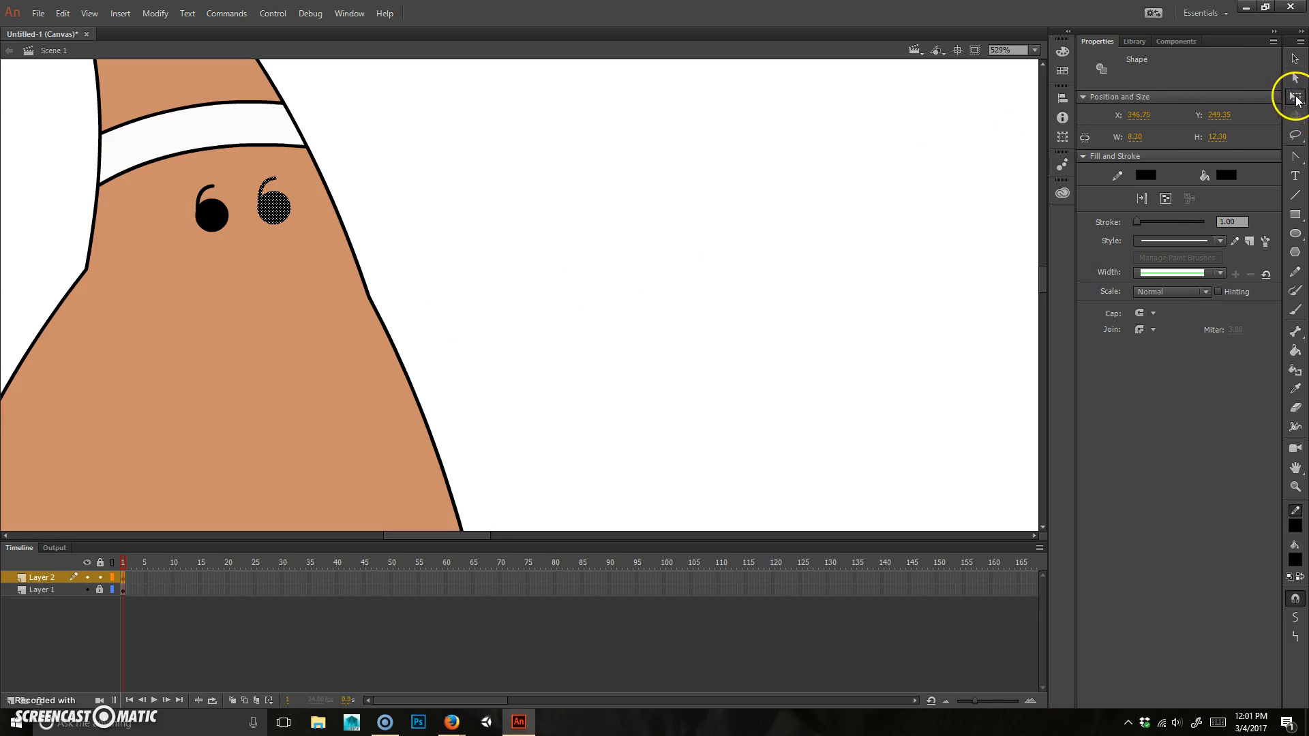
{"action": "left_click_drag", "start_coordinate": [289, 224], "coordinate": [286, 222]}
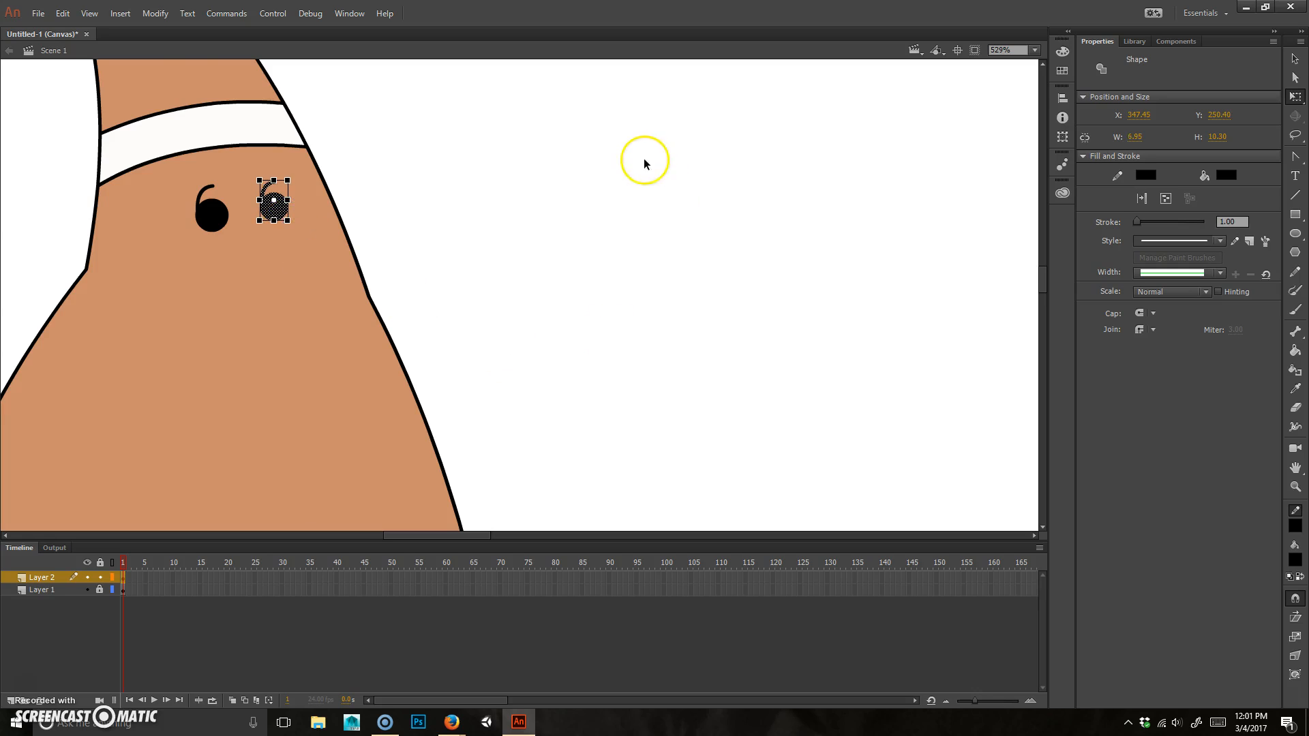
{"action": "left_click", "coordinate": [521, 375]}
- Draw a small black-outlined square below the reference character's left-hand arm, filled with the orange sampled from the traced cone
{"action": "scroll", "coordinate": [462, 287], "scroll_direction": "down", "scroll_amount": 3}
{"action": "scroll", "coordinate": [563, 389], "scroll_direction": "down", "scroll_amount": 1}
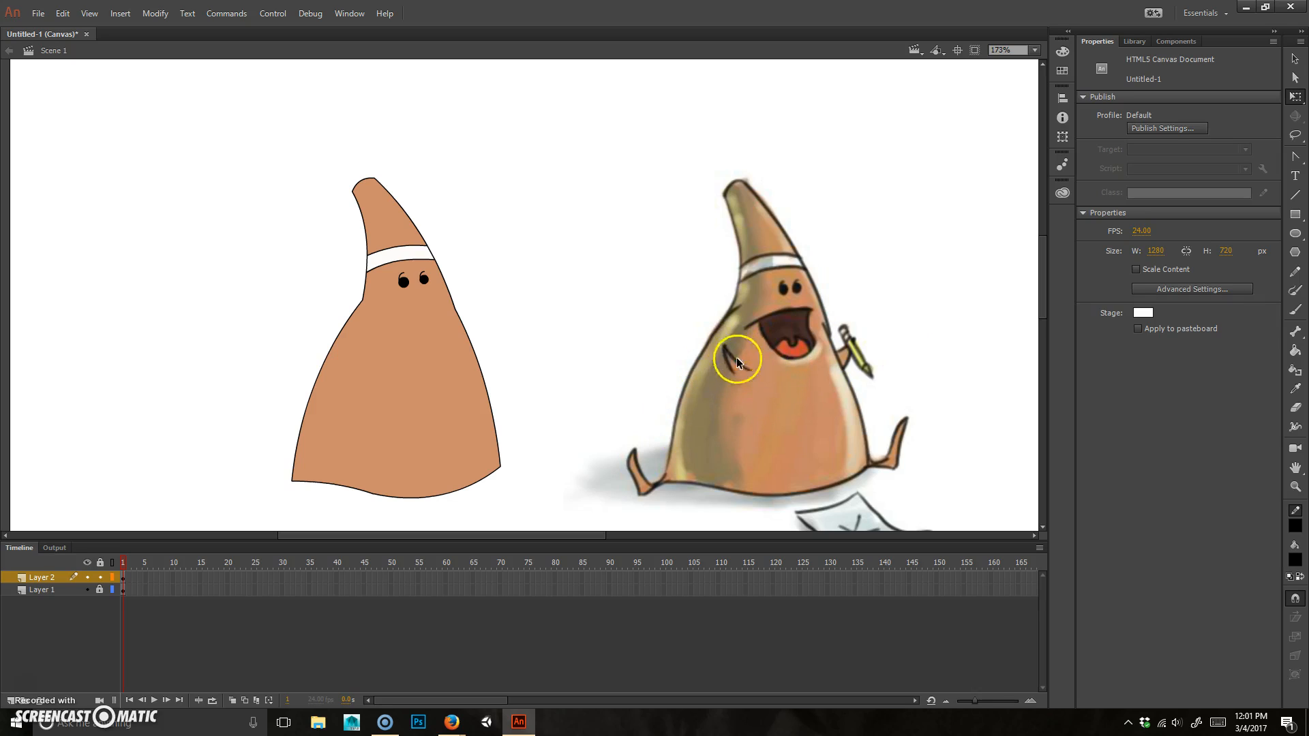
{"action": "left_click", "coordinate": [1295, 216]}
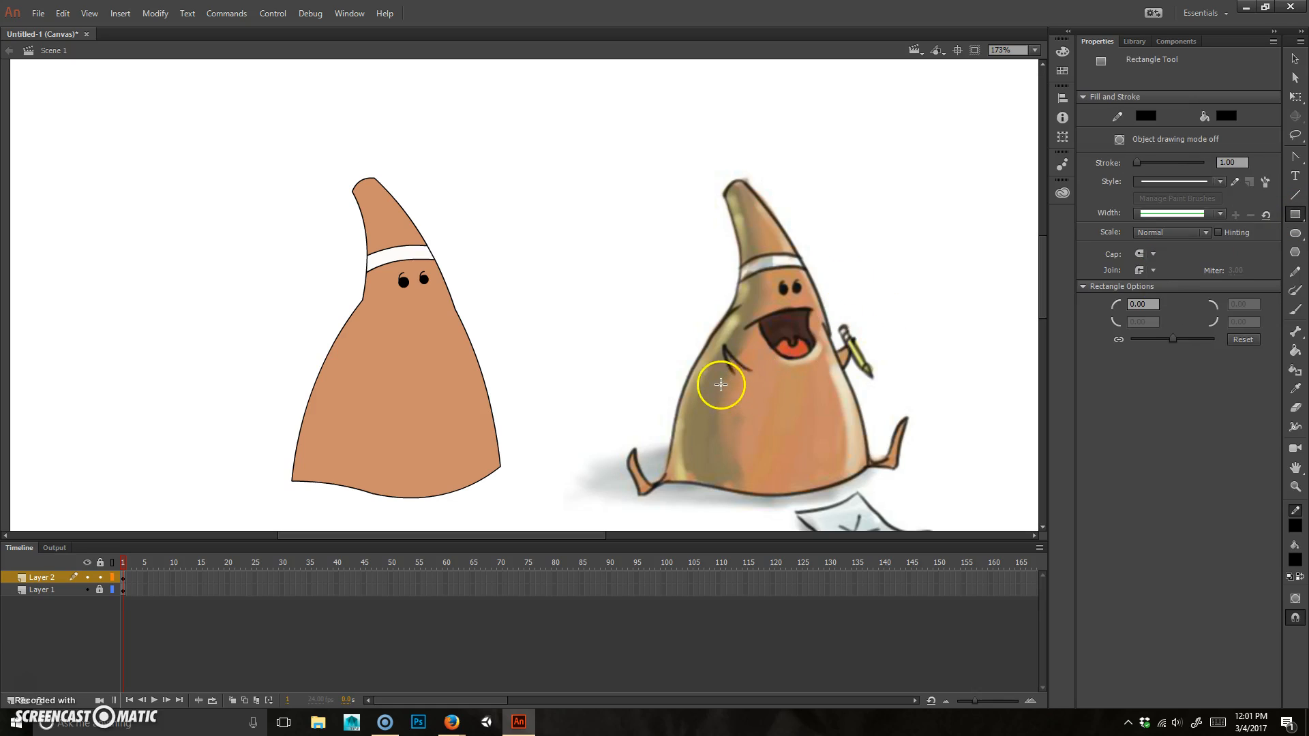
{"action": "left_click_drag", "start_coordinate": [724, 380], "coordinate": [755, 369]}
{"action": "key", "text": "ctrl+z"}
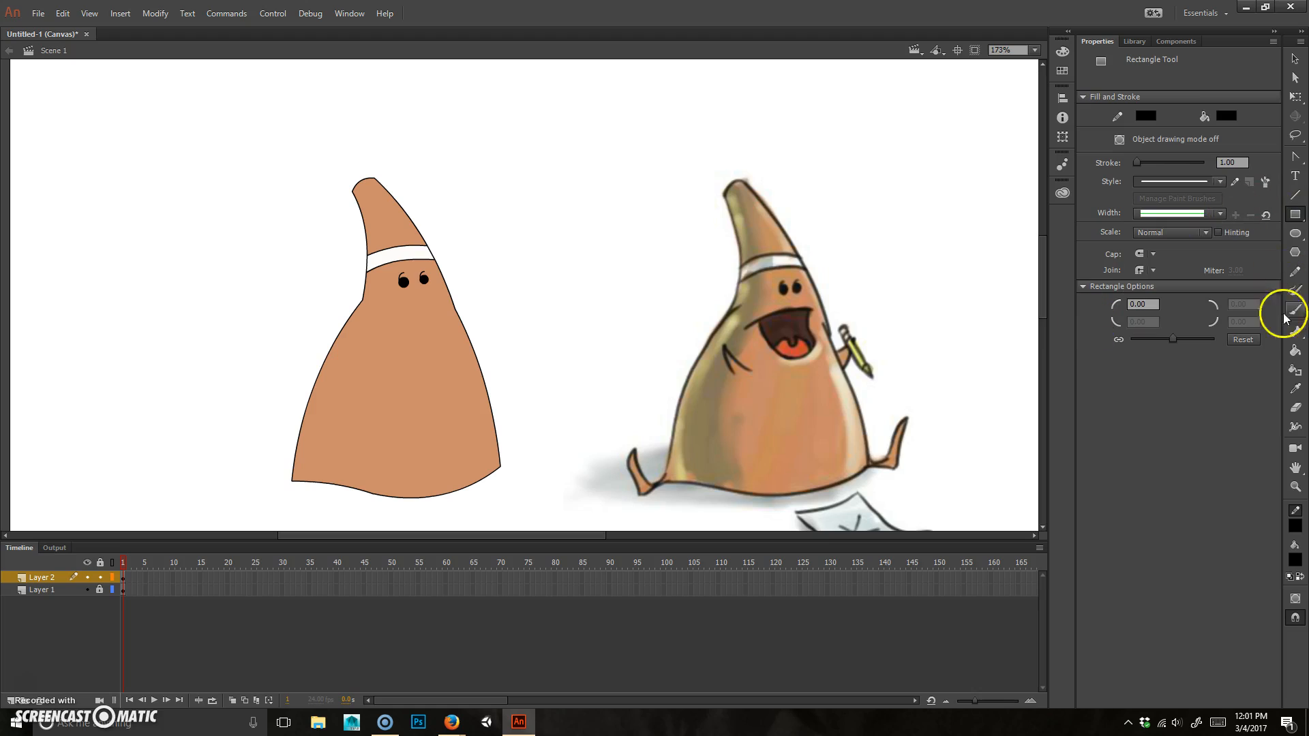
{"action": "left_click", "coordinate": [1226, 115]}
{"action": "left_click", "coordinate": [419, 372]}
{"action": "left_click", "coordinate": [1224, 114]}
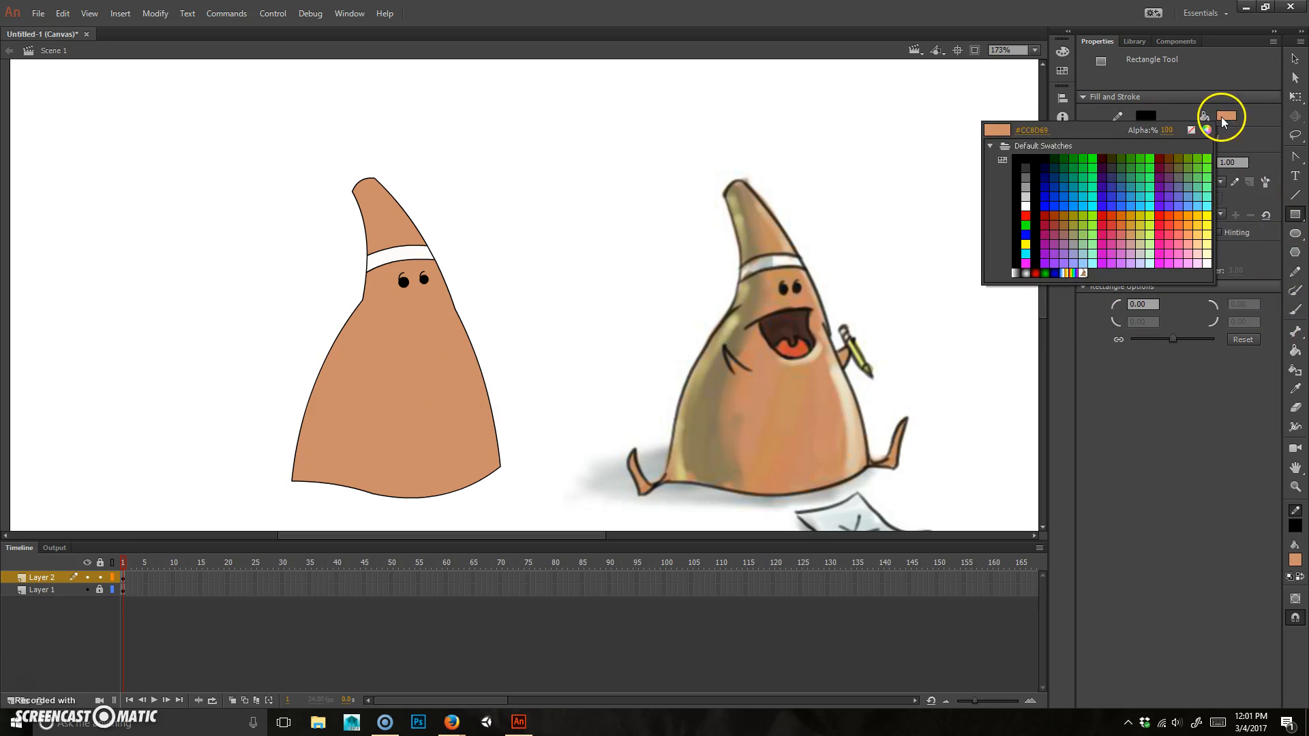
{"action": "left_click", "coordinate": [418, 345]}
{"action": "left_click_drag", "start_coordinate": [730, 408], "coordinate": [752, 388]}
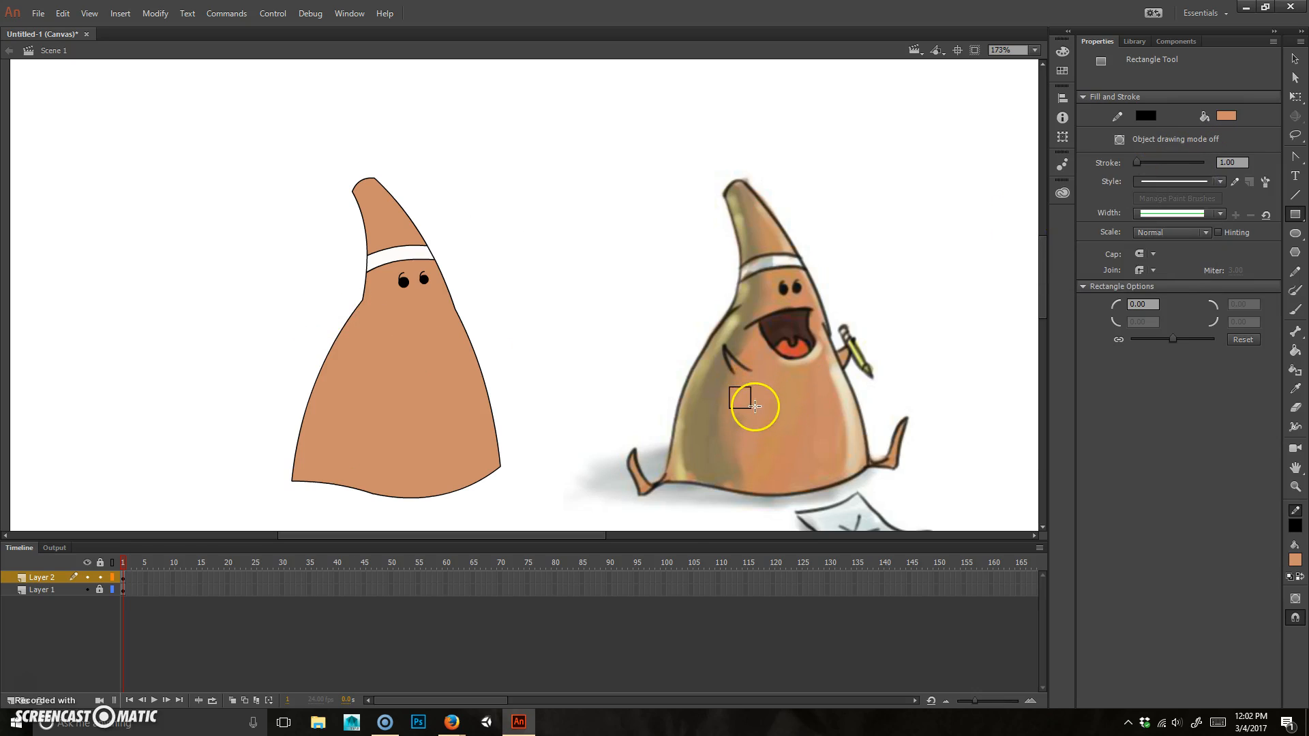
- Turn the orange square into a triangle by deleting its upper right anchor point
{"action": "scroll", "coordinate": [754, 406], "scroll_direction": "up", "scroll_amount": 3}
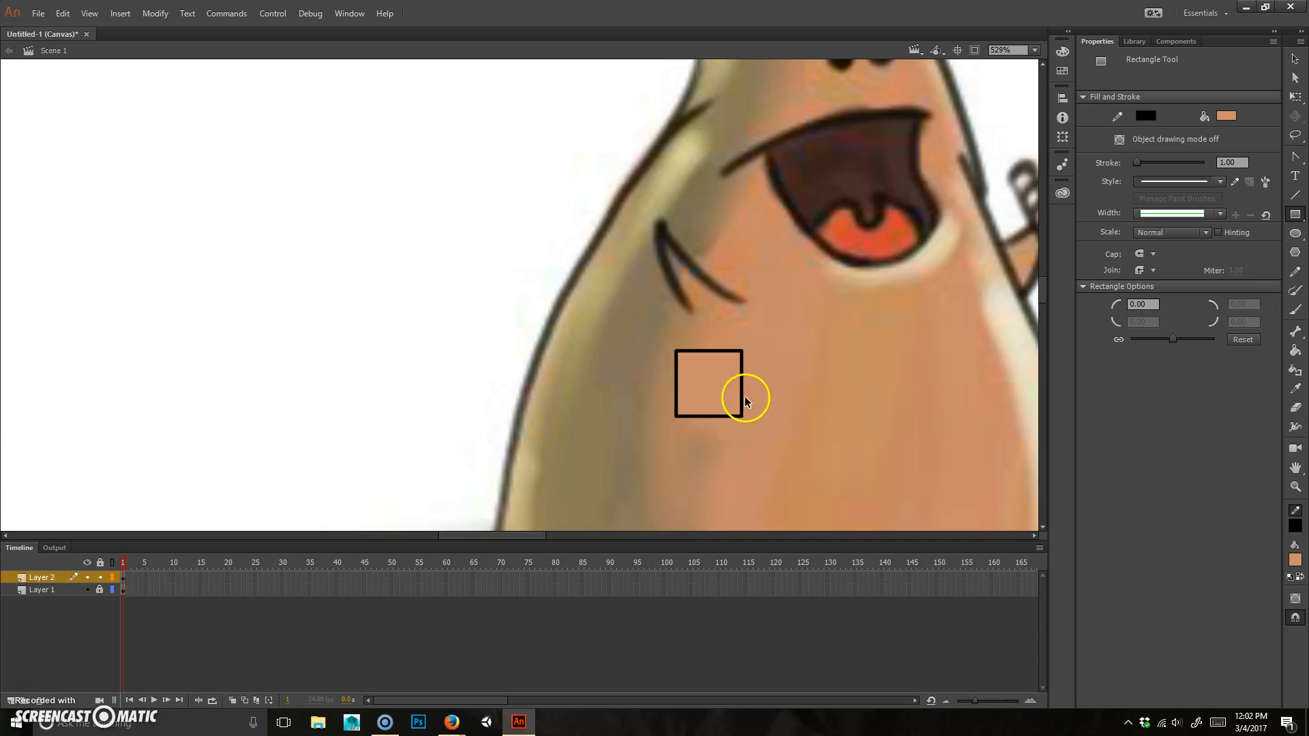
{"action": "scroll", "coordinate": [744, 401], "scroll_direction": "up", "scroll_amount": 2}
{"action": "scroll", "coordinate": [749, 392], "scroll_direction": "down", "scroll_amount": 1}
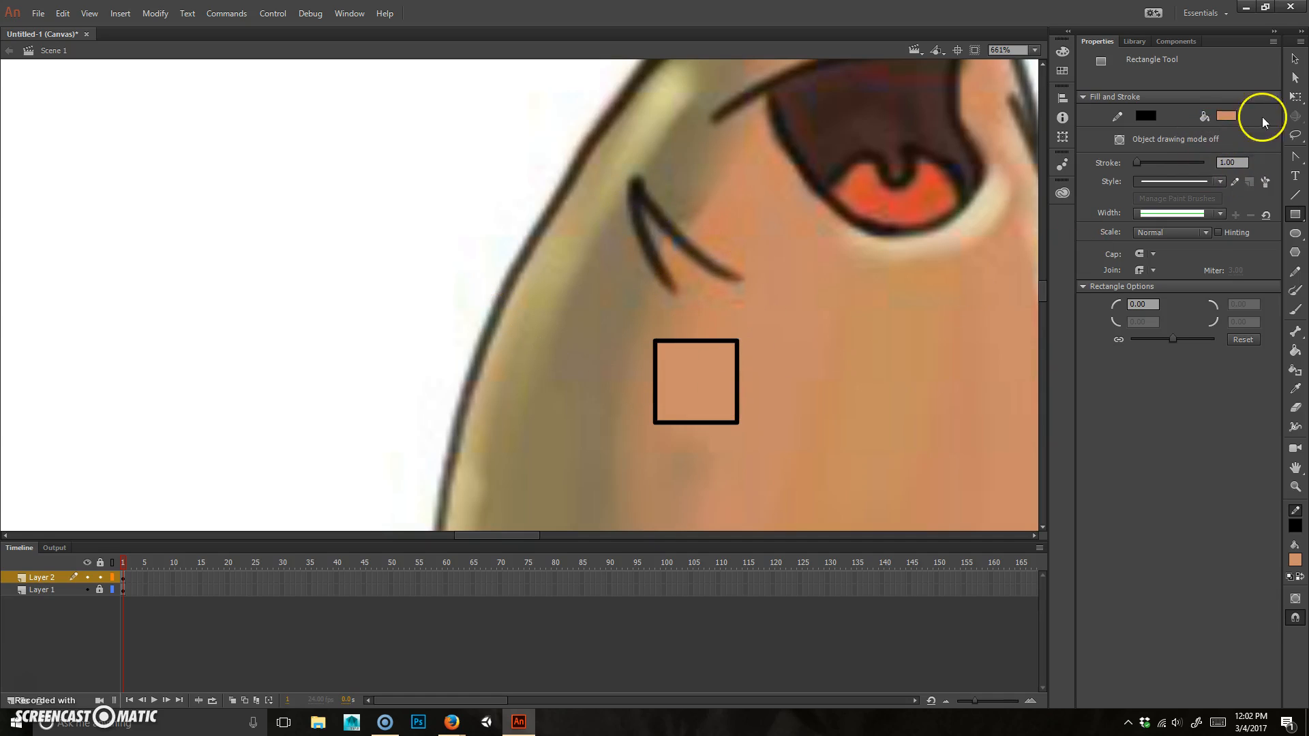
{"action": "left_click", "coordinate": [1295, 79]}
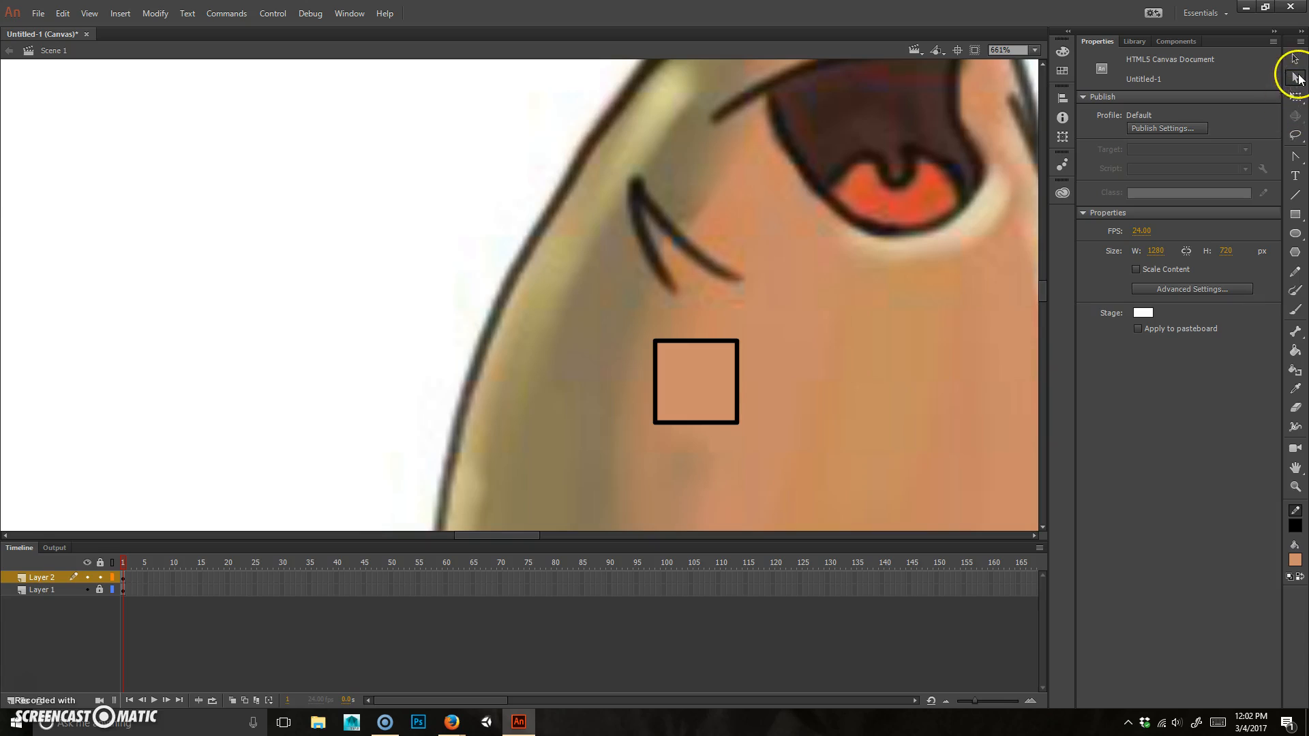
{"action": "left_click", "coordinate": [1298, 157]}
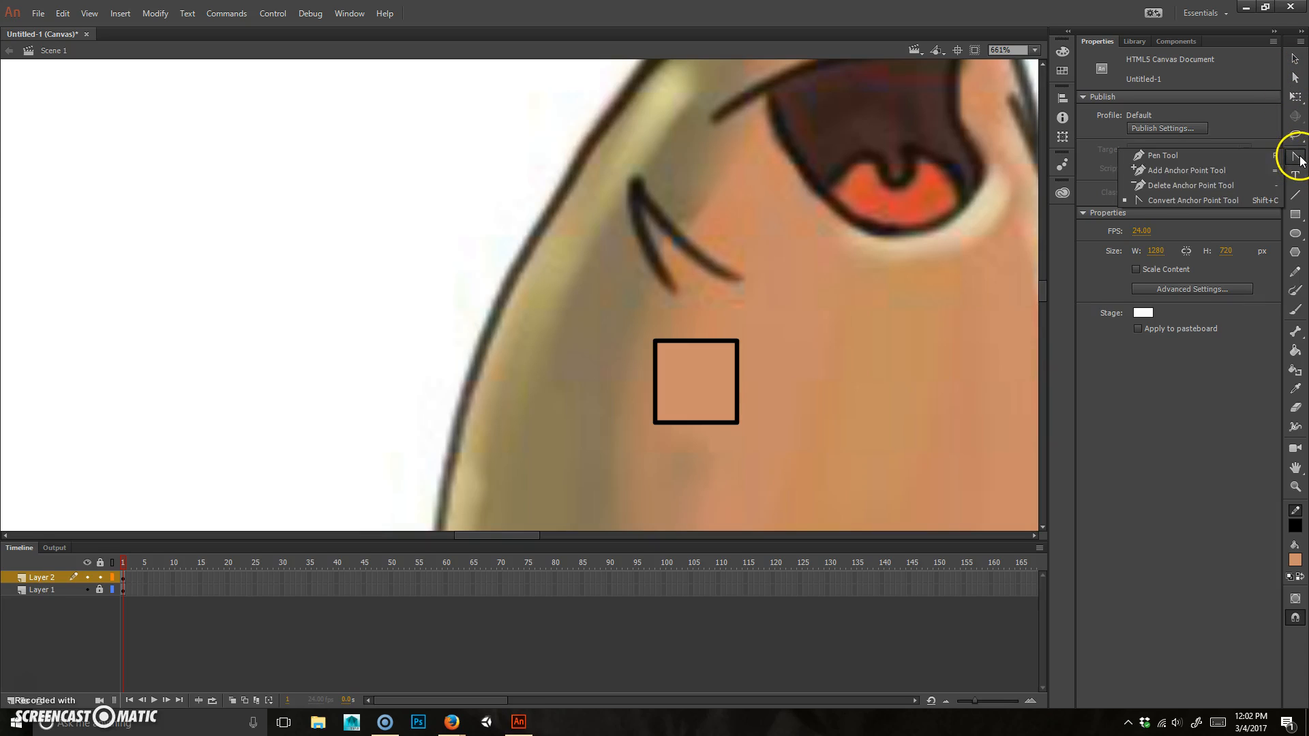
{"action": "left_click", "coordinate": [1161, 186]}
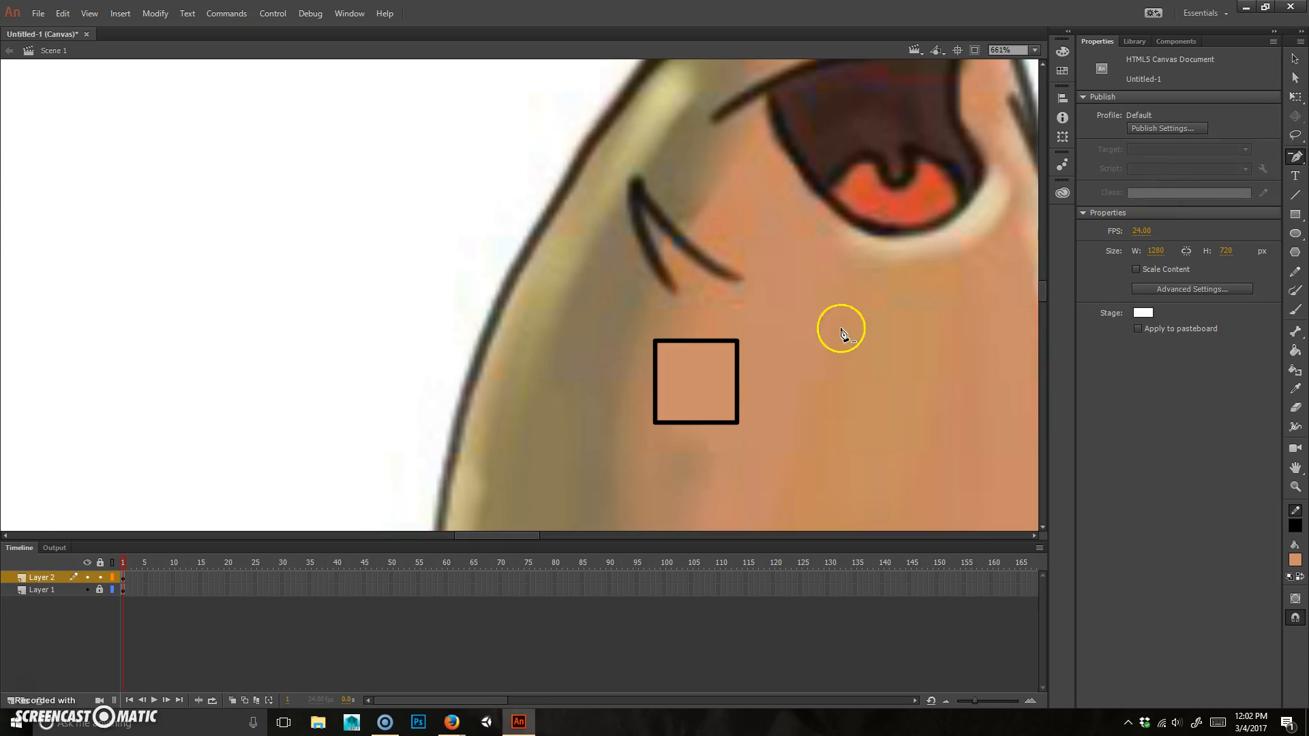
{"action": "left_click", "coordinate": [735, 345]}
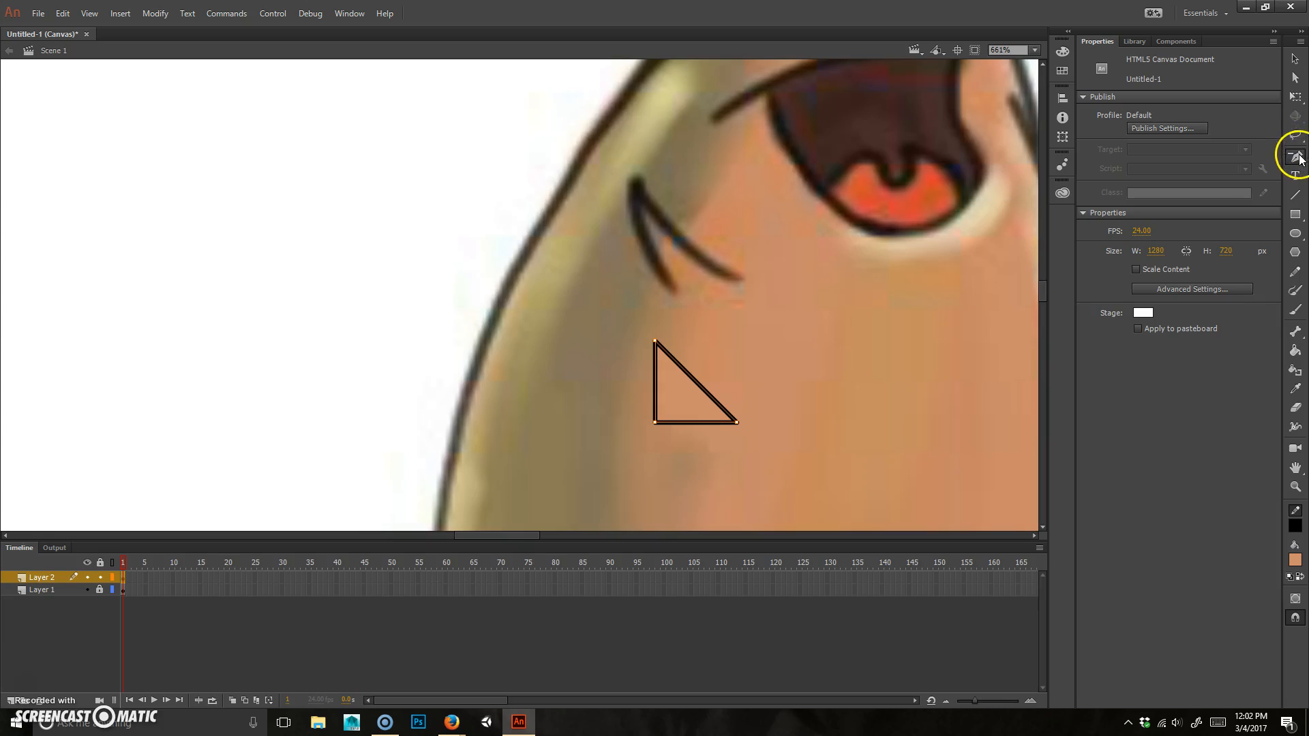
{"action": "left_click", "coordinate": [1294, 59]}
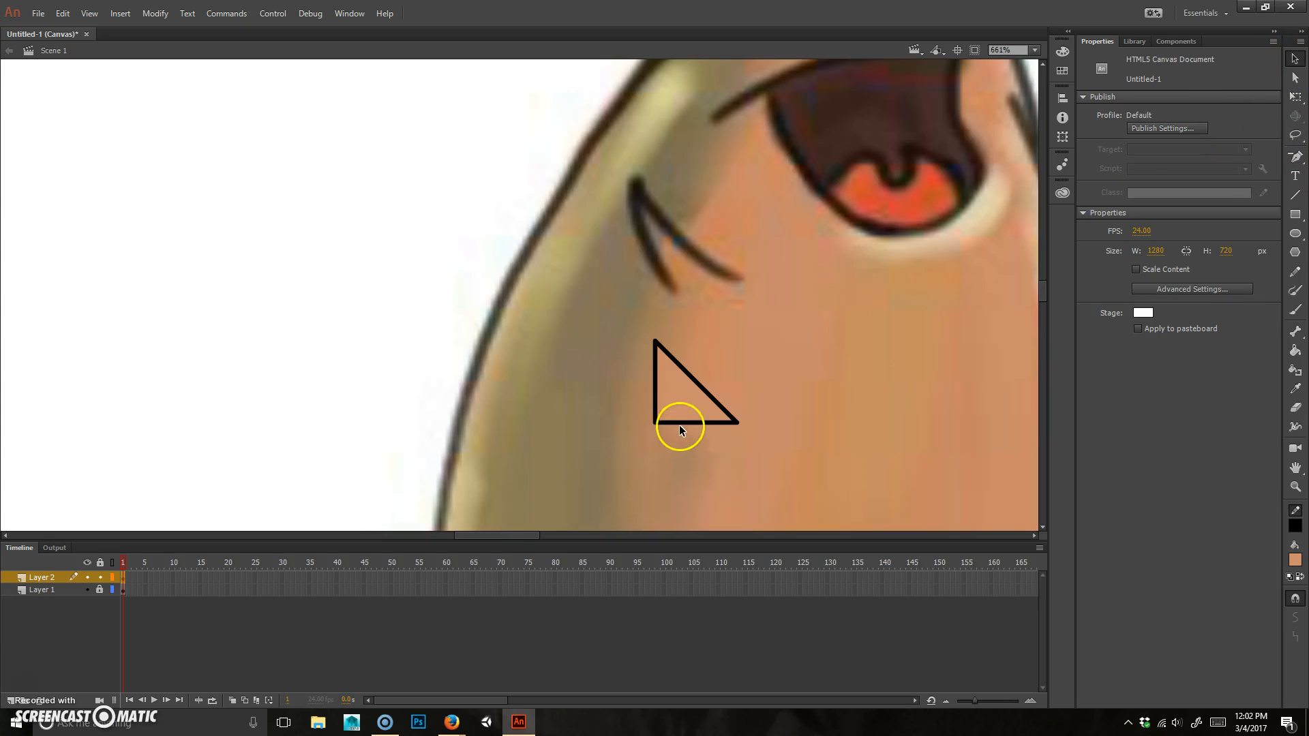
- Delete the triangle's lower edge and reshape its corners and sides into curves matching the reference character's left-hand arm
{"action": "left_click", "coordinate": [711, 424]}
{"action": "key", "text": "Delete"}
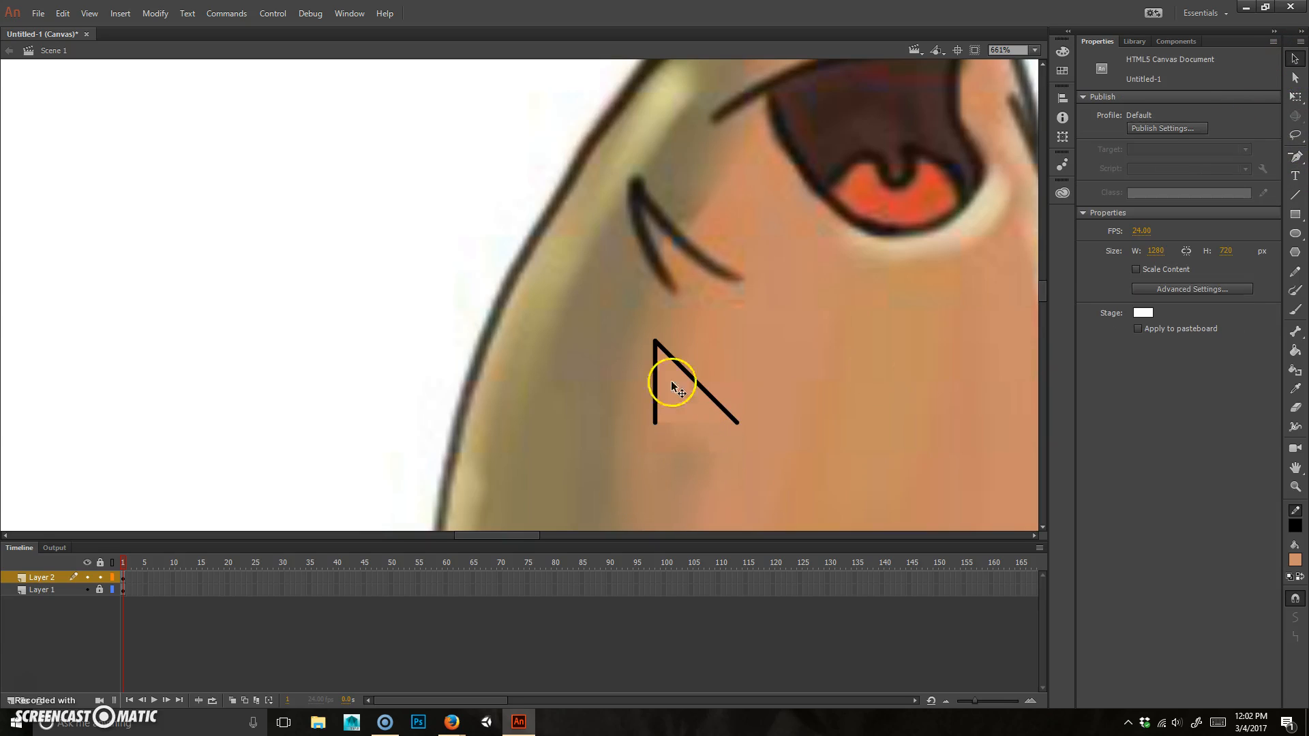
{"action": "mouse_move", "coordinate": [655, 343]}
{"action": "left_mouse_down"}
{"action": "mouse_move", "coordinate": [625, 199]}
{"action": "mouse_move", "coordinate": [634, 183]}
{"action": "left_mouse_up"}
{"action": "left_click_drag", "start_coordinate": [738, 427], "coordinate": [742, 280]}
{"action": "left_click_drag", "start_coordinate": [655, 422], "coordinate": [656, 413]}
{"action": "mouse_move", "coordinate": [670, 357]}
{"action": "left_mouse_down"}
{"action": "mouse_move", "coordinate": [701, 283]}
{"action": "mouse_move", "coordinate": [671, 293]}
{"action": "mouse_move", "coordinate": [640, 259]}
{"action": "mouse_move", "coordinate": [681, 245]}
{"action": "mouse_move", "coordinate": [634, 182]}
{"action": "left_mouse_up"}
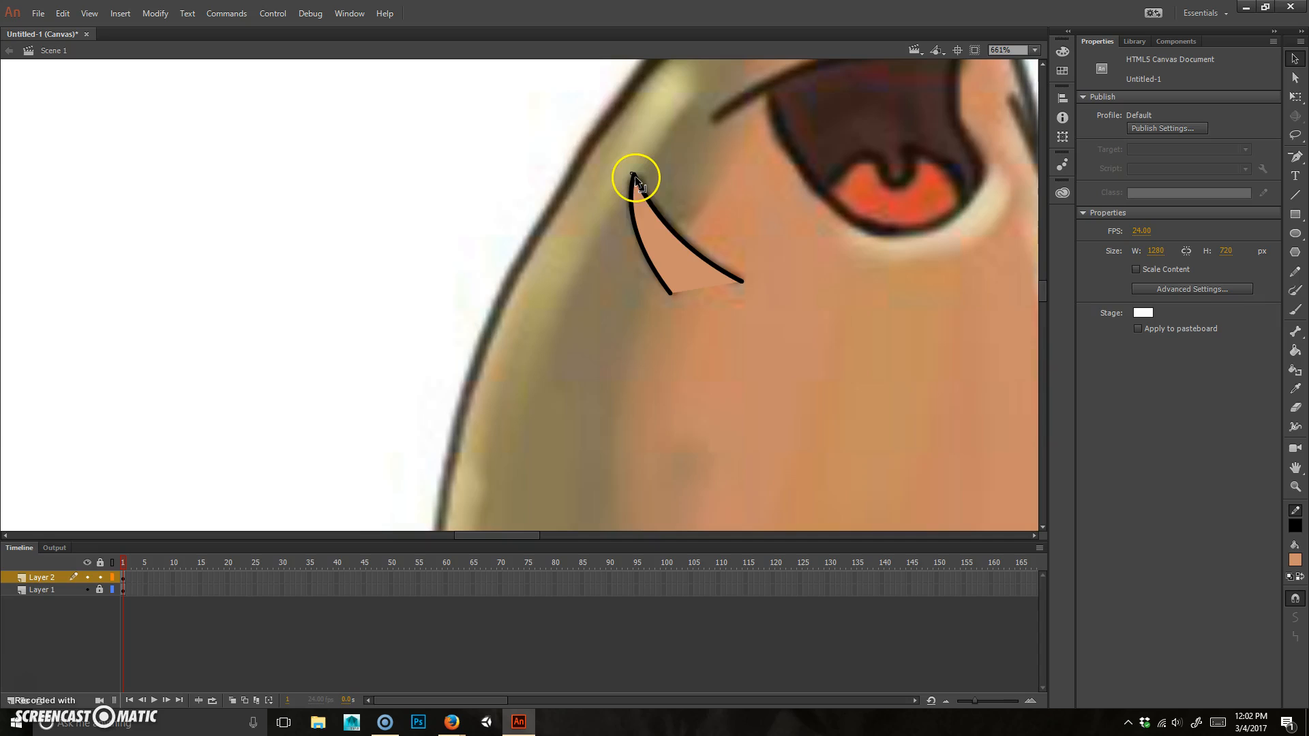
- Move the finished arm, fill and outline together, onto the left side of the traced cone's body
{"action": "scroll", "coordinate": [733, 272], "scroll_direction": "down", "scroll_amount": 5}
{"action": "double_click", "coordinate": [715, 272]}
{"action": "left_click_drag", "start_coordinate": [718, 288], "coordinate": [249, 269]}
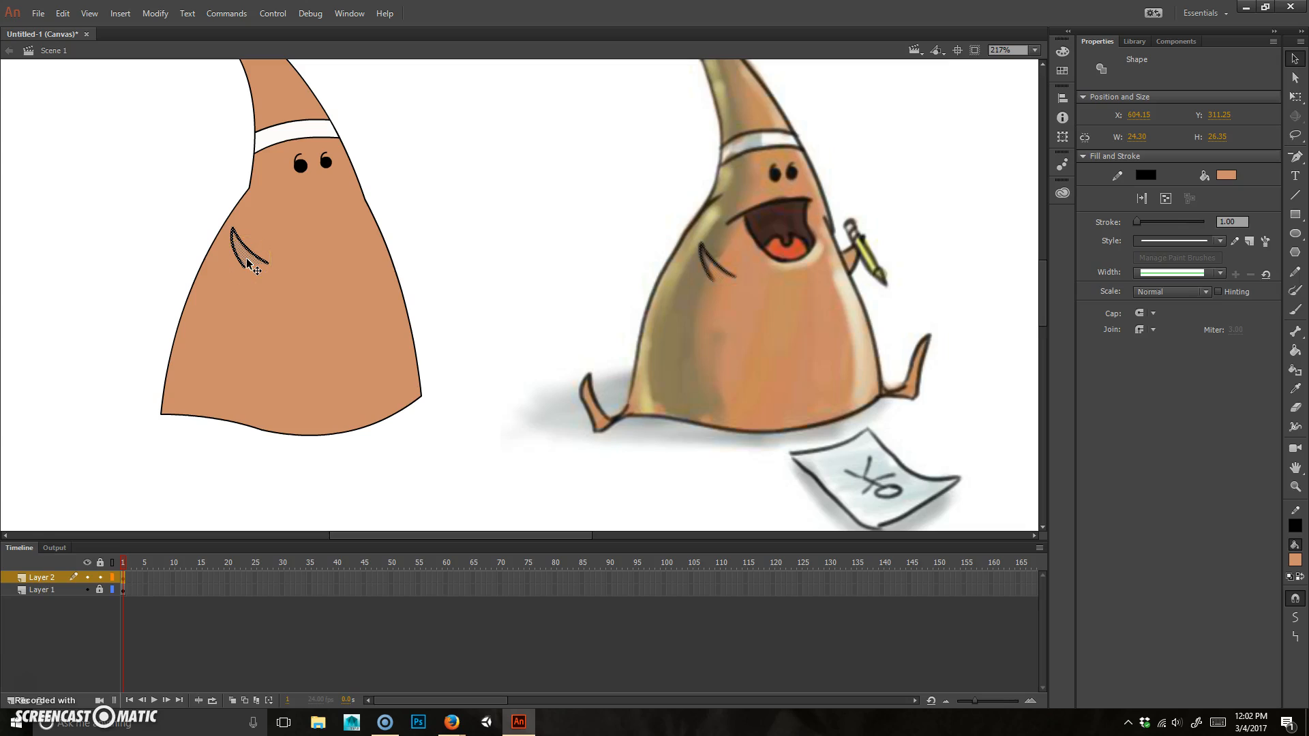
- Place a copy of the arm in the empty space beside the traced cone's right edge and flip it horizontally
{"action": "left_click_drag", "start_coordinate": [259, 253], "coordinate": [445, 238]}
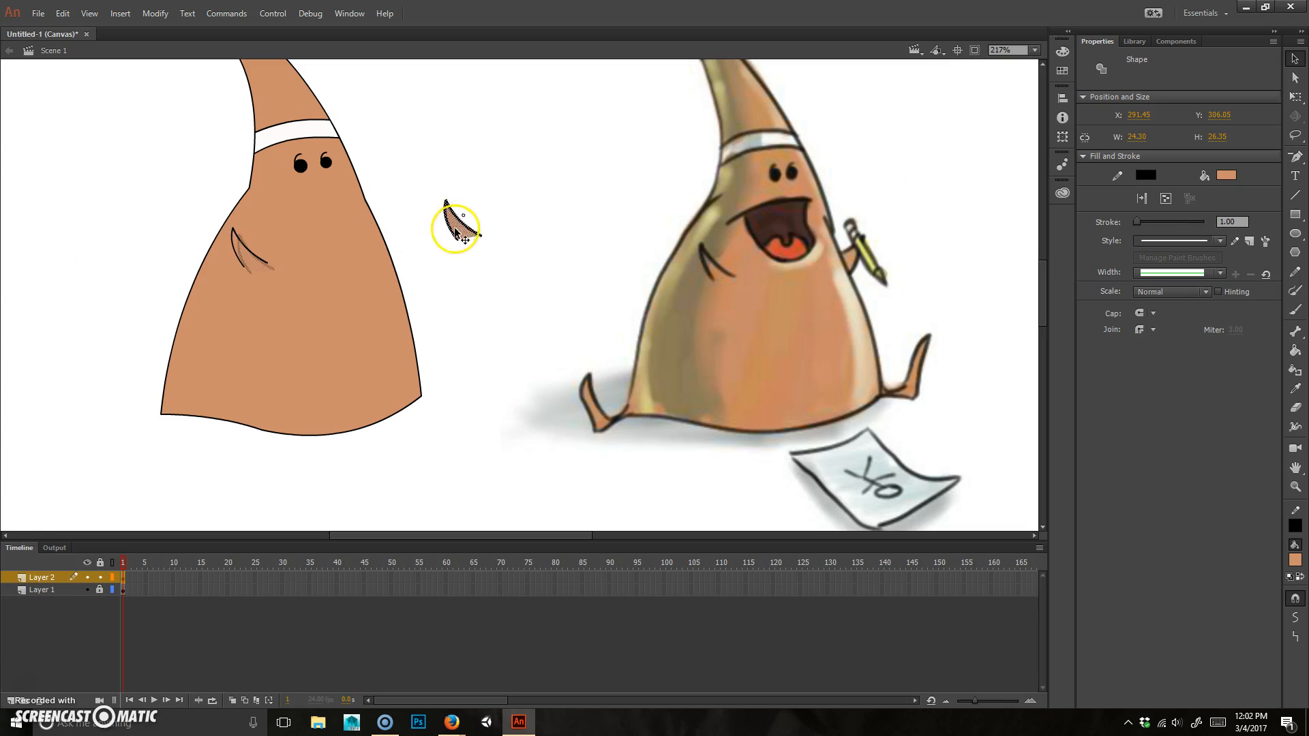
{"action": "left_click", "coordinate": [1290, 97]}
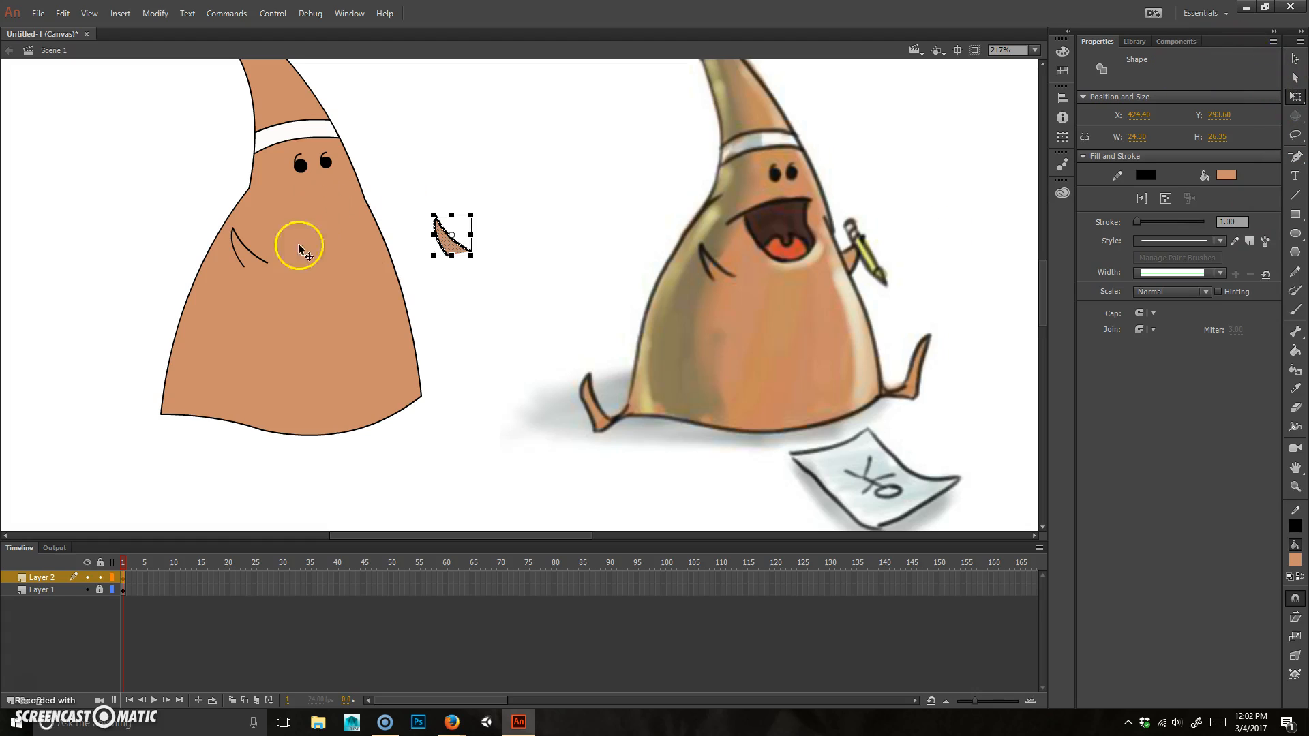
{"action": "left_click_drag", "start_coordinate": [434, 235], "coordinate": [470, 234]}
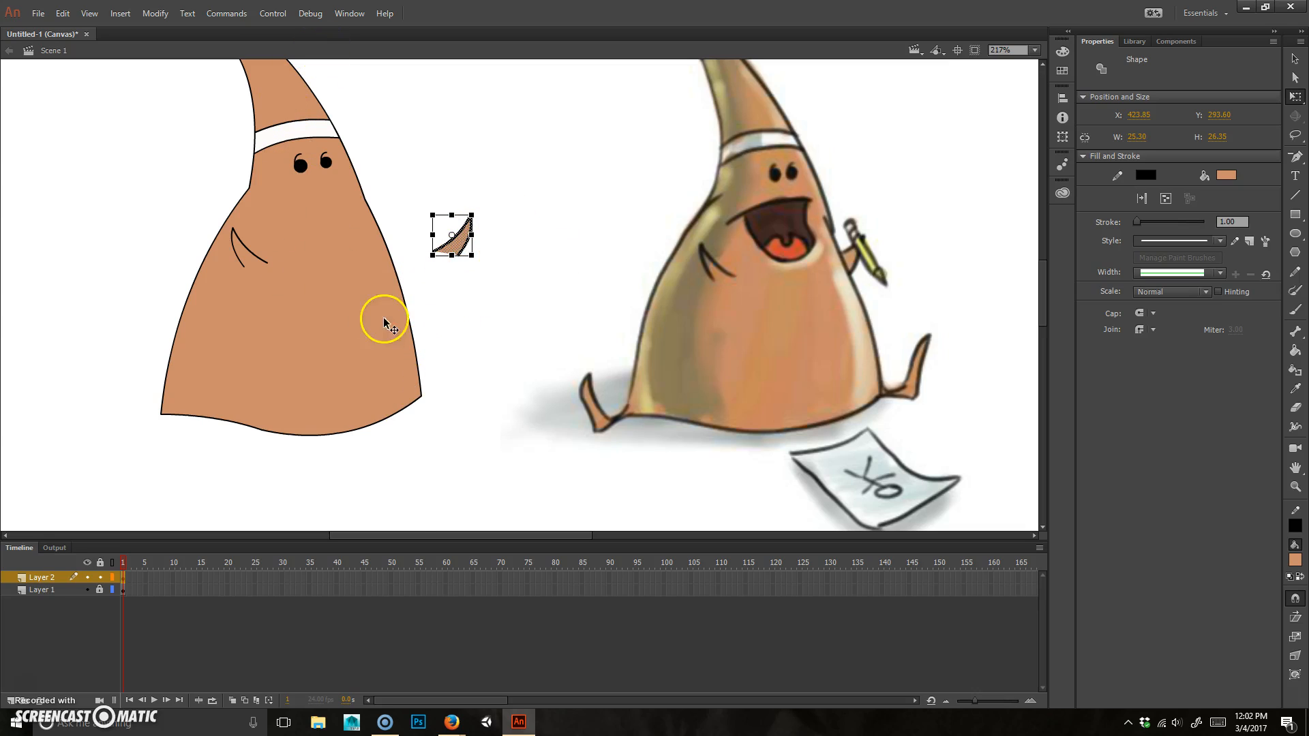
- Select the whole traced cone with its headband and tip, and position it over the mirrored arm so the arm sticks out on the right
{"action": "key", "text": "v"}
{"action": "double_click", "coordinate": [319, 317]}
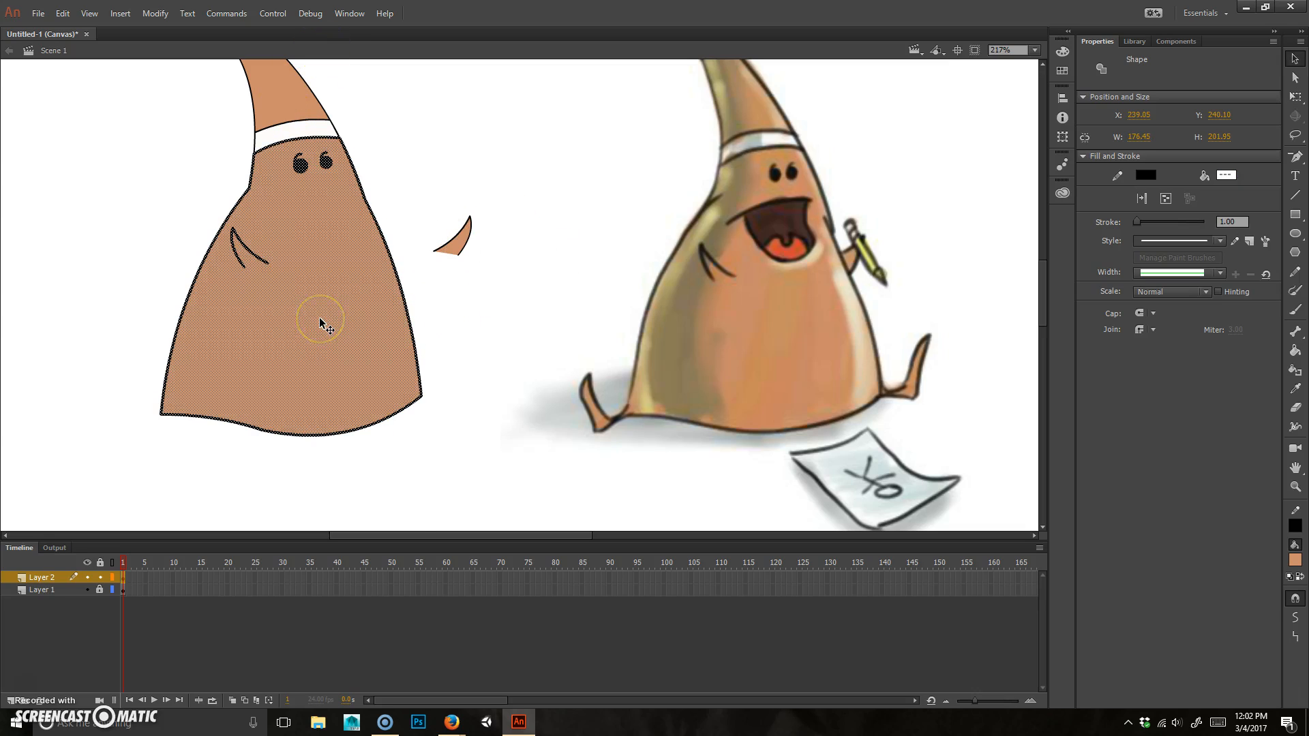
{"action": "scroll", "coordinate": [345, 371], "scroll_direction": "down", "scroll_amount": 5}
{"action": "scroll", "coordinate": [345, 370], "scroll_direction": "up", "scroll_amount": 5}
{"action": "scroll", "coordinate": [357, 375], "scroll_direction": "up", "scroll_amount": 5}
{"action": "scroll", "coordinate": [312, 366], "scroll_direction": "down", "scroll_amount": 5}
{"action": "left_click", "coordinate": [317, 137], "text": "shift"}
{"action": "left_click", "coordinate": [293, 96], "text": "shift"}
{"action": "left_click_drag", "start_coordinate": [310, 332], "coordinate": [380, 335]}
{"action": "left_click_drag", "start_coordinate": [416, 308], "coordinate": [324, 308]}
{"action": "left_click", "coordinate": [464, 193]}
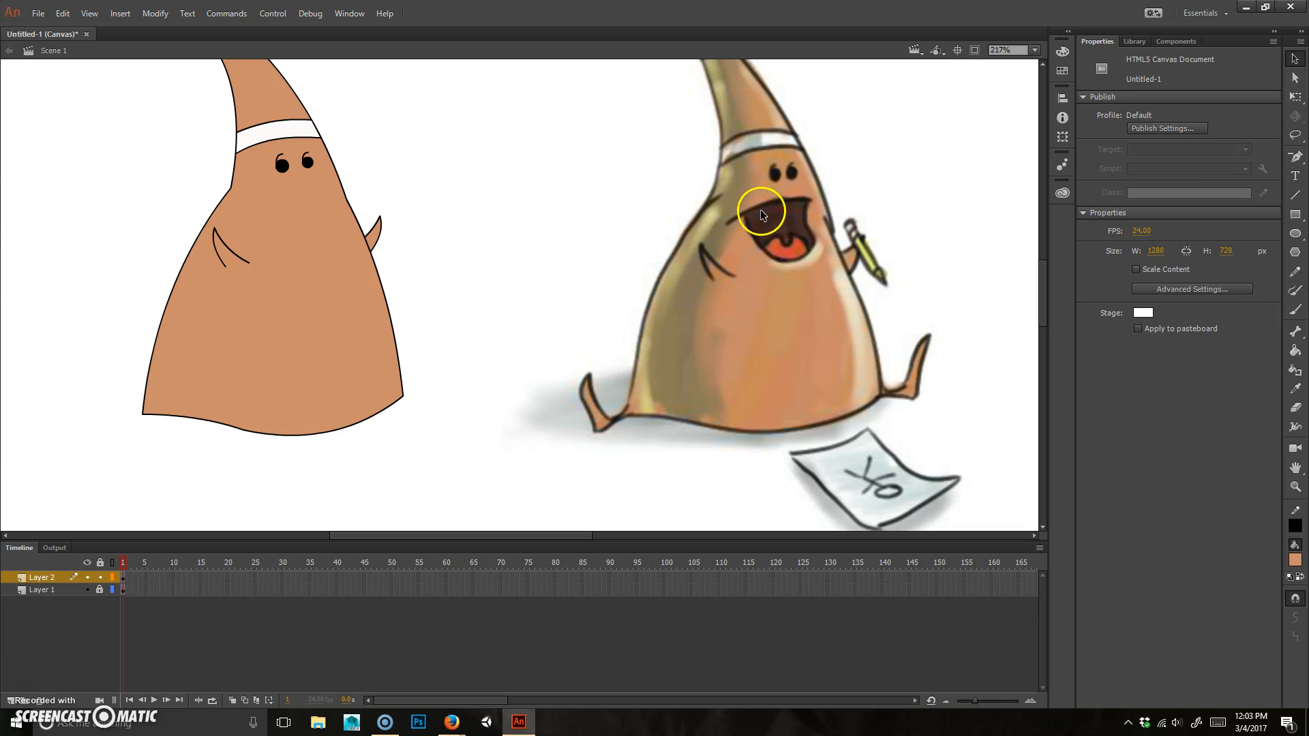
- Trace the inner edge of the reference character's left-hand leg with the Pen tool, from the body up to the foot's tip
{"action": "scroll", "coordinate": [804, 217], "scroll_direction": "up", "scroll_amount": 5}
{"action": "scroll", "coordinate": [804, 222], "scroll_direction": "down", "scroll_amount": 5}
{"action": "scroll", "coordinate": [800, 226], "scroll_direction": "up", "scroll_amount": 4}
{"action": "left_click_drag", "start_coordinate": [624, 448], "coordinate": [682, 317]}
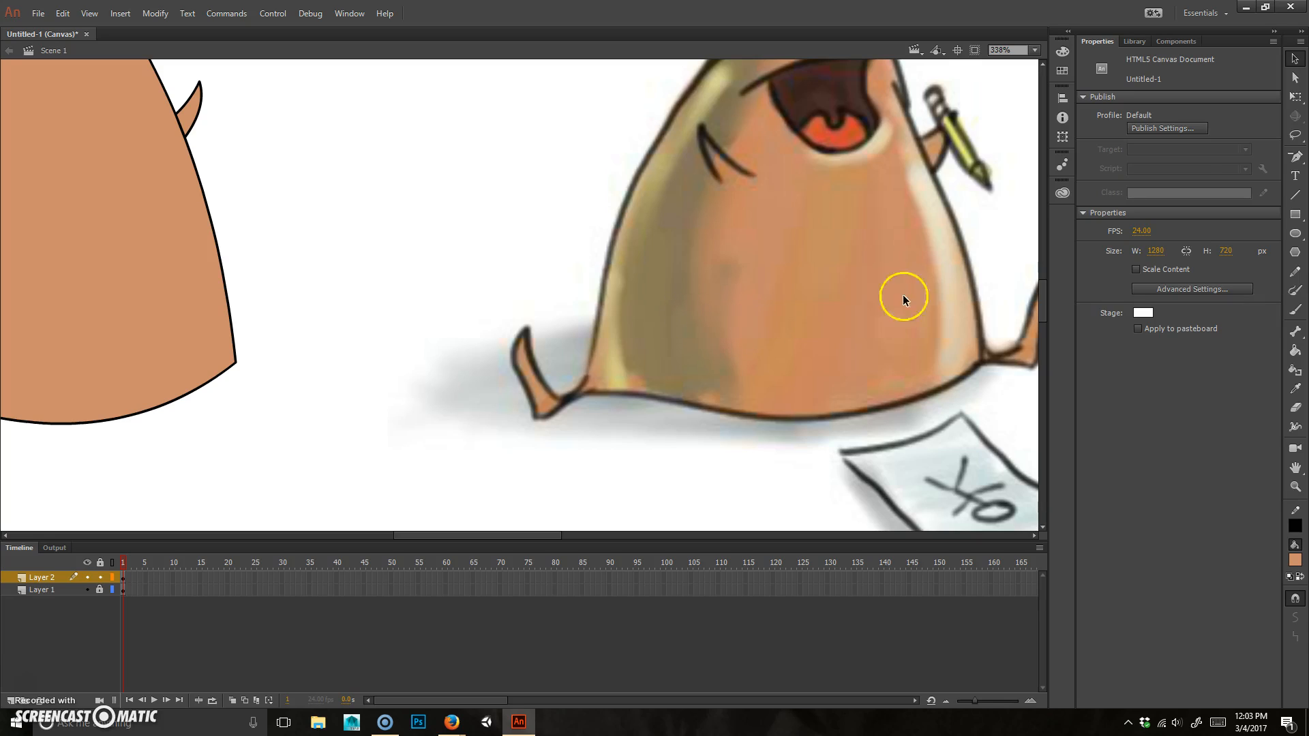
{"action": "left_click", "coordinate": [1292, 162]}
{"action": "left_click", "coordinate": [1225, 149]}
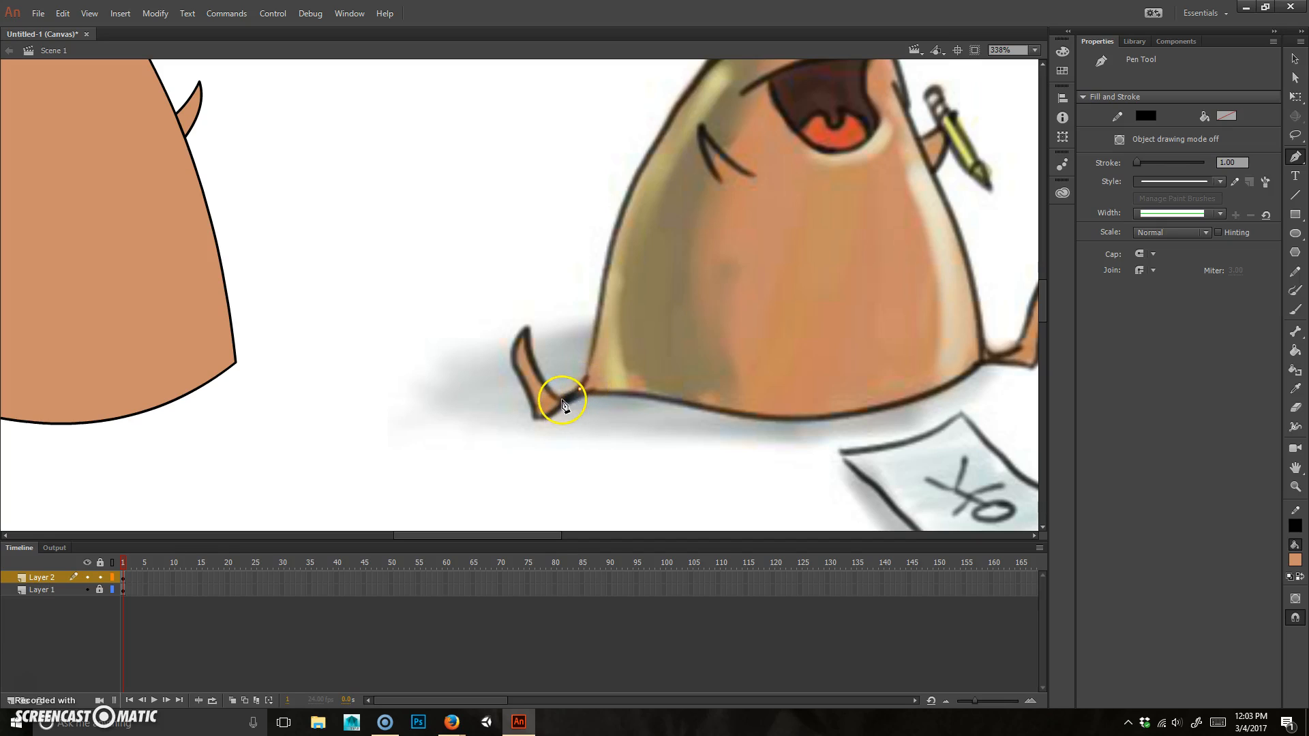
{"action": "mouse_move", "coordinate": [556, 399]}
{"action": "left_mouse_down"}
{"action": "mouse_move", "coordinate": [526, 384]}
{"action": "mouse_move", "coordinate": [551, 396]}
{"action": "mouse_move", "coordinate": [432, 278]}
{"action": "mouse_move", "coordinate": [546, 391]}
{"action": "left_mouse_up"}
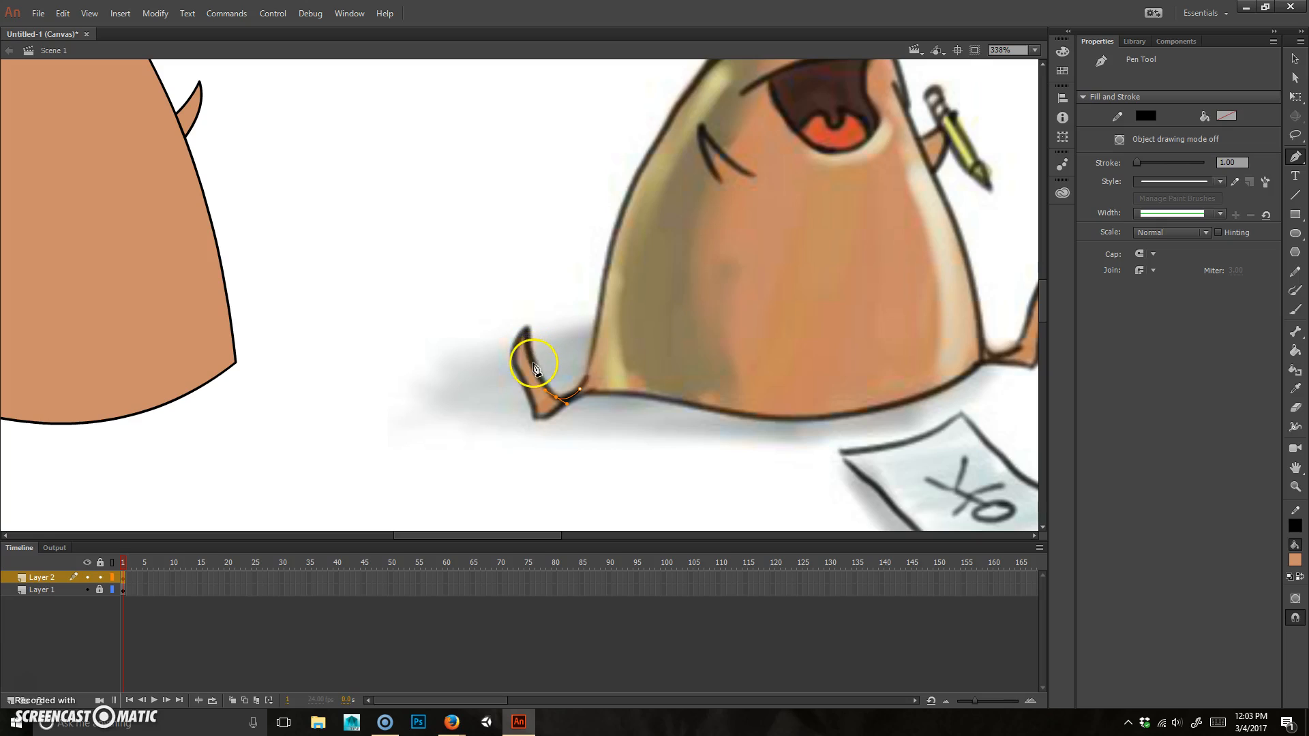
{"action": "left_click", "coordinate": [527, 345]}
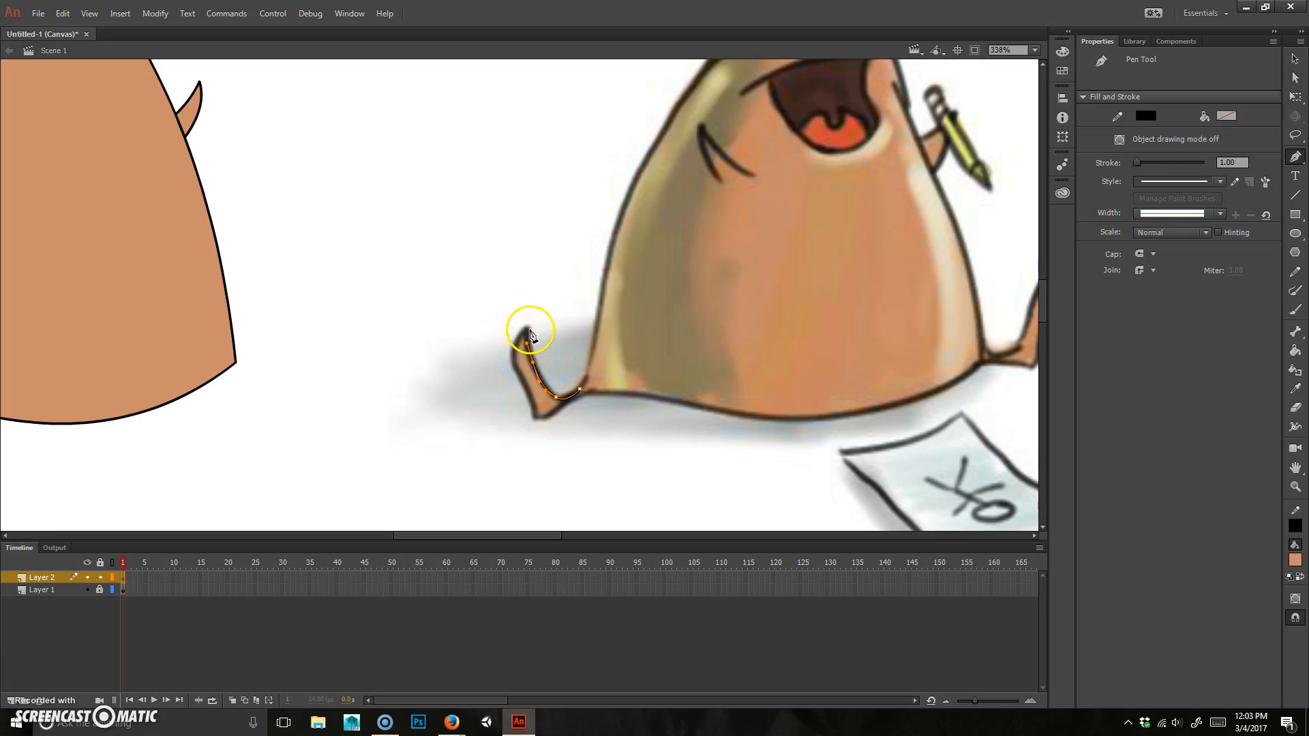
{"action": "left_click", "coordinate": [528, 327]}
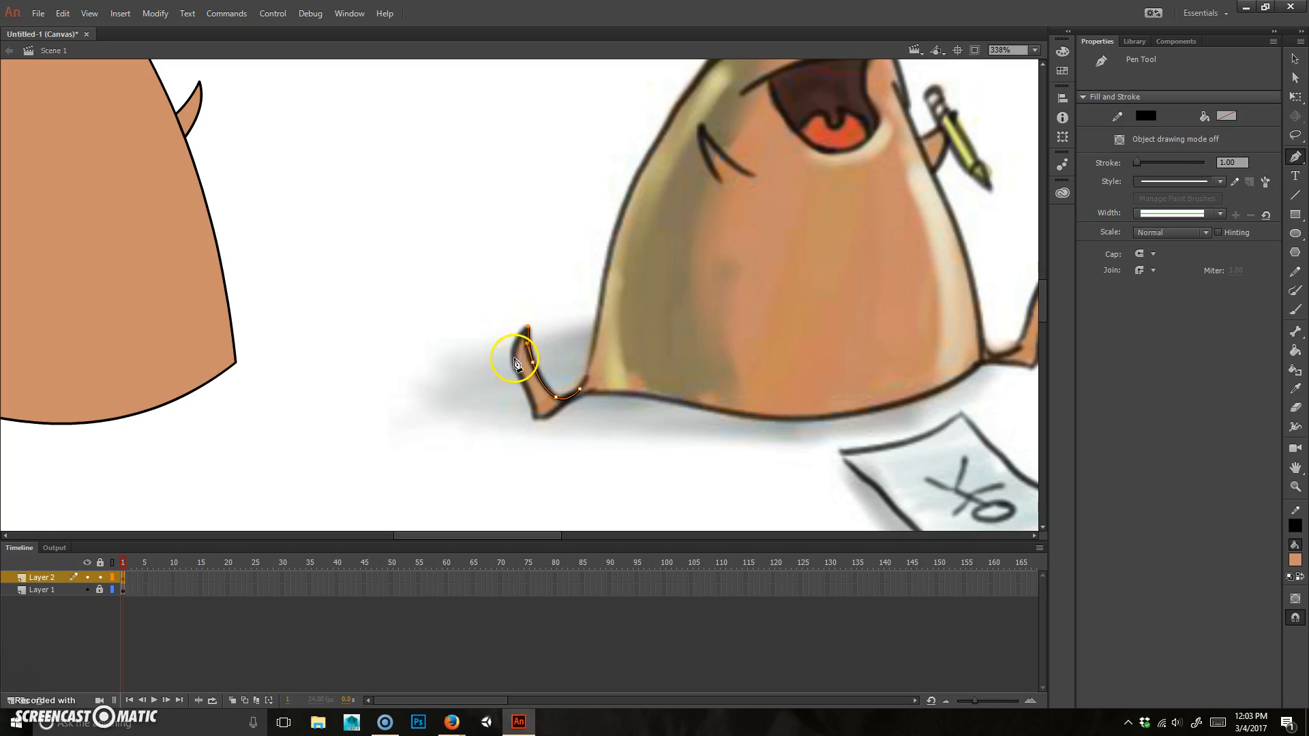
- Continue the leg's path down its outer edge, around the heel and back to the starting point, closing the outline
{"action": "left_click", "coordinate": [512, 355]}
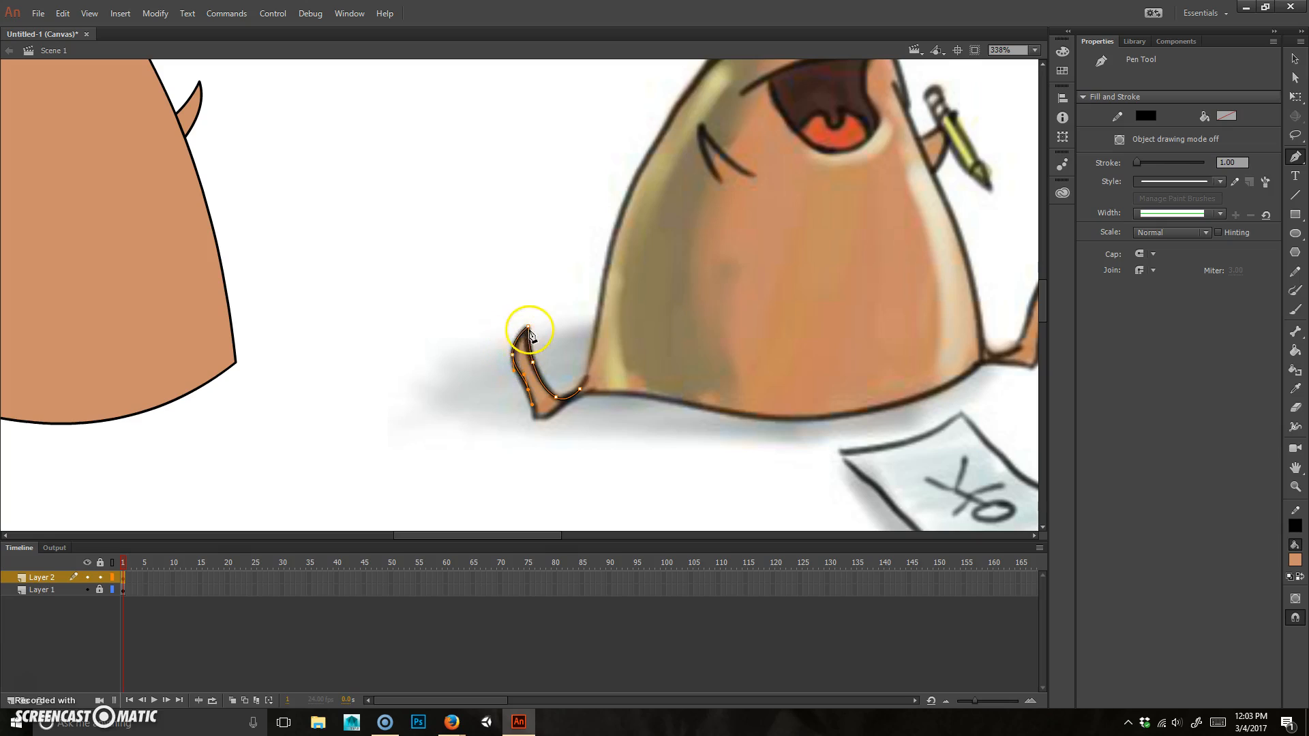
{"action": "left_click", "coordinate": [534, 418]}
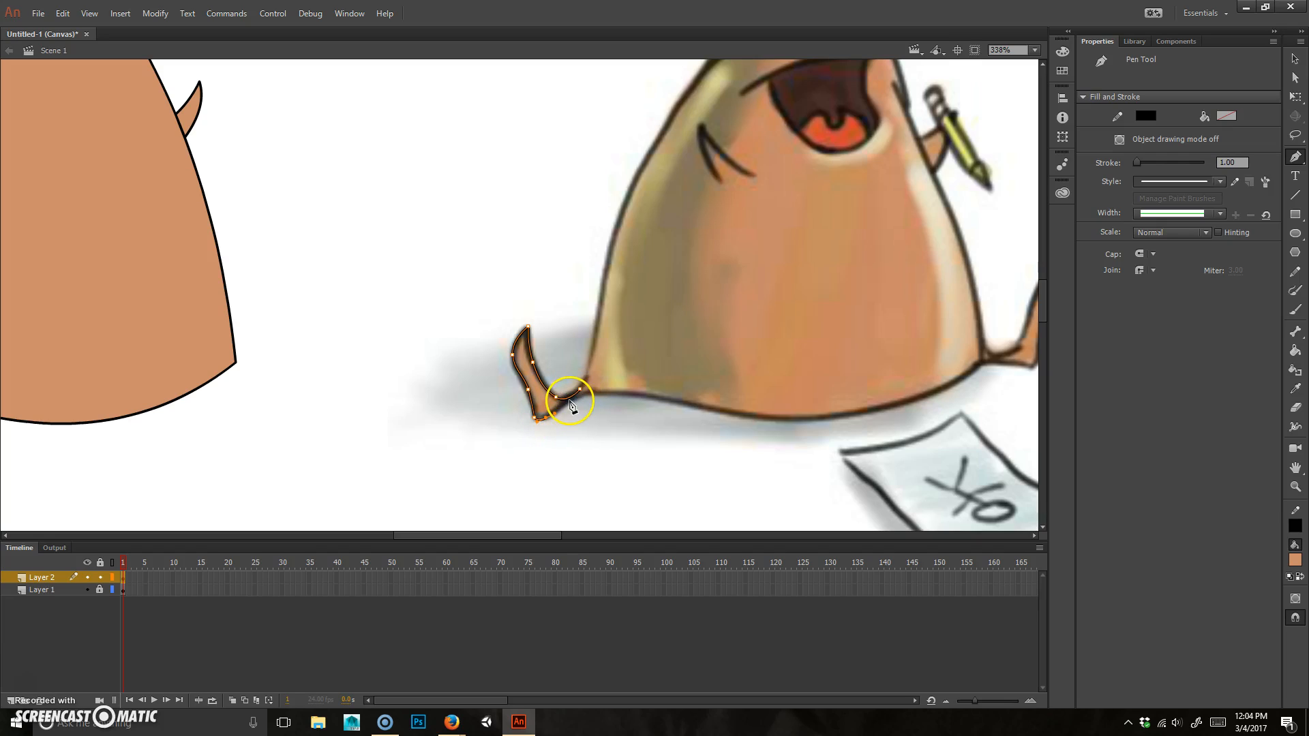
{"action": "left_click", "coordinate": [569, 402]}
{"action": "left_click", "coordinate": [580, 391]}
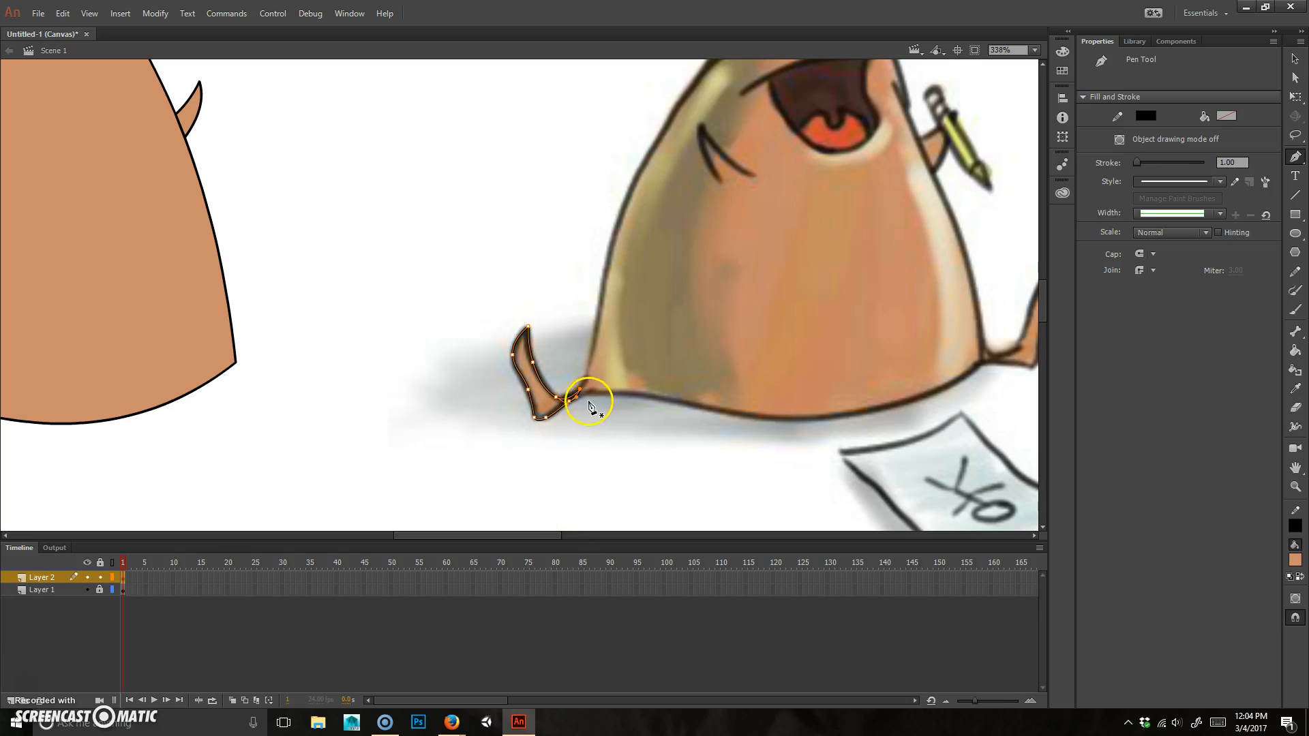
- Convert the rounded anchor point at the leg's body end into a sharp corner and adjust its position
{"action": "left_click", "coordinate": [1297, 78]}
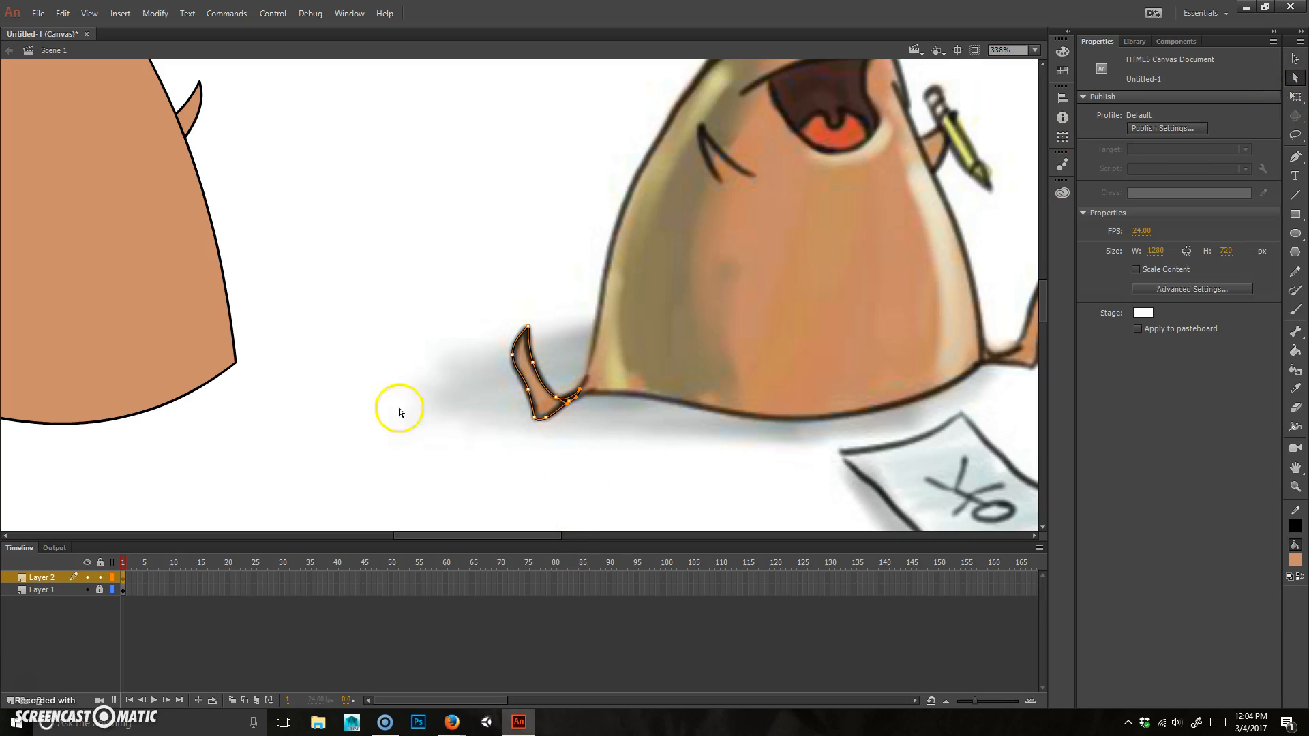
{"action": "left_click", "coordinate": [568, 401]}
{"action": "left_click_drag", "start_coordinate": [579, 401], "coordinate": [611, 357]}
{"action": "scroll", "coordinate": [573, 404], "scroll_direction": "up", "scroll_amount": 7}
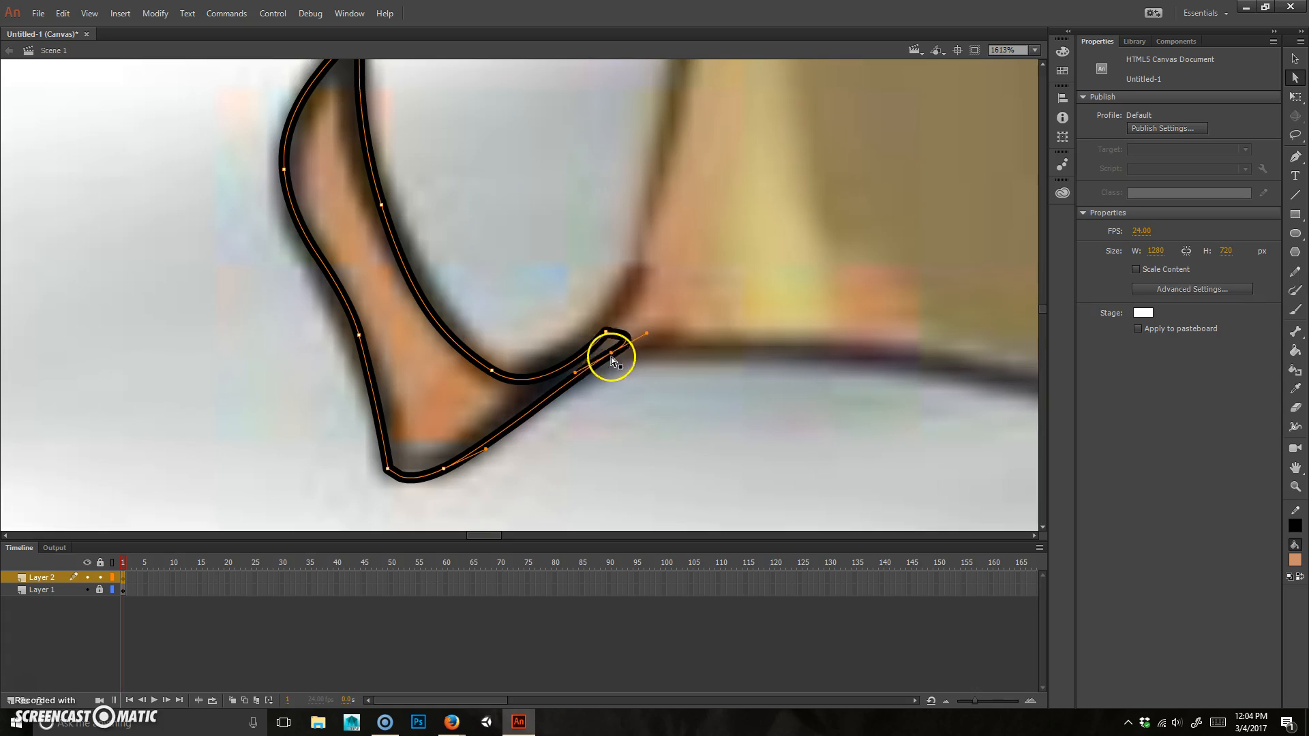
{"action": "left_click", "coordinate": [1295, 158]}
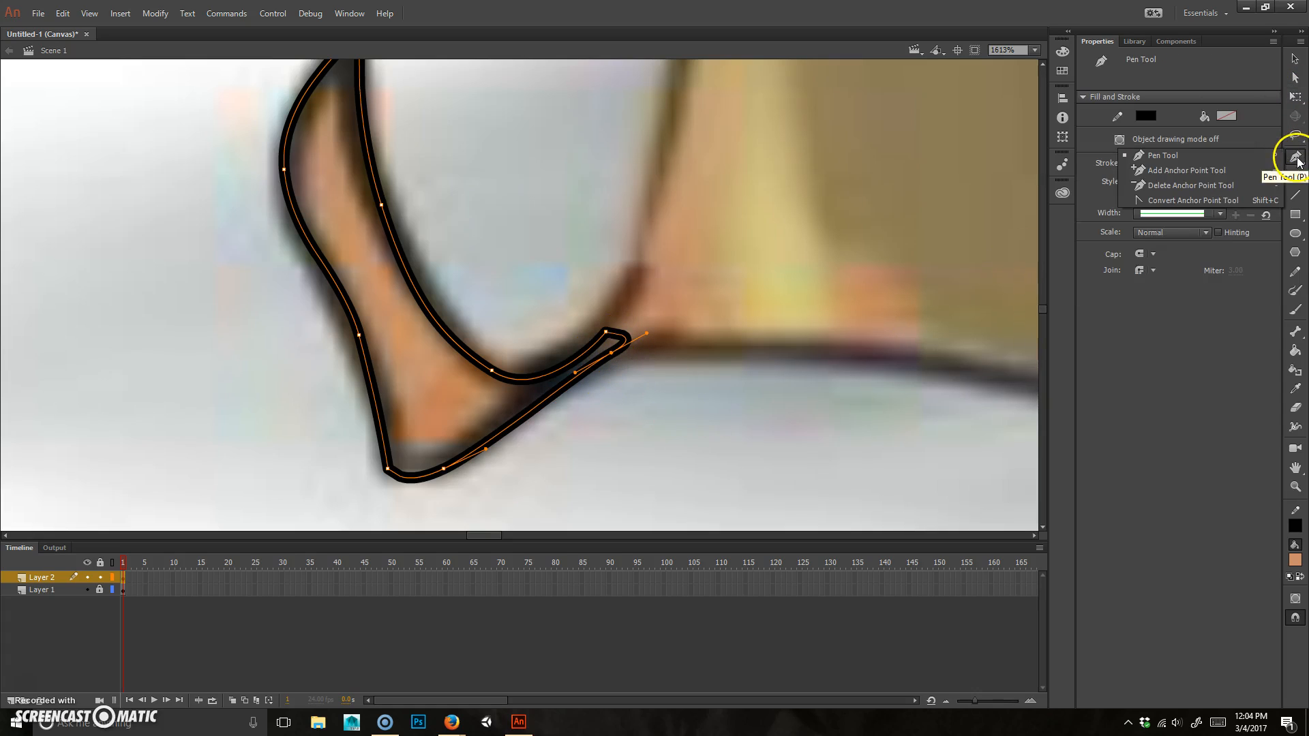
{"action": "left_click", "coordinate": [1177, 199]}
{"action": "left_click", "coordinate": [612, 354]}
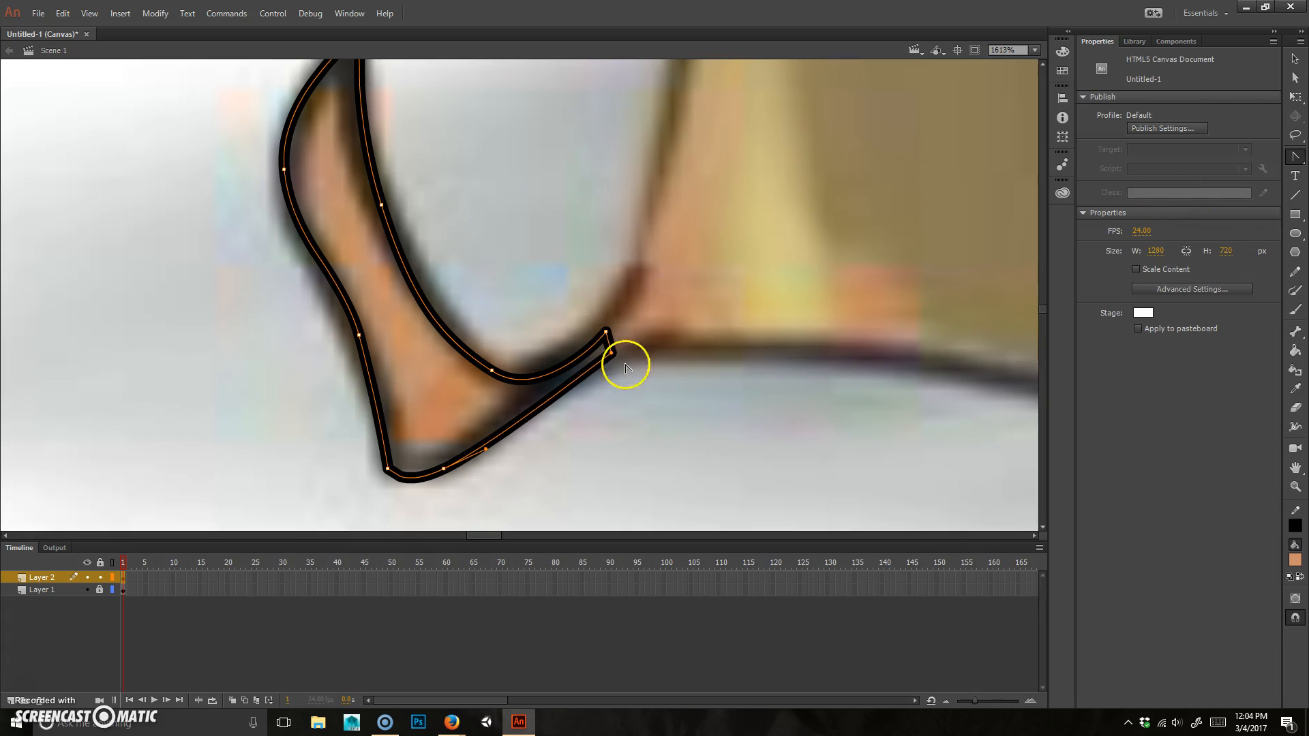
{"action": "left_click", "coordinate": [1295, 77]}
{"action": "left_click_drag", "start_coordinate": [612, 355], "coordinate": [612, 349]}
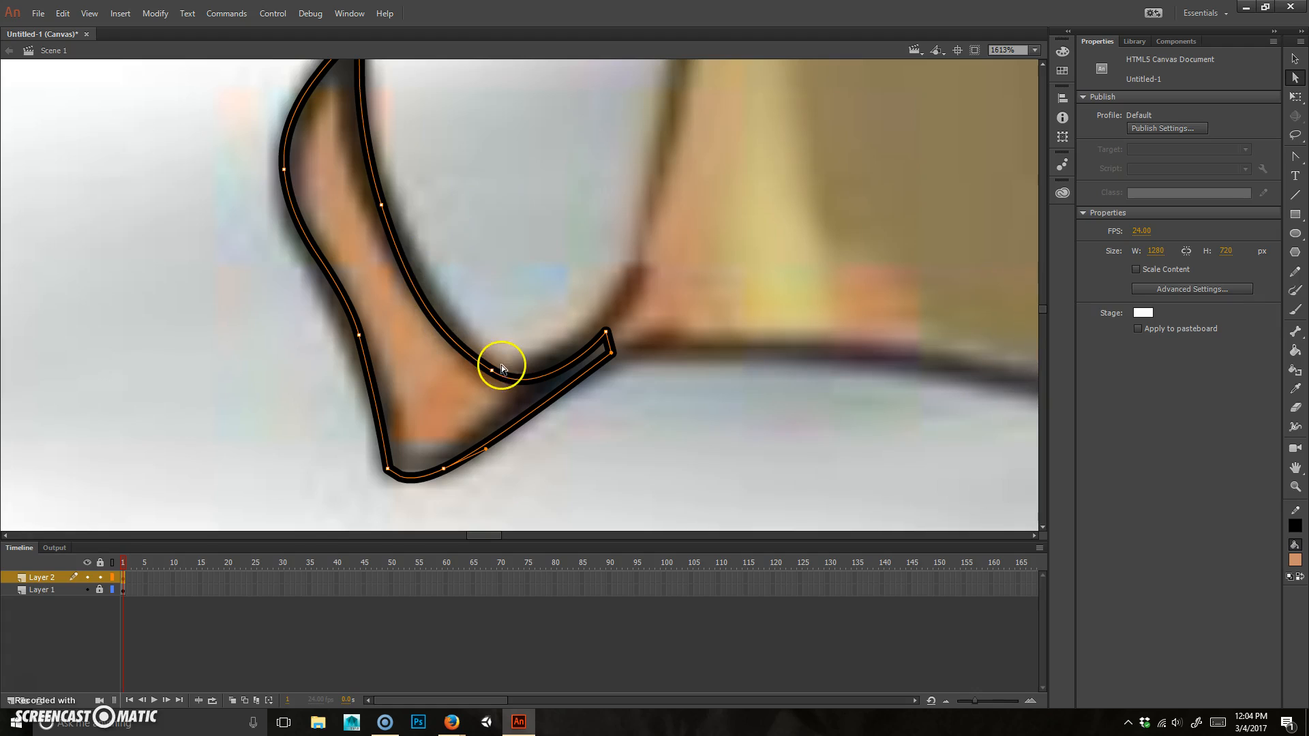
- Fill the closed leg outline with the cone's orange using the Paint Bucket tool
{"action": "left_click", "coordinate": [1295, 58]}
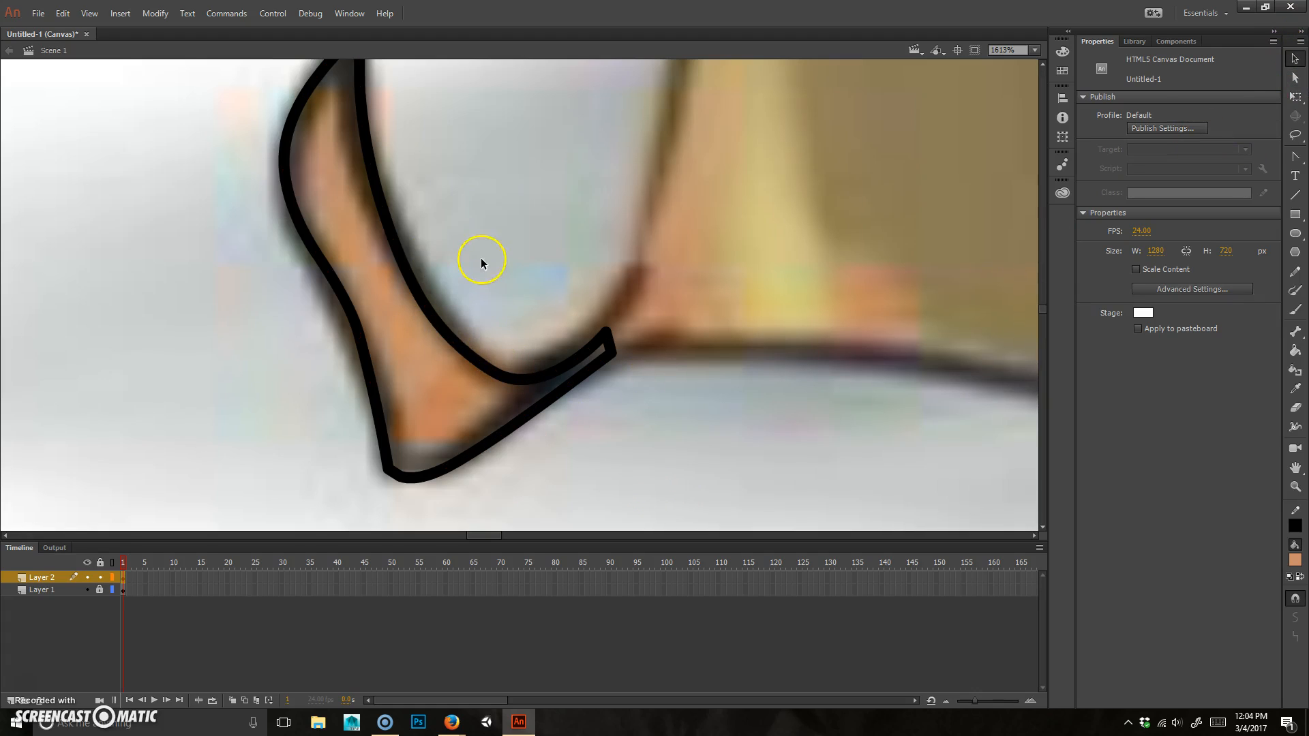
{"action": "left_click", "coordinate": [473, 357]}
{"action": "double_click", "coordinate": [506, 379]}
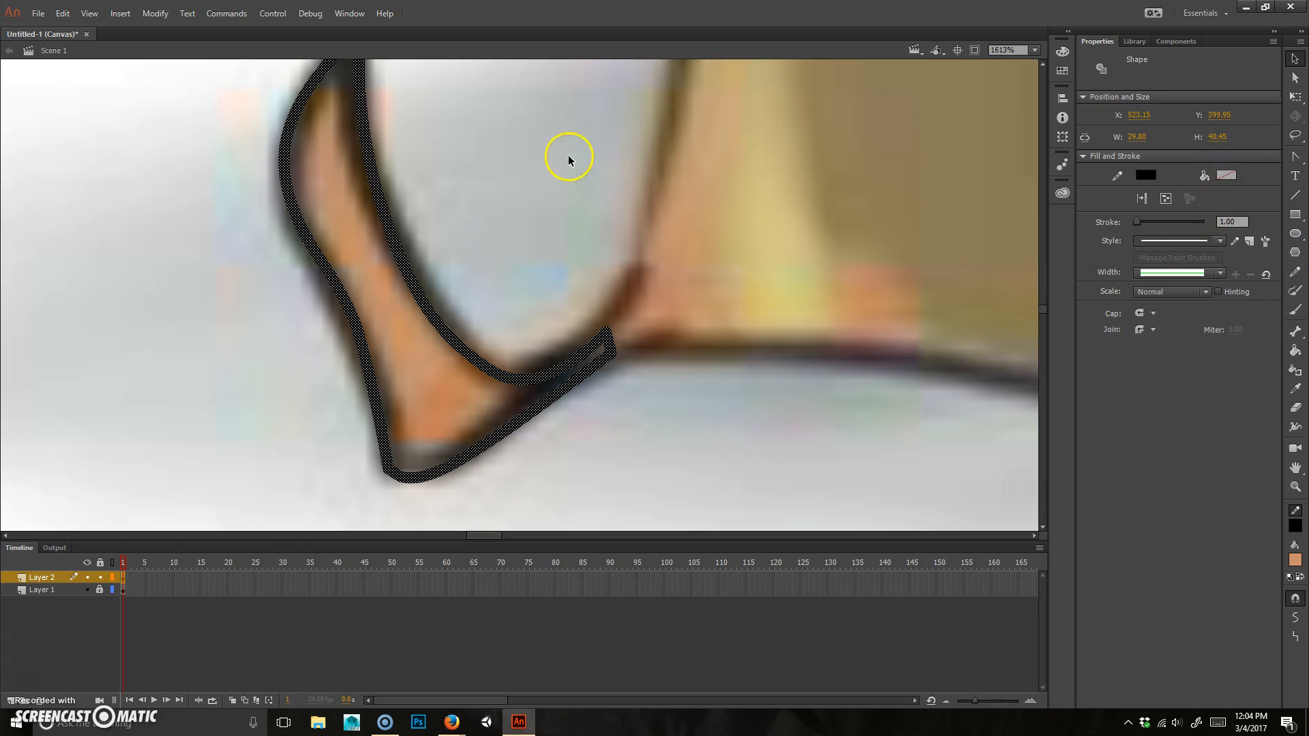
{"action": "left_click", "coordinate": [545, 171]}
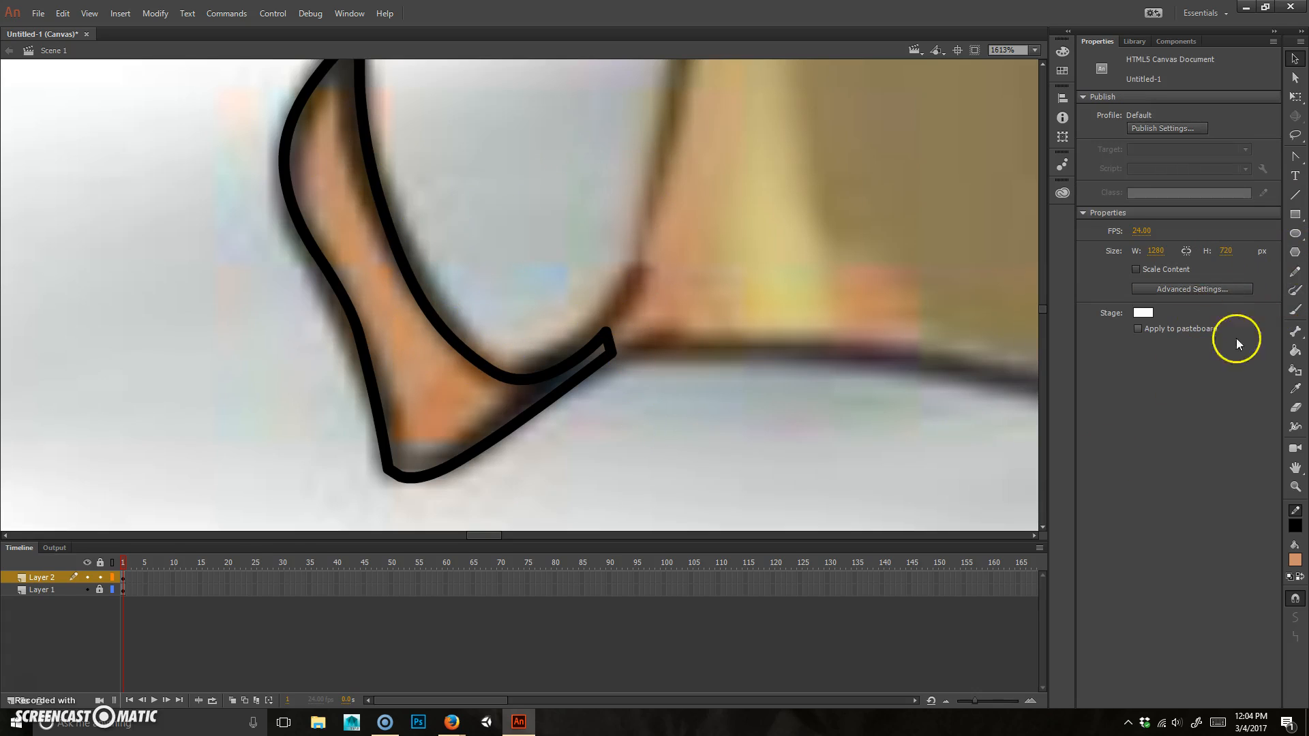
{"action": "left_click", "coordinate": [1298, 353]}
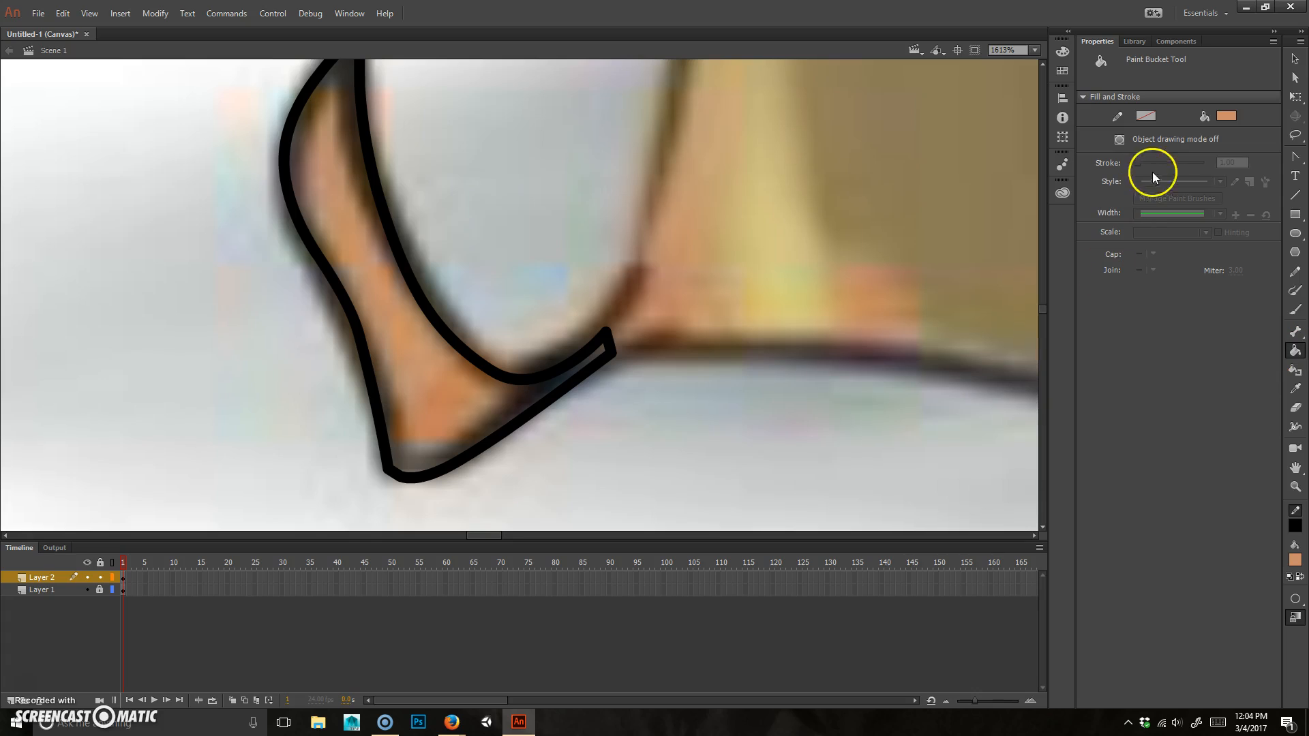
{"action": "left_click", "coordinate": [521, 383]}
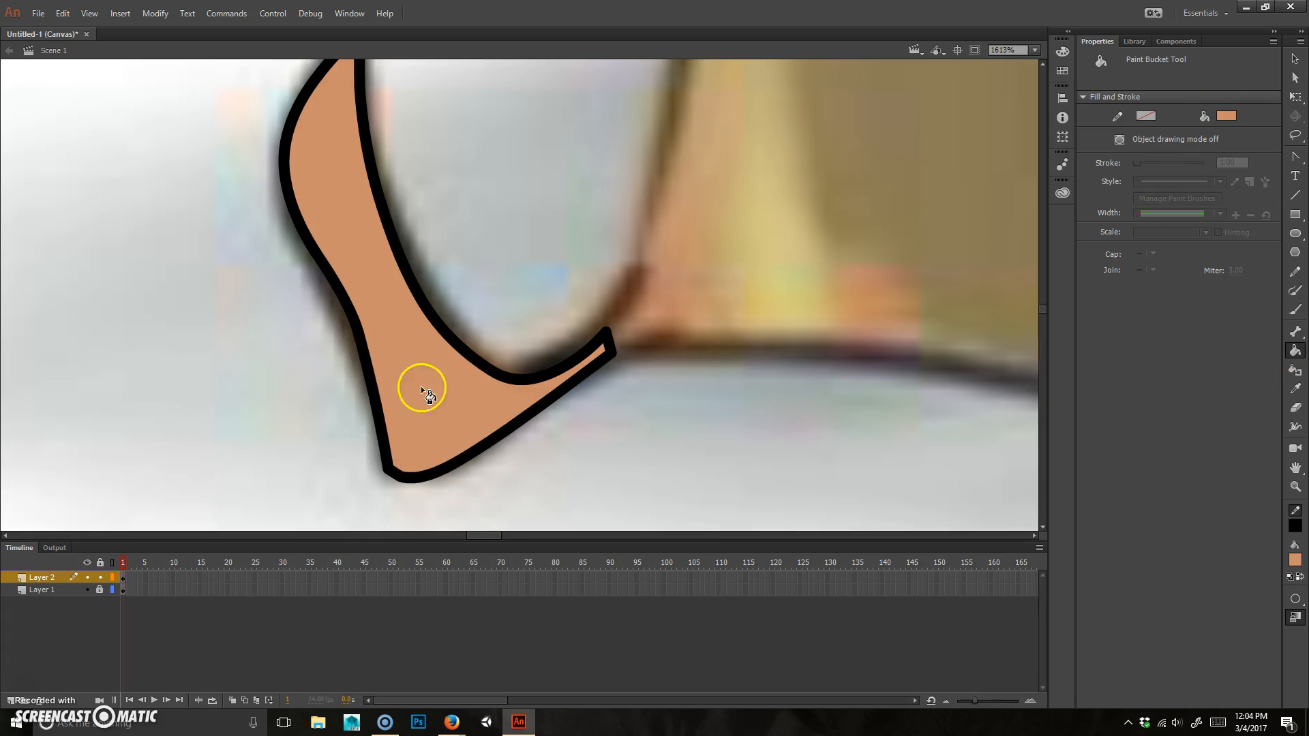
- Move the leg off the reference to the lower left of the traced cone, and place a horizontally flipped copy between the two characters
{"action": "scroll", "coordinate": [469, 351], "scroll_direction": "down", "scroll_amount": 3}
{"action": "scroll", "coordinate": [481, 351], "scroll_direction": "up", "scroll_amount": 4}
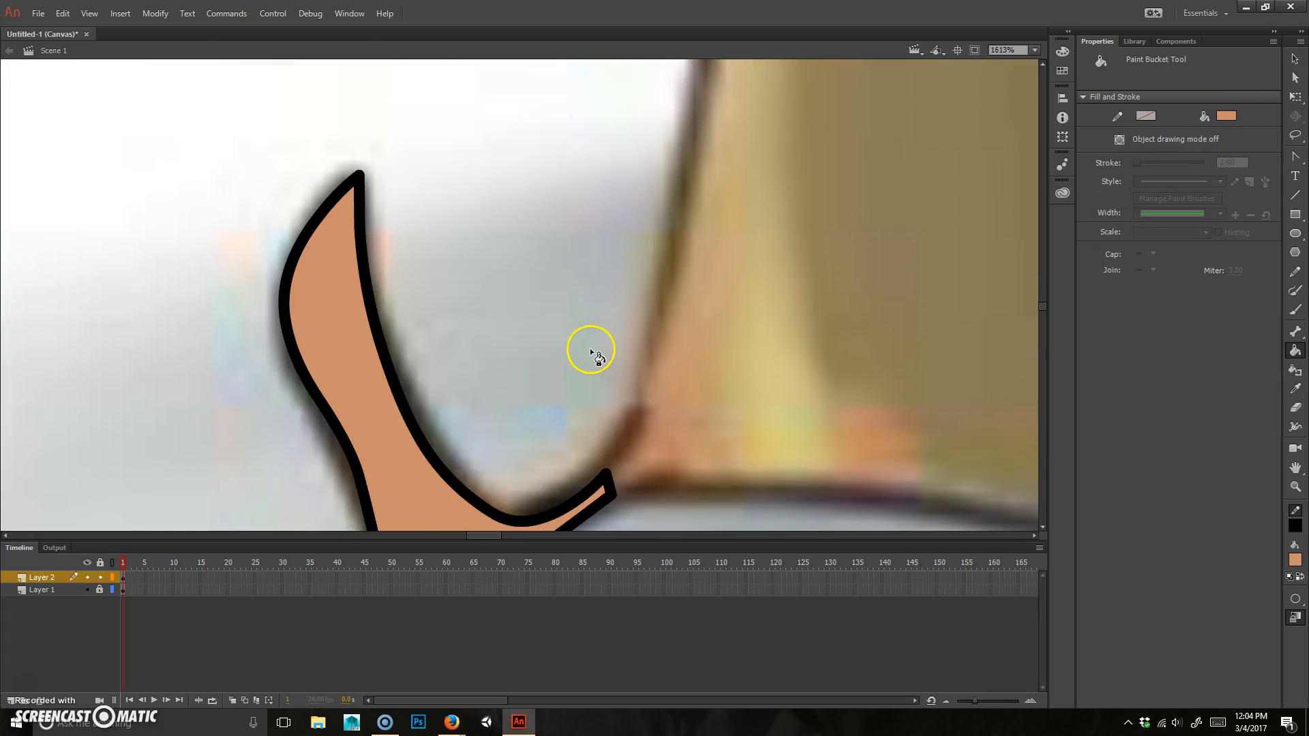
{"action": "scroll", "coordinate": [592, 349], "scroll_direction": "down", "scroll_amount": 2}
{"action": "scroll", "coordinate": [593, 348], "scroll_direction": "down", "scroll_amount": 5}
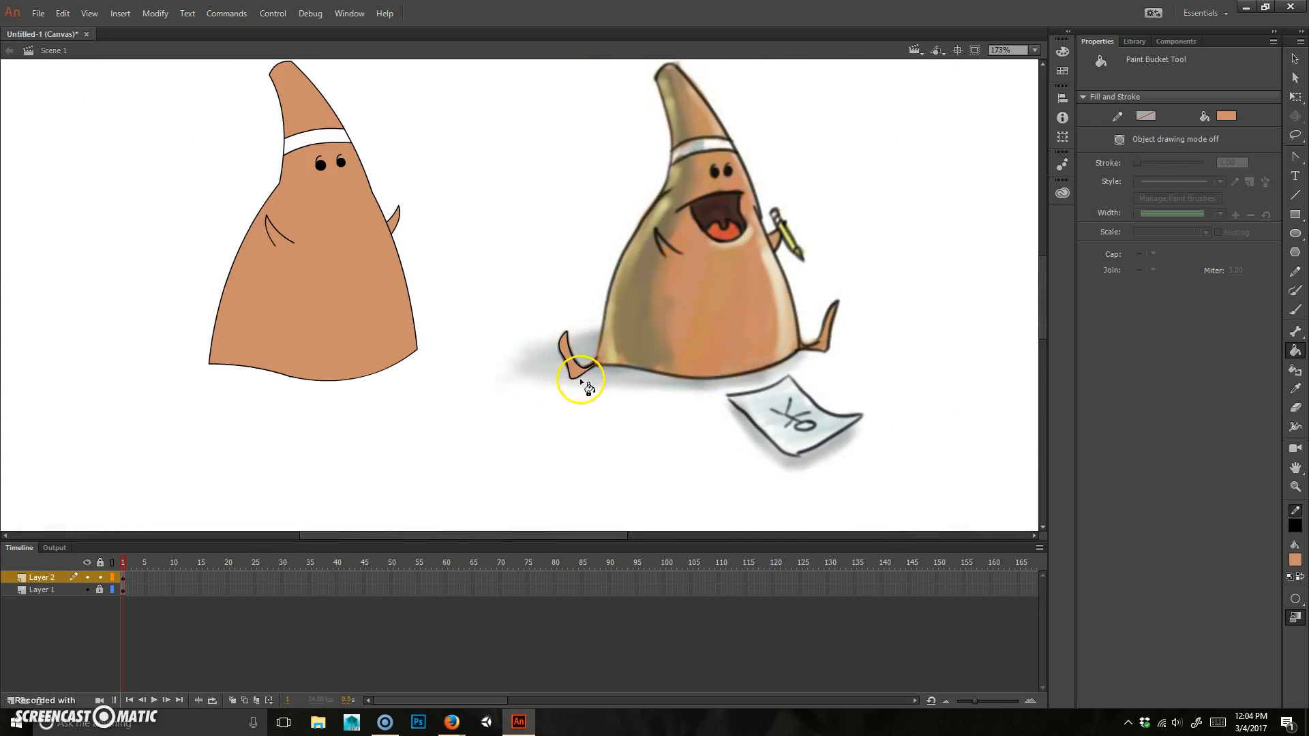
{"action": "key", "text": "v"}
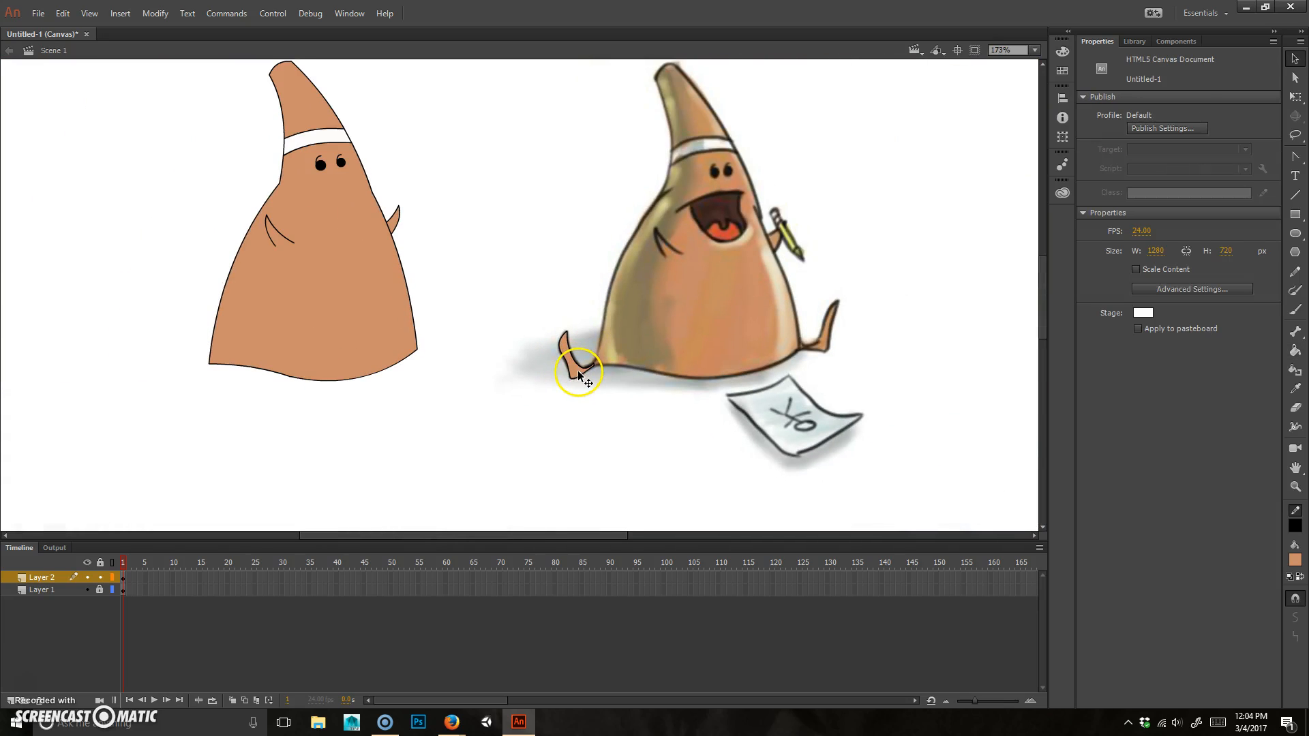
{"action": "left_click_drag", "start_coordinate": [578, 371], "coordinate": [500, 364]}
{"action": "left_click", "coordinate": [1295, 96]}
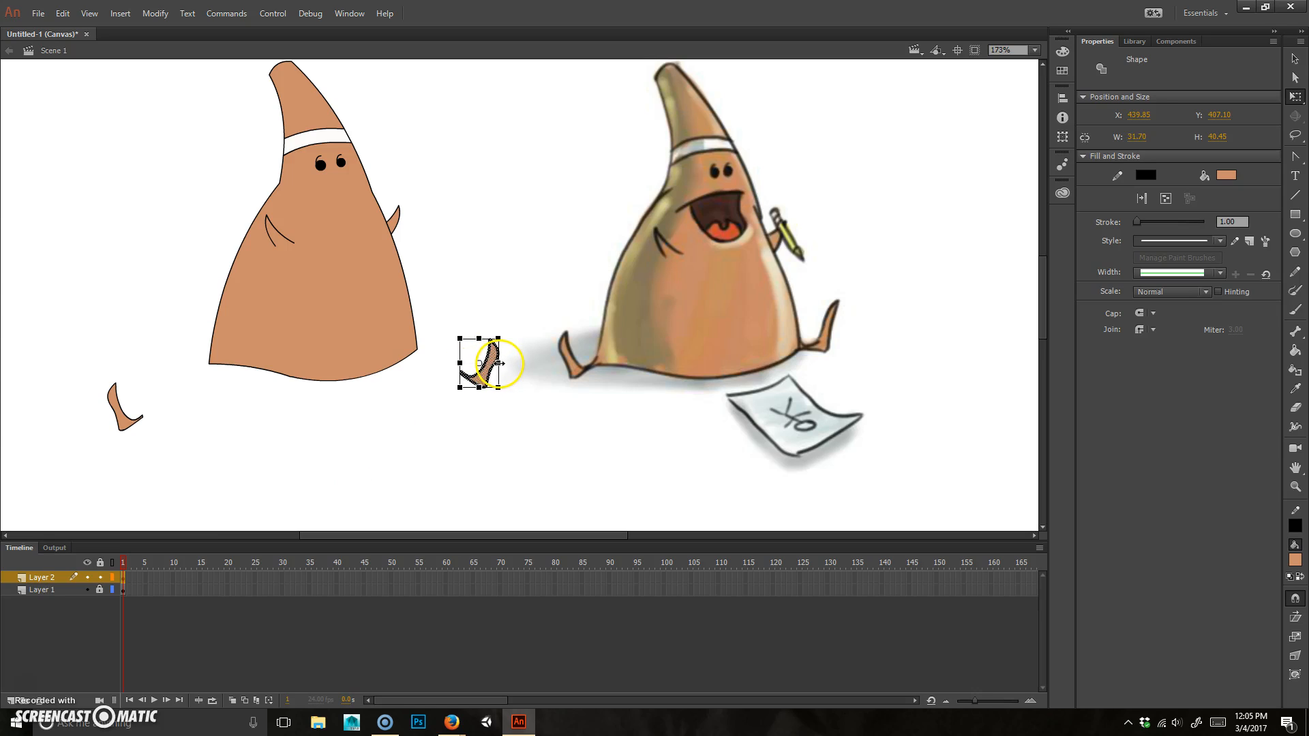
{"action": "left_click", "coordinate": [226, 444]}
{"action": "key", "text": "v"}
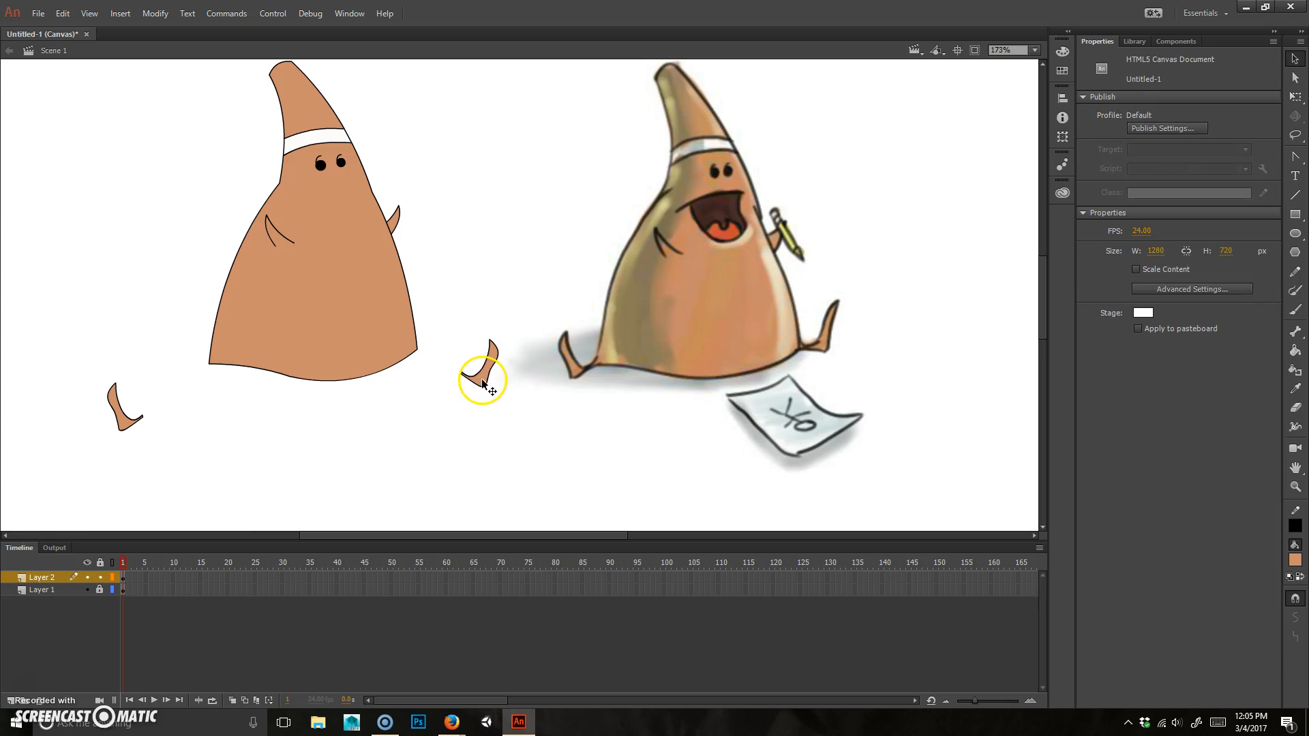
- Attach the mirrored leg to the traced cone's lower right corner and rotate it counterclockwise so the foot stands upright
{"action": "left_click_drag", "start_coordinate": [482, 384], "coordinate": [431, 355]}
{"action": "left_click", "coordinate": [1295, 97]}
{"action": "left_click_drag", "start_coordinate": [452, 301], "coordinate": [461, 269]}
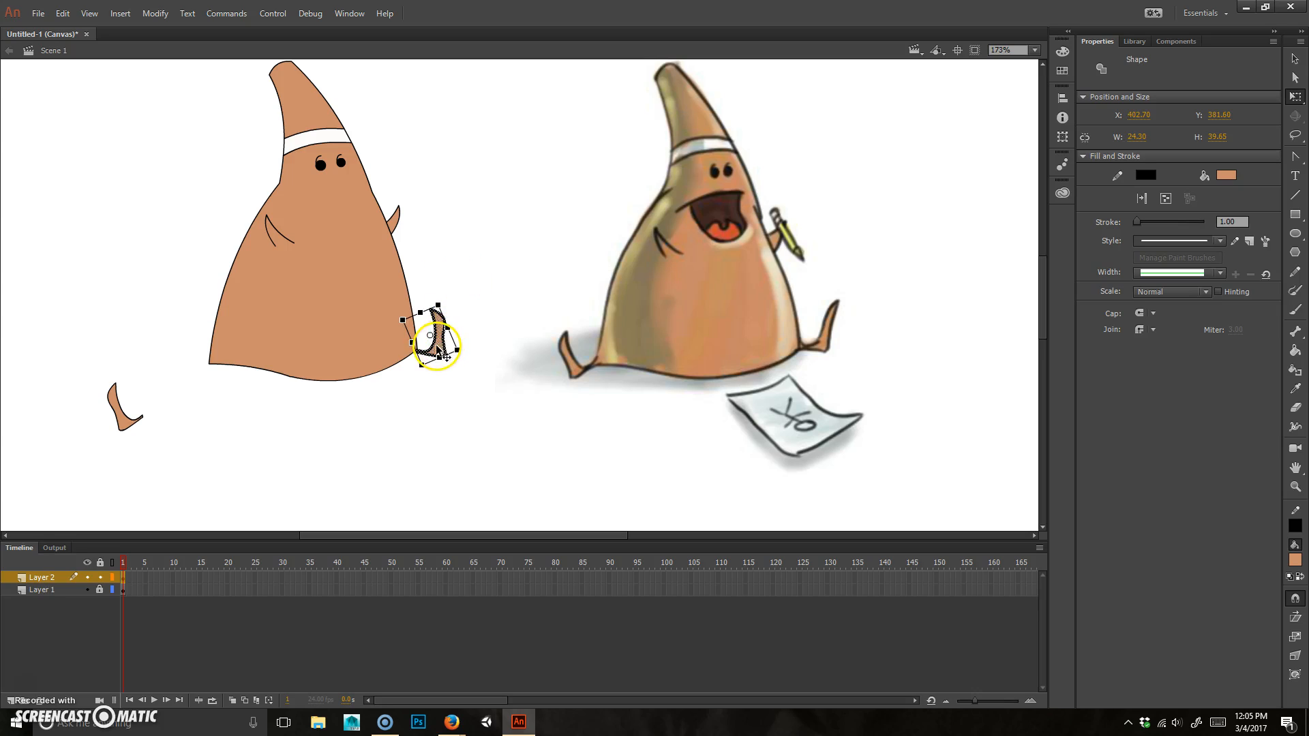
{"action": "left_click_drag", "start_coordinate": [438, 346], "coordinate": [440, 349]}
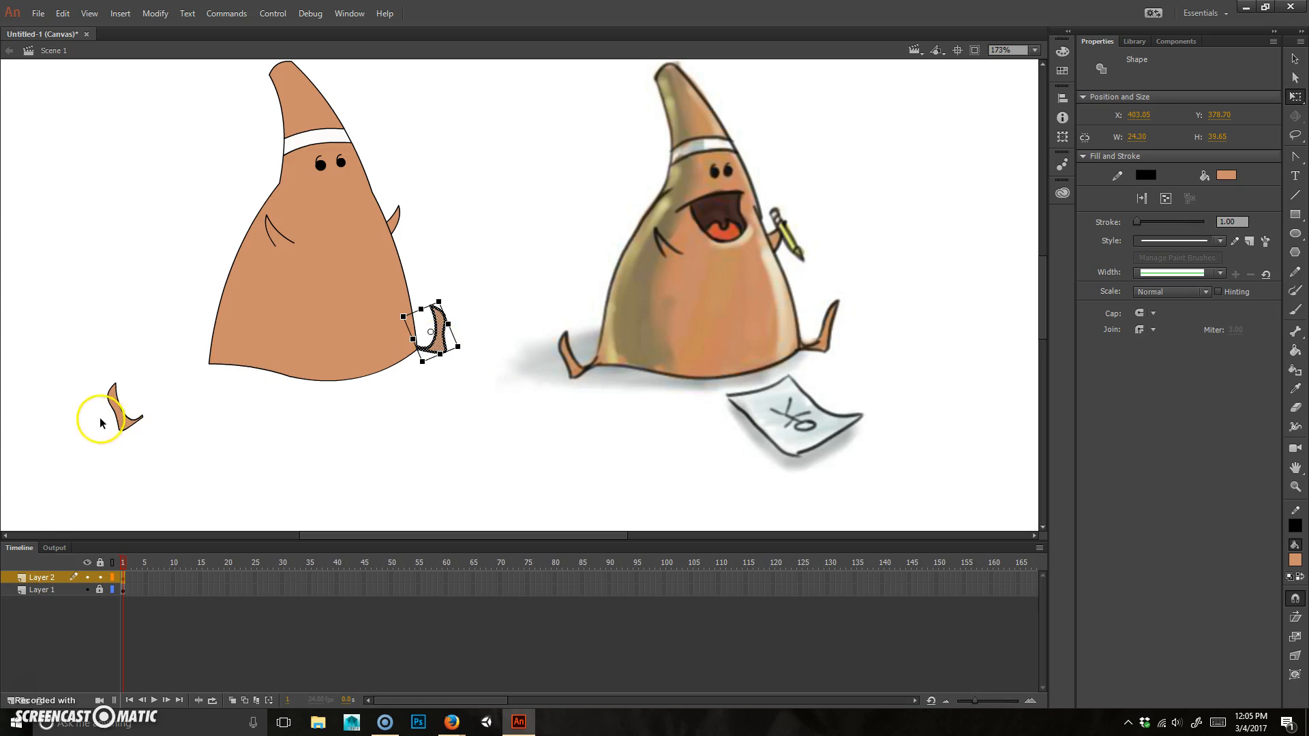
- Attach the original leg to the traced cone's lower left corner
{"action": "left_click", "coordinate": [120, 409]}
{"action": "key", "text": "v"}
{"action": "left_click_drag", "start_coordinate": [128, 422], "coordinate": [195, 371]}
{"action": "left_click", "coordinate": [289, 405]}
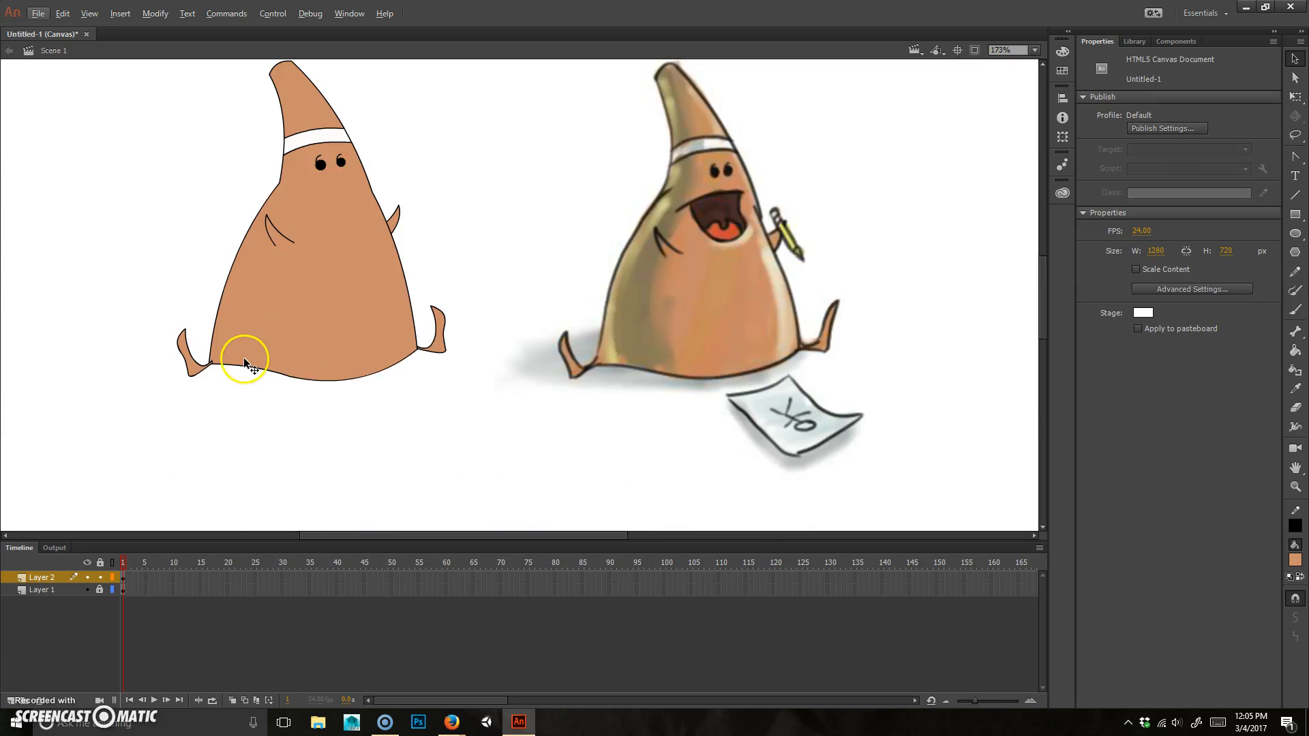
{"action": "scroll", "coordinate": [243, 357], "scroll_direction": "up", "scroll_amount": 5}
{"action": "scroll", "coordinate": [237, 353], "scroll_direction": "up", "scroll_amount": 3}
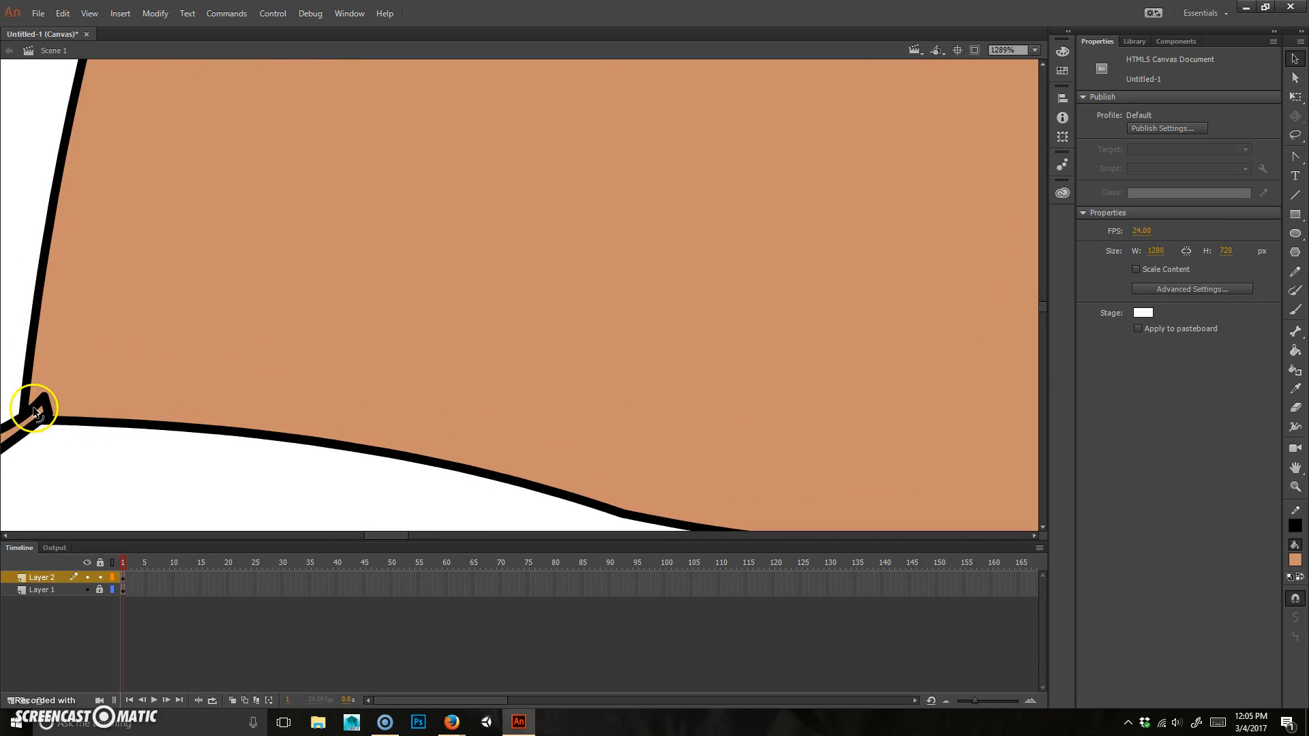
- Delete the stray line segments where the leg joins the traced cone's lower left corner
{"action": "left_click", "coordinate": [173, 371]}
{"action": "key", "text": "Delete"}
{"action": "left_click", "coordinate": [47, 406]}
{"action": "key", "text": "Delete"}
{"action": "left_click", "coordinate": [49, 411]}
{"action": "key", "text": "Delete"}
{"action": "left_click_drag", "start_coordinate": [22, 416], "coordinate": [27, 409]}
- Extend the upper line of the leg at the cone's lower right corner past the cone's outline into the body
{"action": "scroll", "coordinate": [663, 341], "scroll_direction": "down", "scroll_amount": 3}
{"action": "scroll", "coordinate": [802, 361], "scroll_direction": "up", "scroll_amount": 3}
{"action": "left_click_drag", "start_coordinate": [851, 383], "coordinate": [288, 327]}
{"action": "left_click_drag", "start_coordinate": [894, 317], "coordinate": [551, 406]}
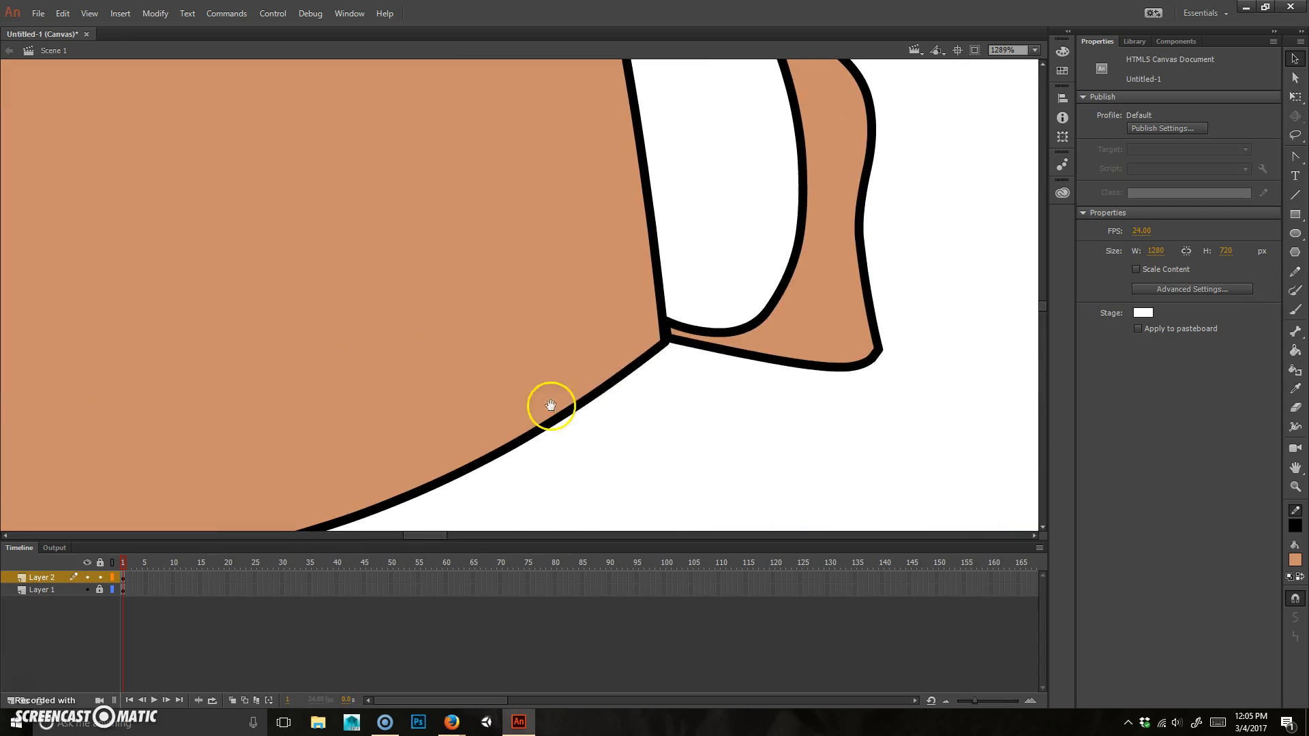
{"action": "left_click", "coordinate": [667, 331]}
{"action": "left_click", "coordinate": [662, 328]}
{"action": "left_click", "coordinate": [674, 356]}
{"action": "left_click", "coordinate": [667, 340]}
{"action": "left_click", "coordinate": [679, 319]}
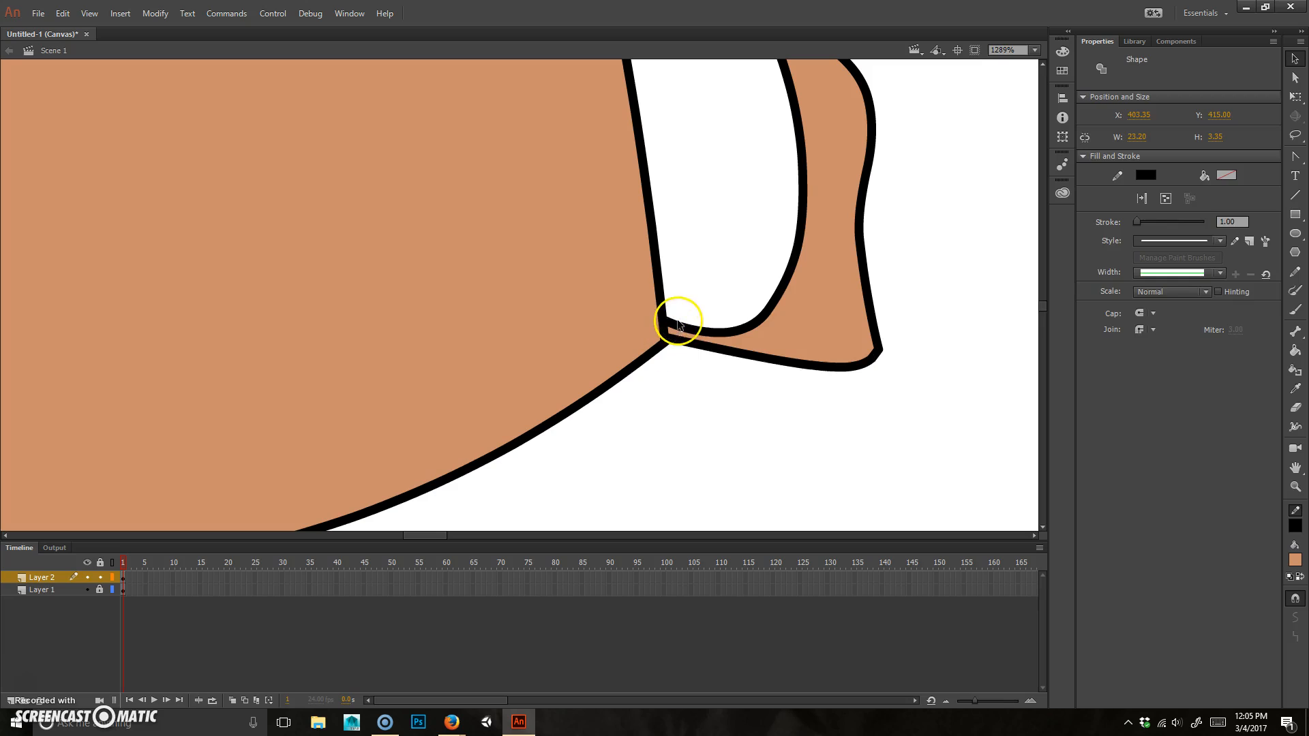
{"action": "left_click", "coordinate": [681, 329]}
{"action": "left_click", "coordinate": [673, 307]}
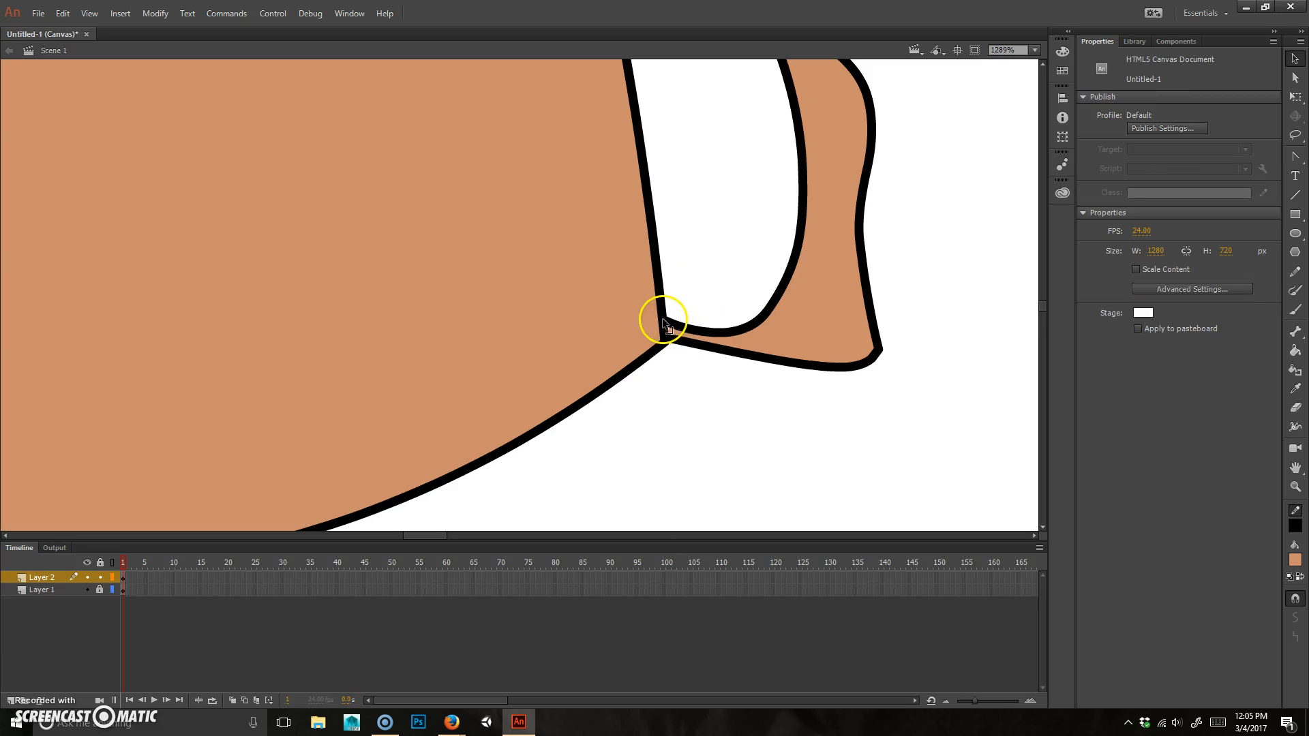
{"action": "left_click_drag", "start_coordinate": [666, 311], "coordinate": [627, 288]}
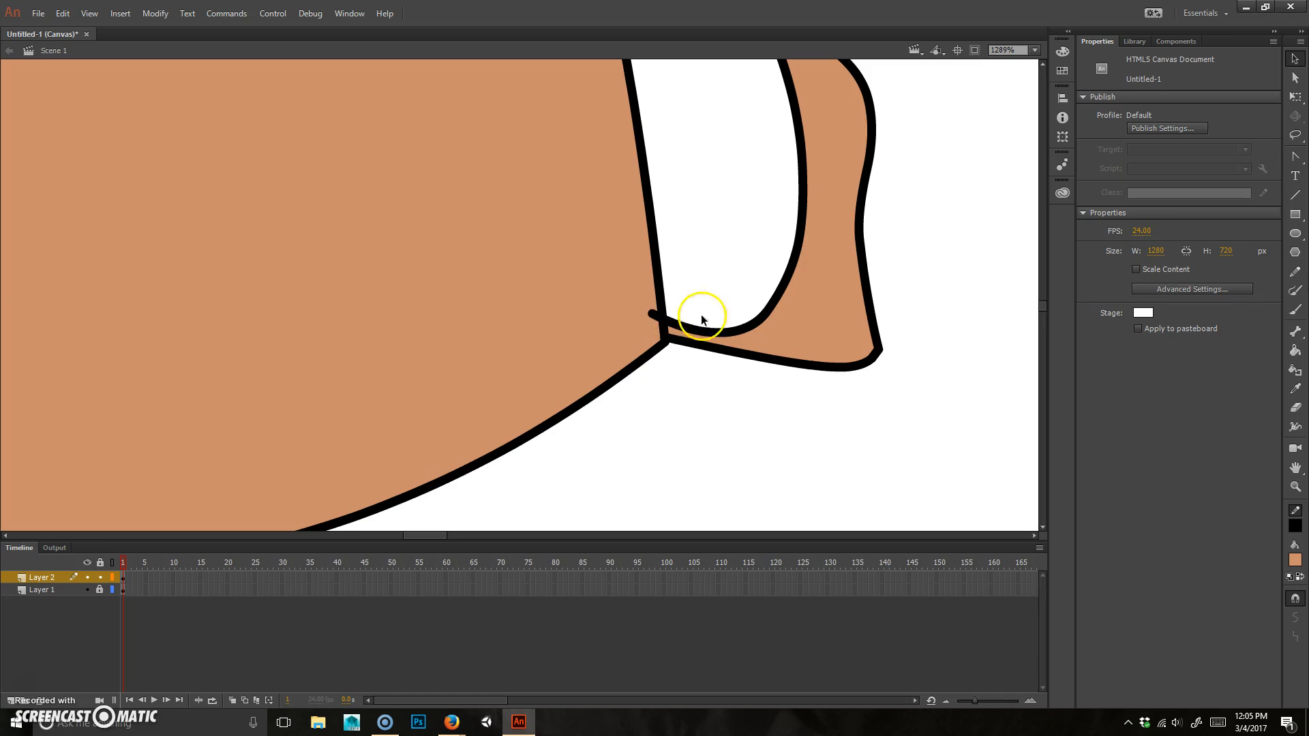
- Delete the outline segments separating the right leg from the cone and the leg line's overhang inside the body
{"action": "left_click", "coordinate": [665, 333]}
{"action": "key", "text": "Delete"}
{"action": "left_click", "coordinate": [663, 331]}
{"action": "key", "text": "Delete"}
{"action": "left_click", "coordinate": [654, 315]}
{"action": "key", "text": "Delete"}
{"action": "scroll", "coordinate": [701, 349], "scroll_direction": "down", "scroll_amount": 8}
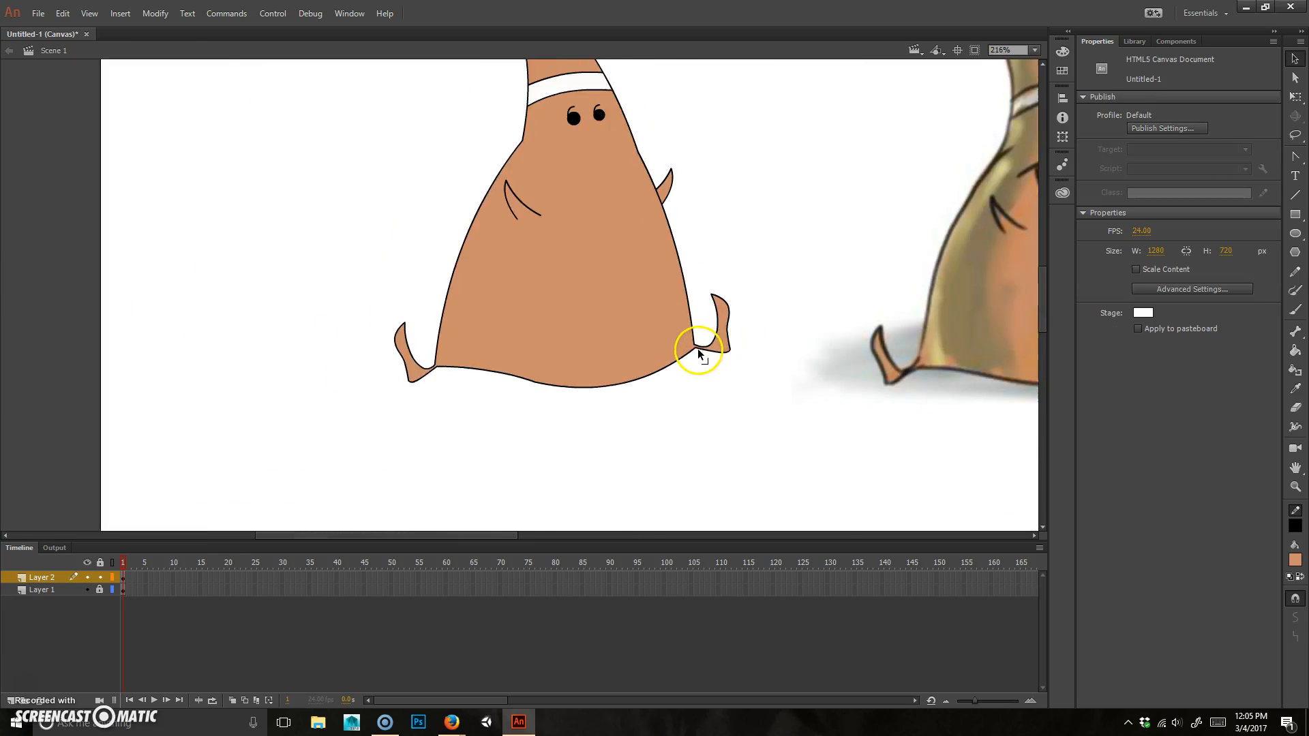
- Trace the reference mouth's upper lip with the Line tool and bend the line to match its arch
{"action": "left_click_drag", "start_coordinate": [856, 394], "coordinate": [612, 413]}
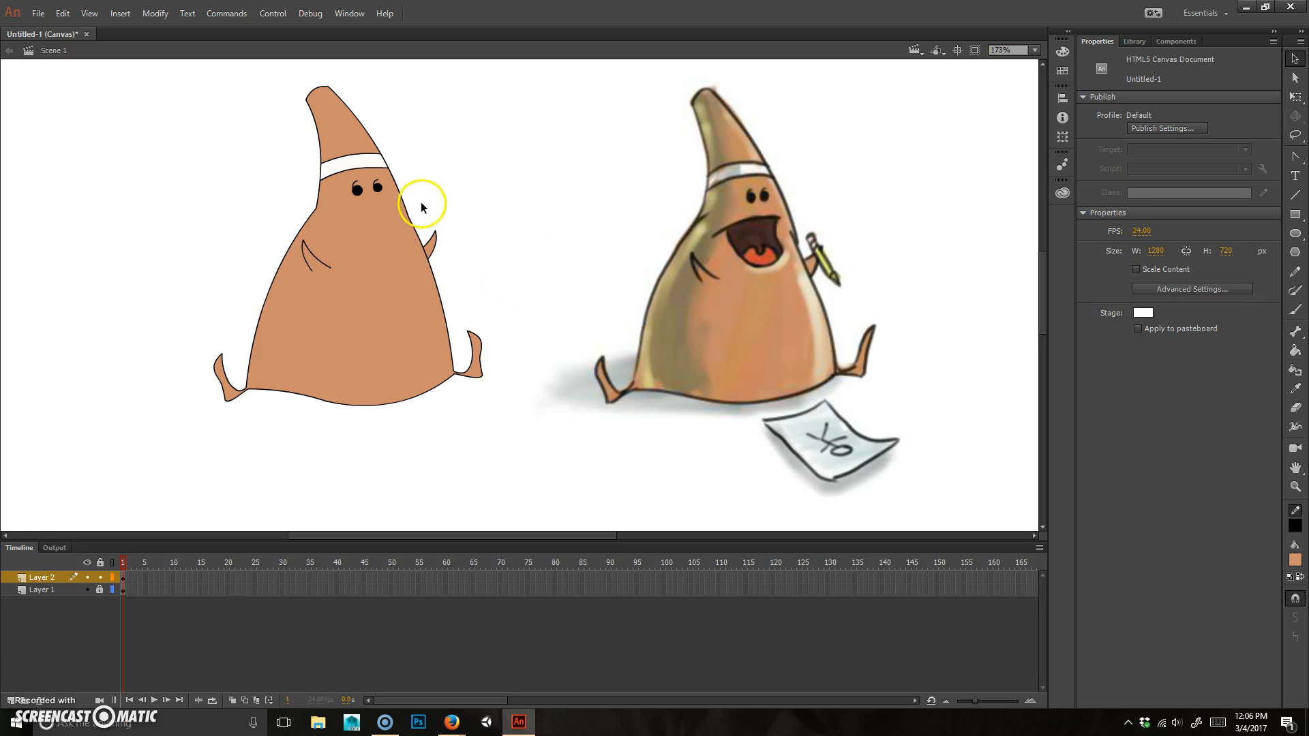
{"action": "scroll", "coordinate": [811, 220], "scroll_direction": "up", "scroll_amount": 5}
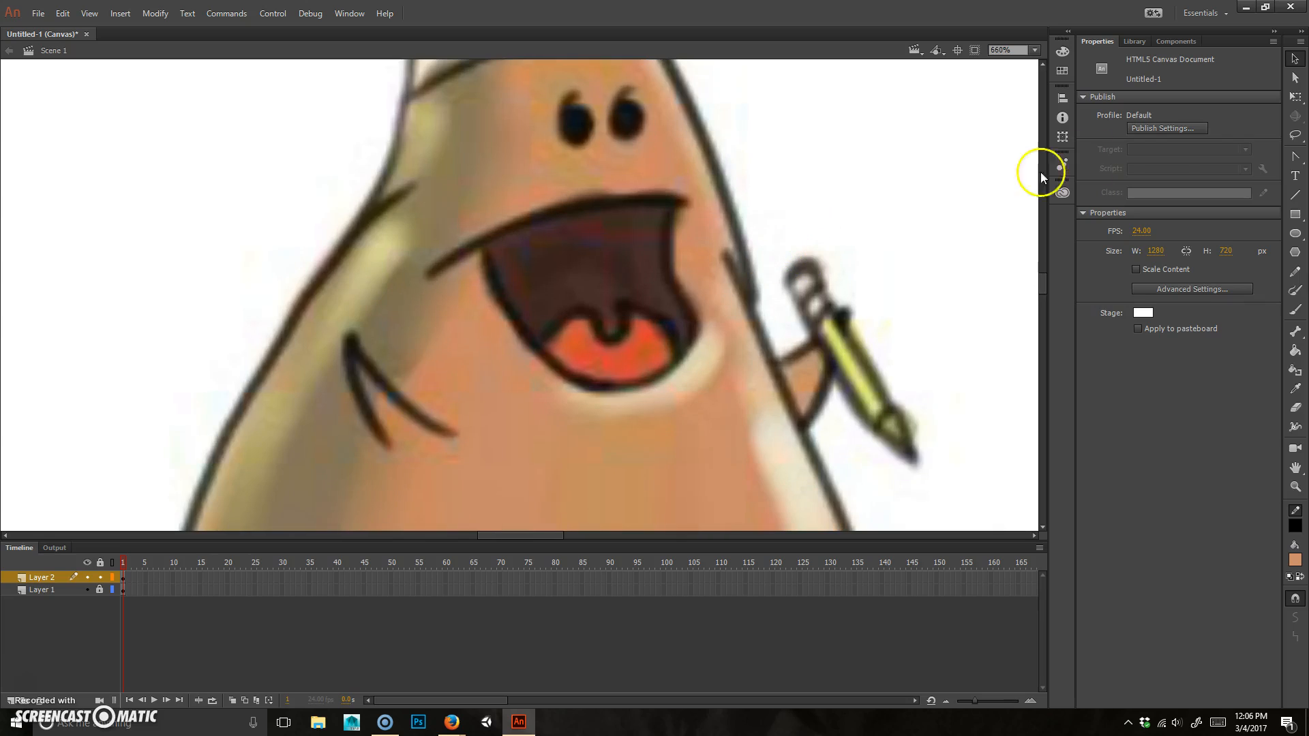
{"action": "left_click", "coordinate": [1296, 195]}
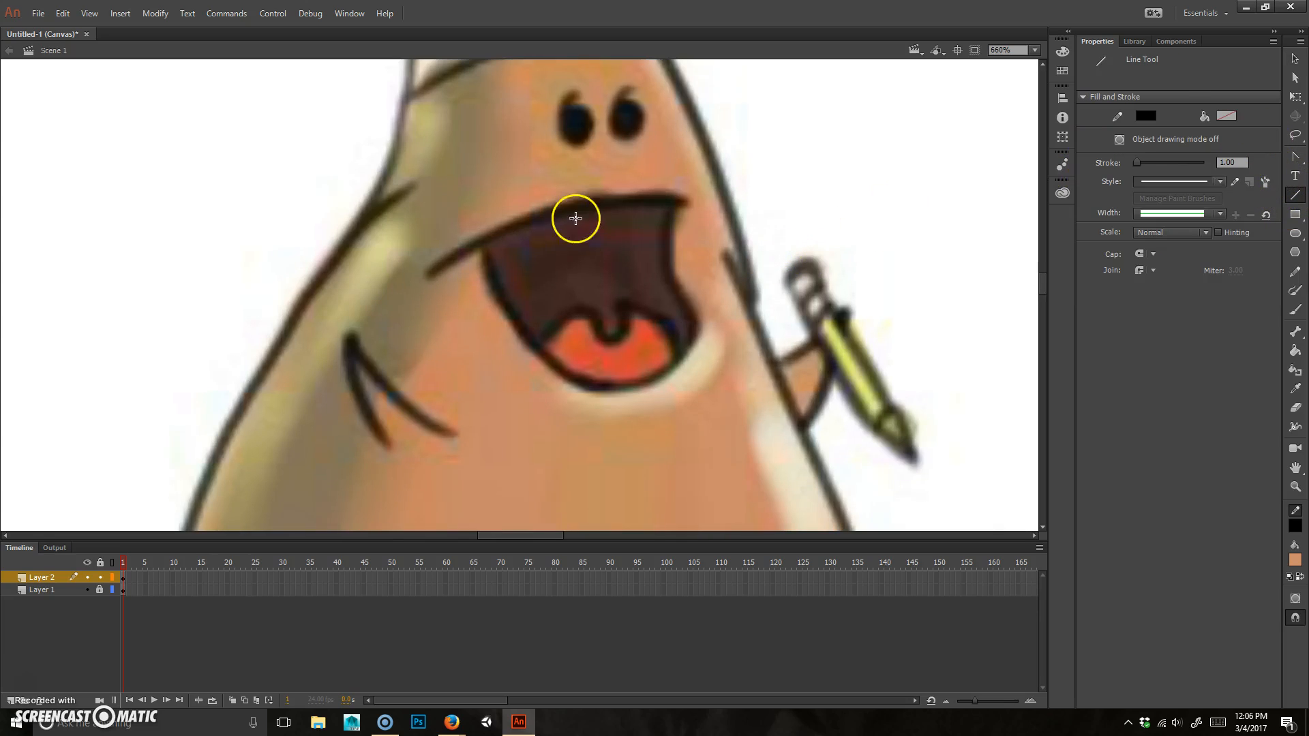
{"action": "left_click_drag", "start_coordinate": [434, 274], "coordinate": [680, 199]}
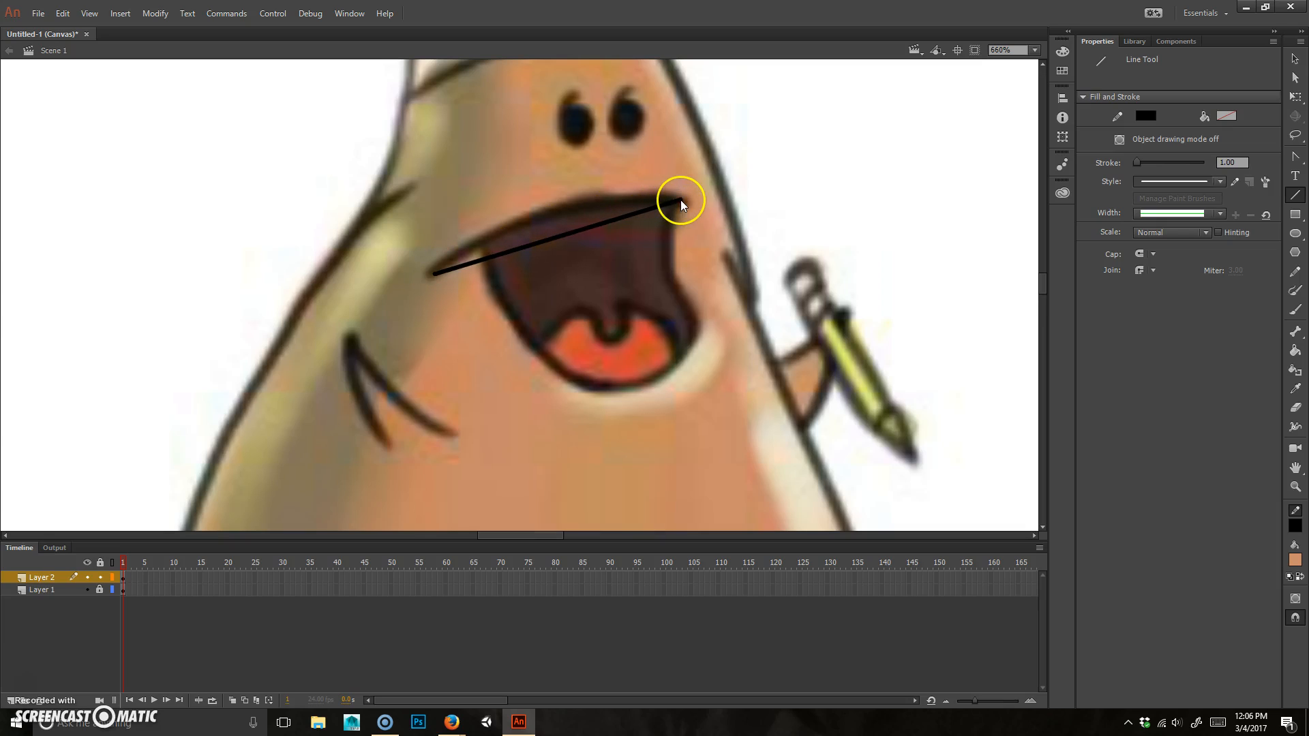
{"action": "key", "text": "v"}
{"action": "left_click_drag", "start_coordinate": [579, 230], "coordinate": [571, 203]}
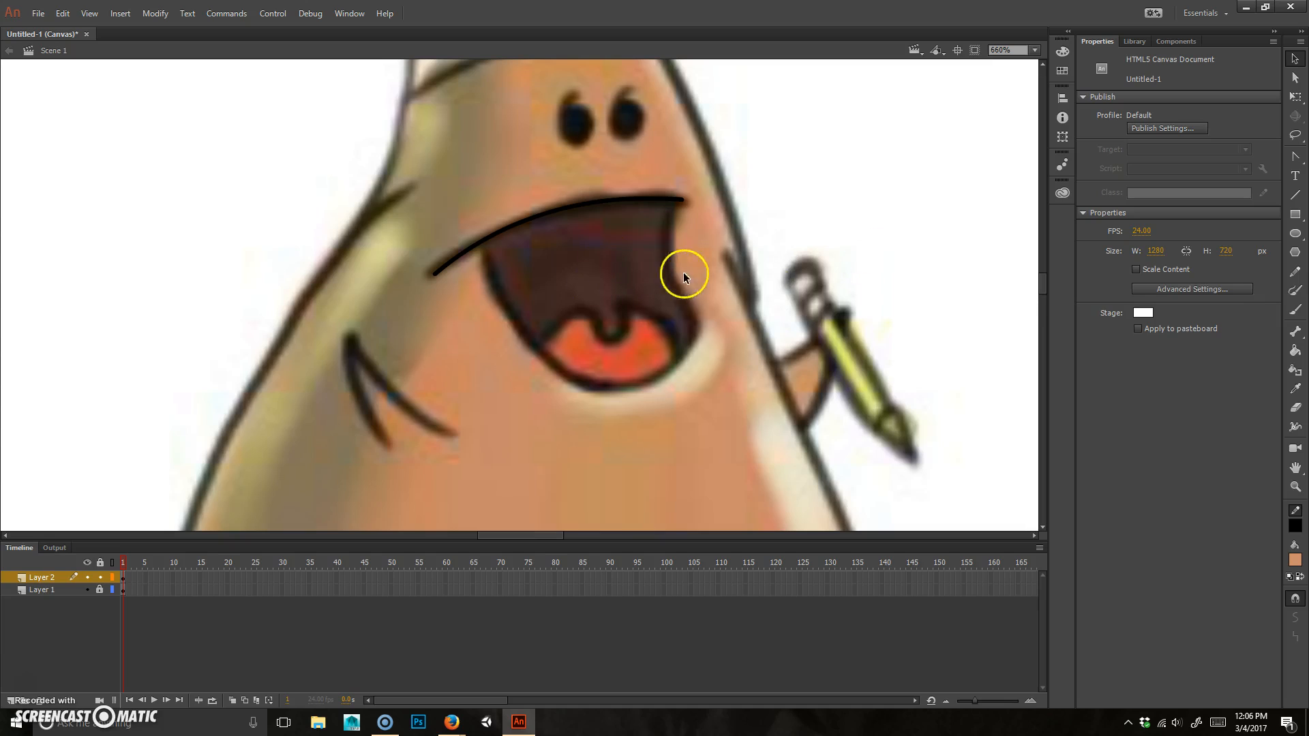
{"action": "left_click", "coordinate": [1296, 196]}
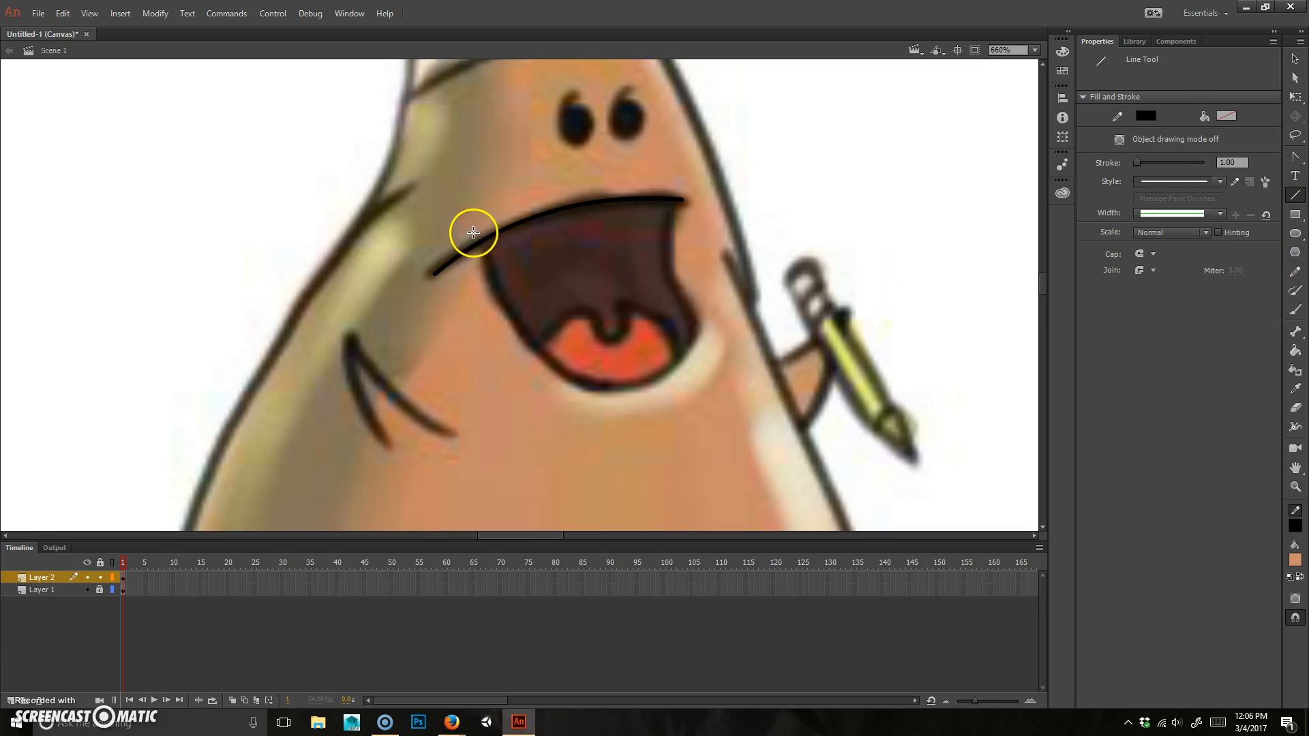
{"action": "left_click_drag", "start_coordinate": [472, 225], "coordinate": [663, 282]}
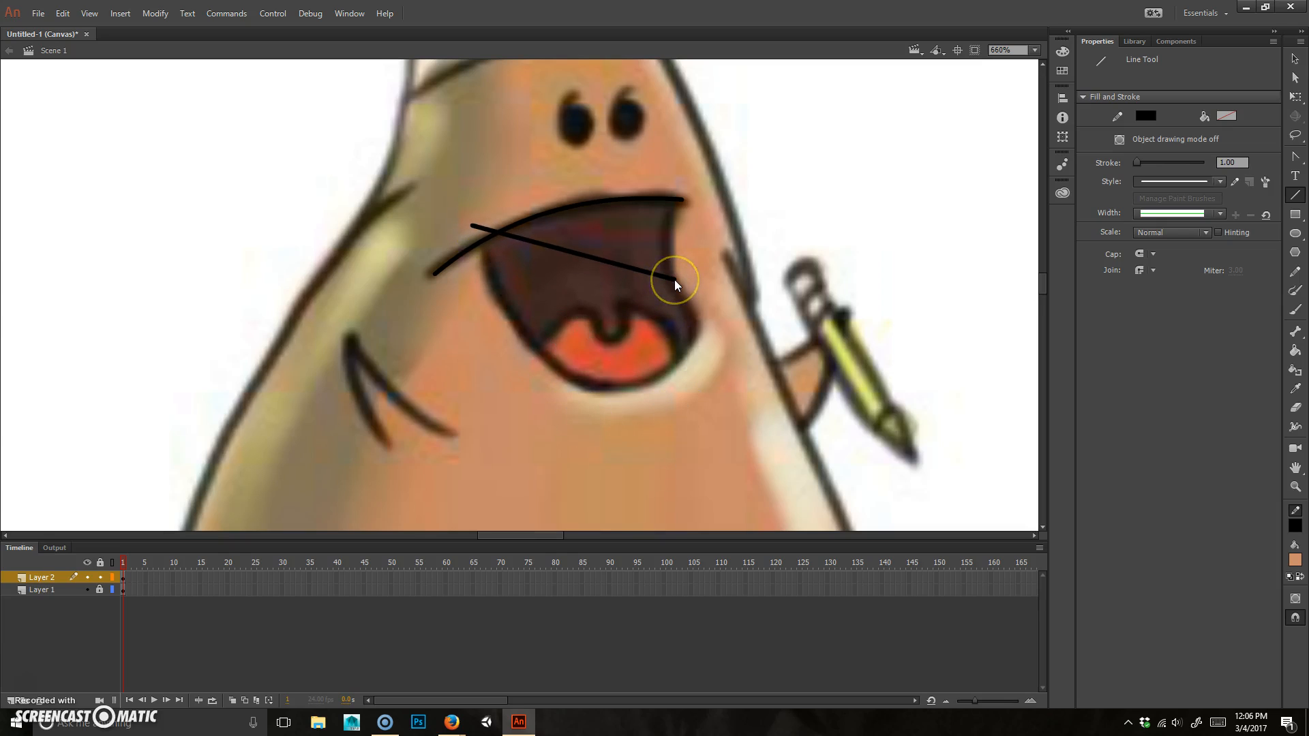
{"action": "key", "text": "v"}
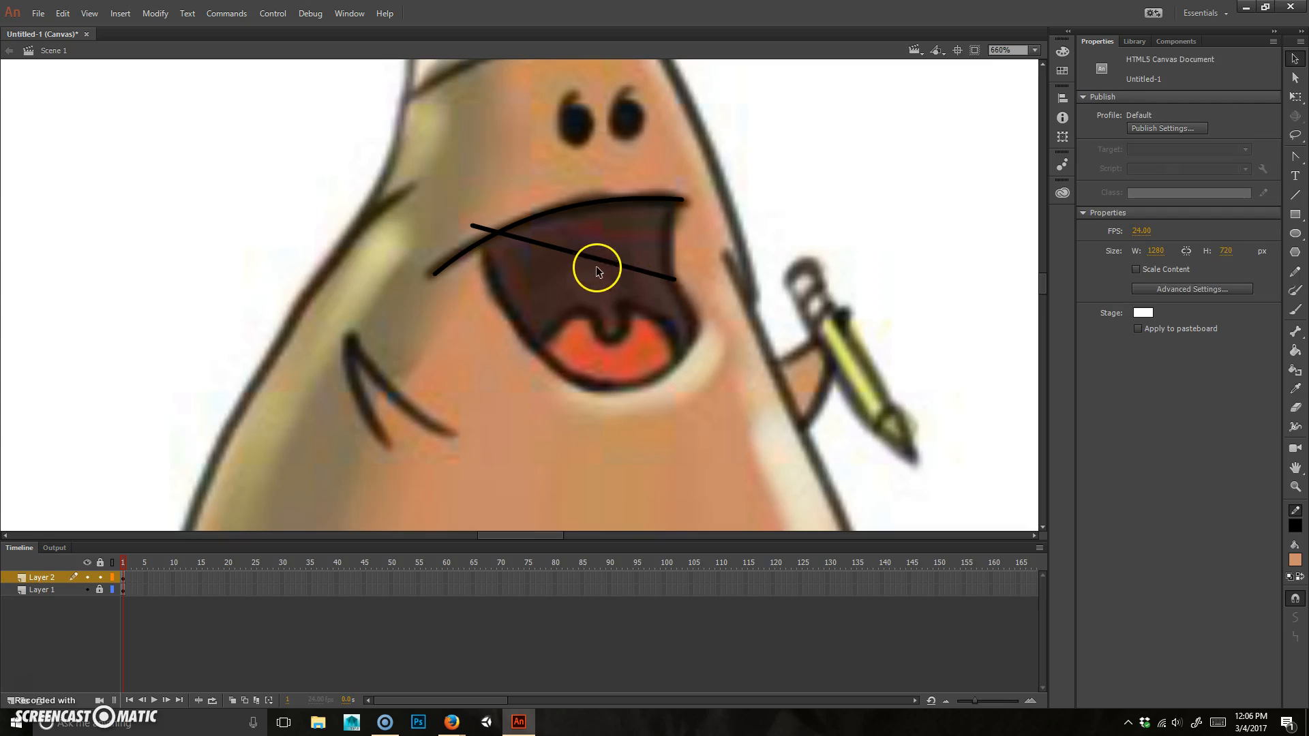
{"action": "left_click_drag", "start_coordinate": [606, 280], "coordinate": [615, 393]}
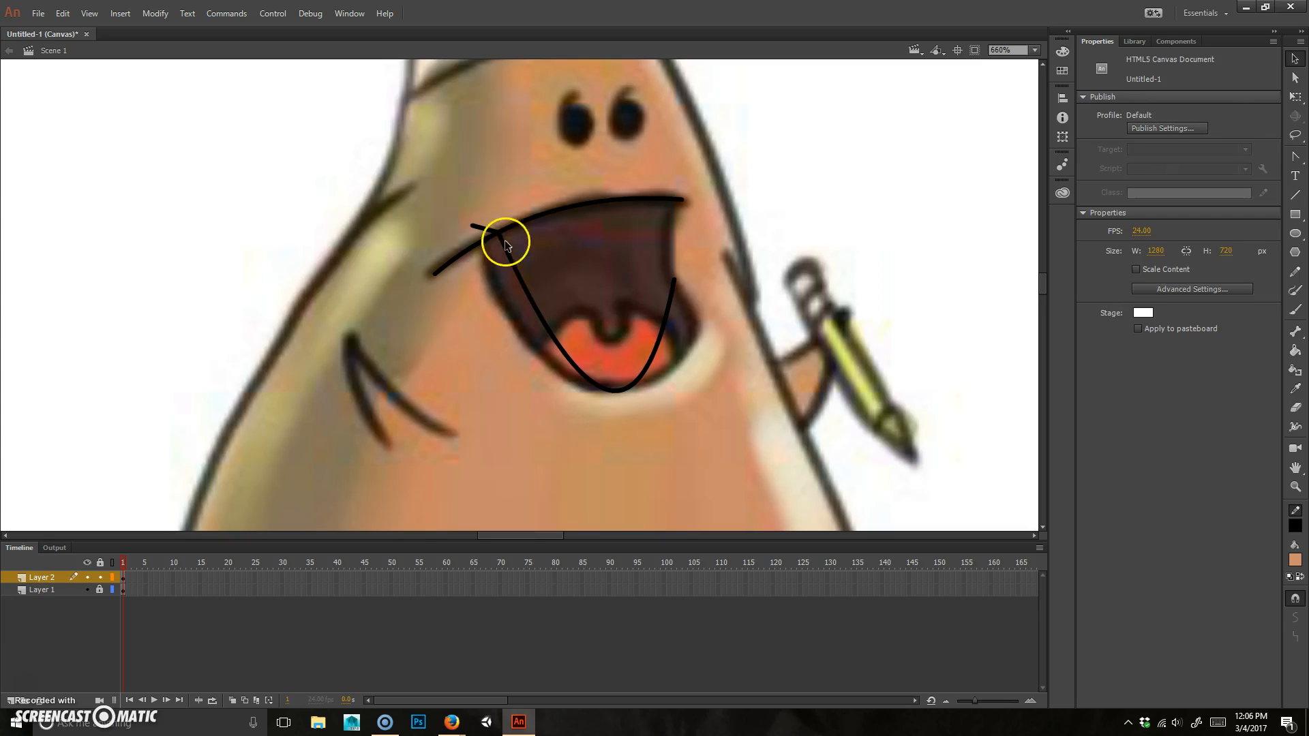
{"action": "left_click", "coordinate": [492, 231]}
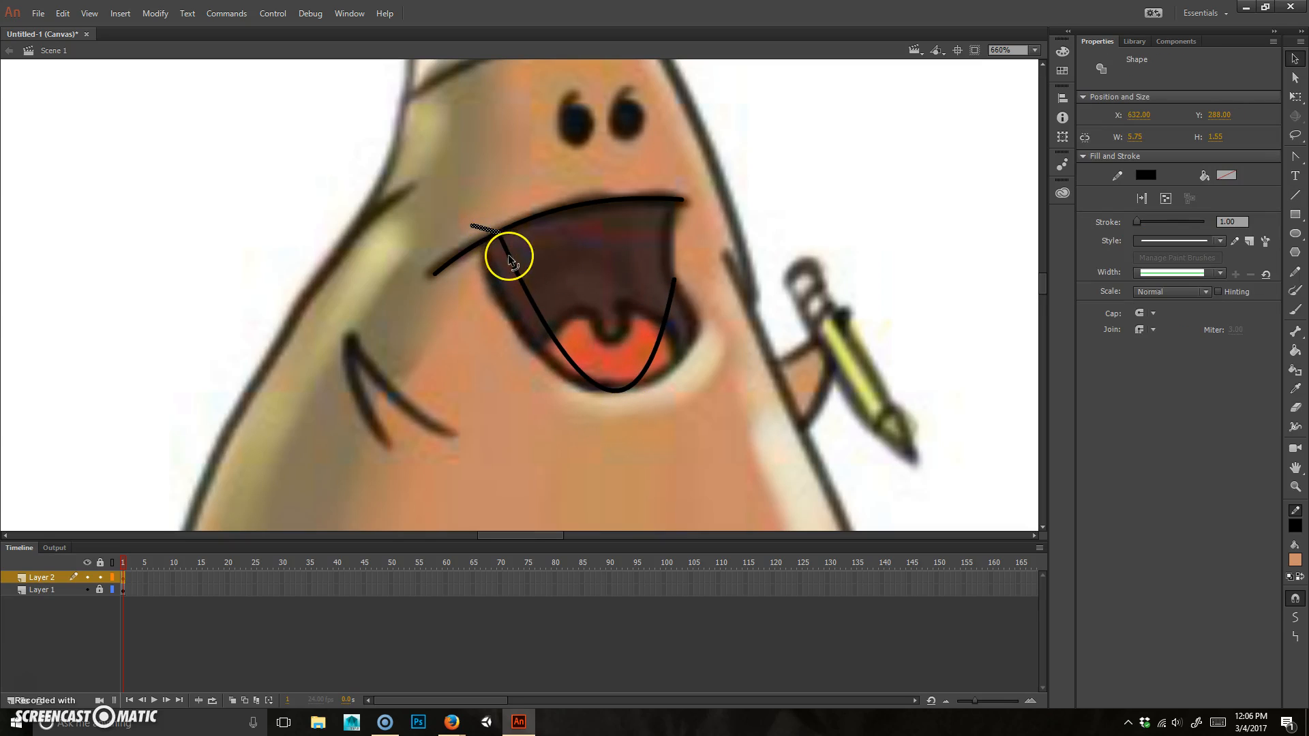
{"action": "left_click", "coordinate": [555, 263]}
{"action": "key", "text": "ctrl+z"}
{"action": "key", "text": "ctrl+z"}
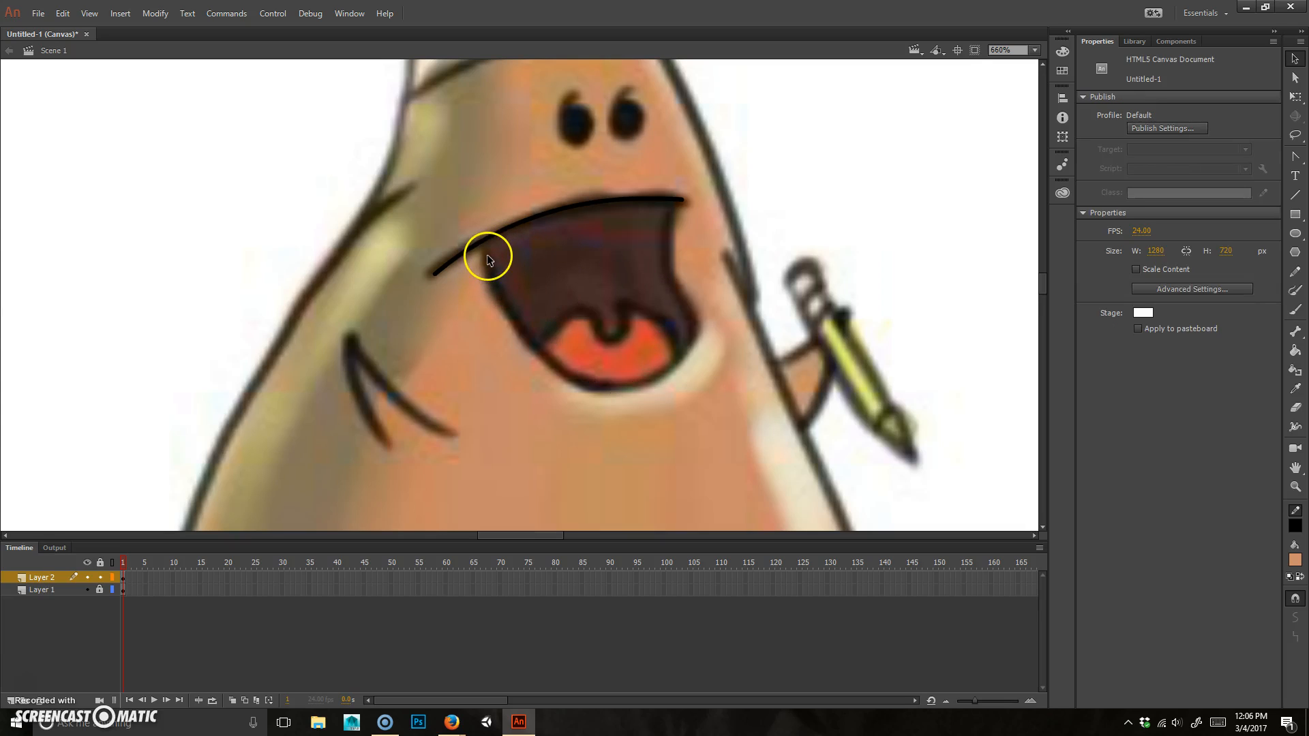
- Draw a line from the upper lip across the mouth, bend it down around the tongue, and delete its overhang above the lip
{"action": "key", "text": "n"}
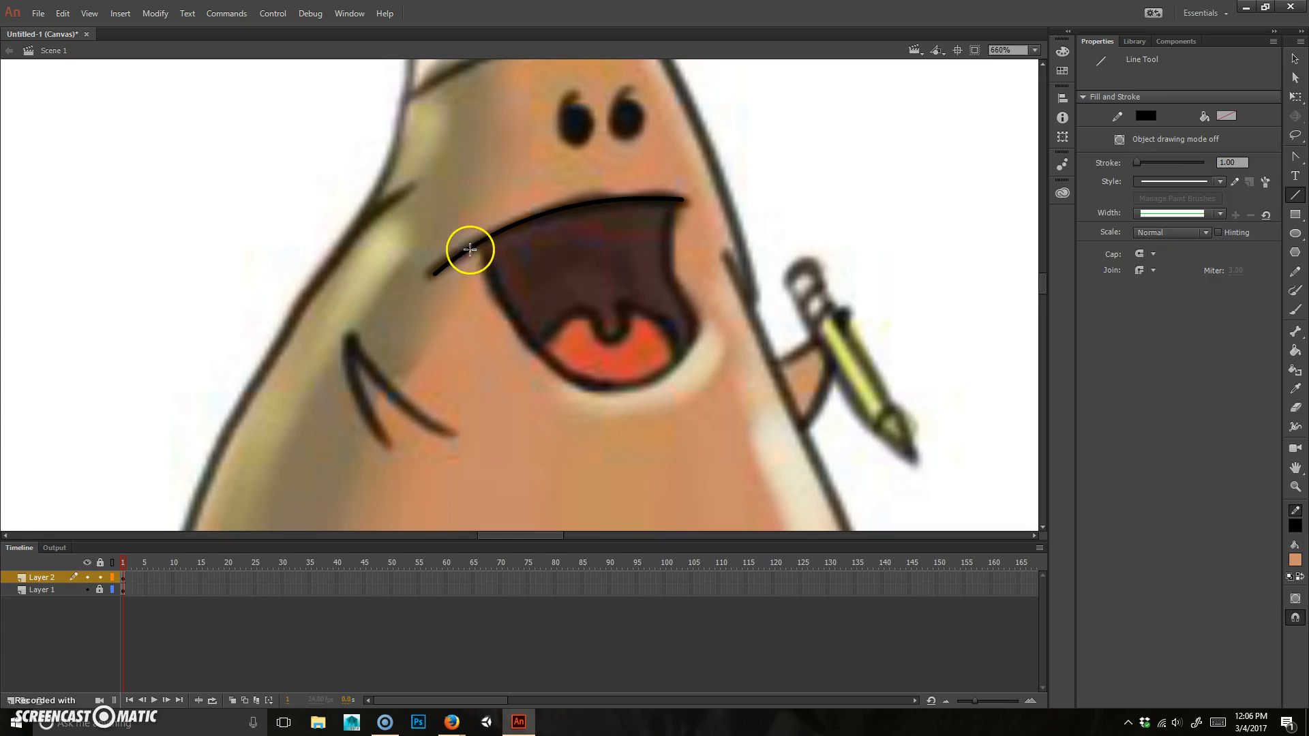
{"action": "left_click_drag", "start_coordinate": [467, 239], "coordinate": [677, 284]}
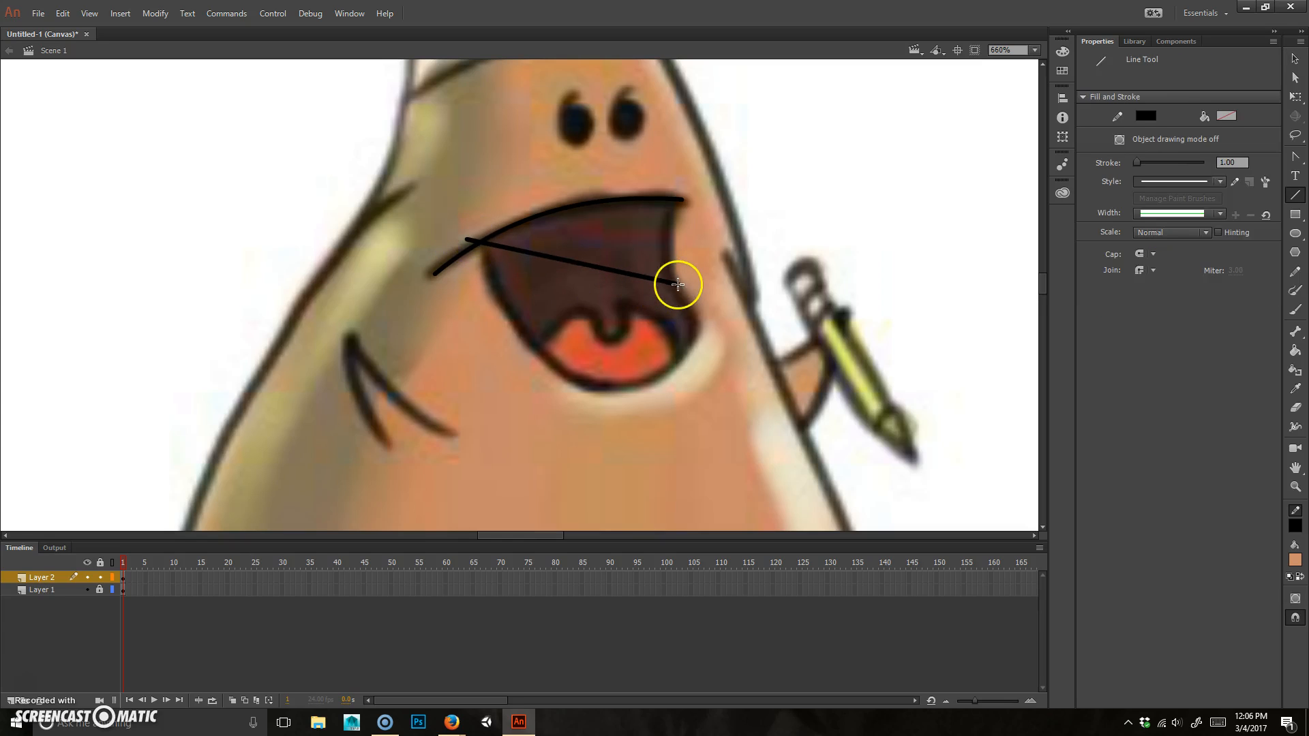
{"action": "key", "text": "v"}
{"action": "left_click_drag", "start_coordinate": [578, 264], "coordinate": [599, 386]}
{"action": "left_click", "coordinate": [468, 239]}
{"action": "key", "text": "Delete"}
{"action": "left_click_drag", "start_coordinate": [524, 317], "coordinate": [487, 314]}
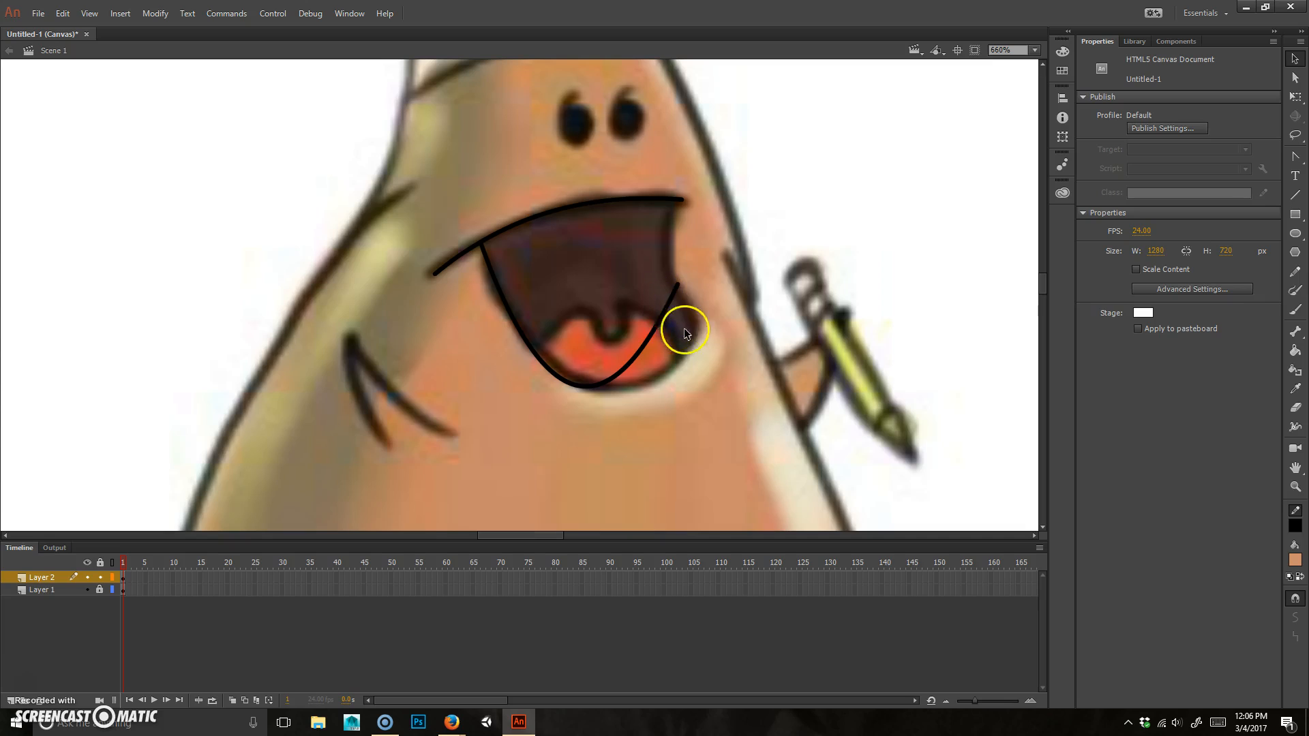
- Pull the lower mouth curve out to the reference's lower right edge using a temporary crossing line, and delete that line's leftovers
{"action": "left_click", "coordinate": [1295, 156]}
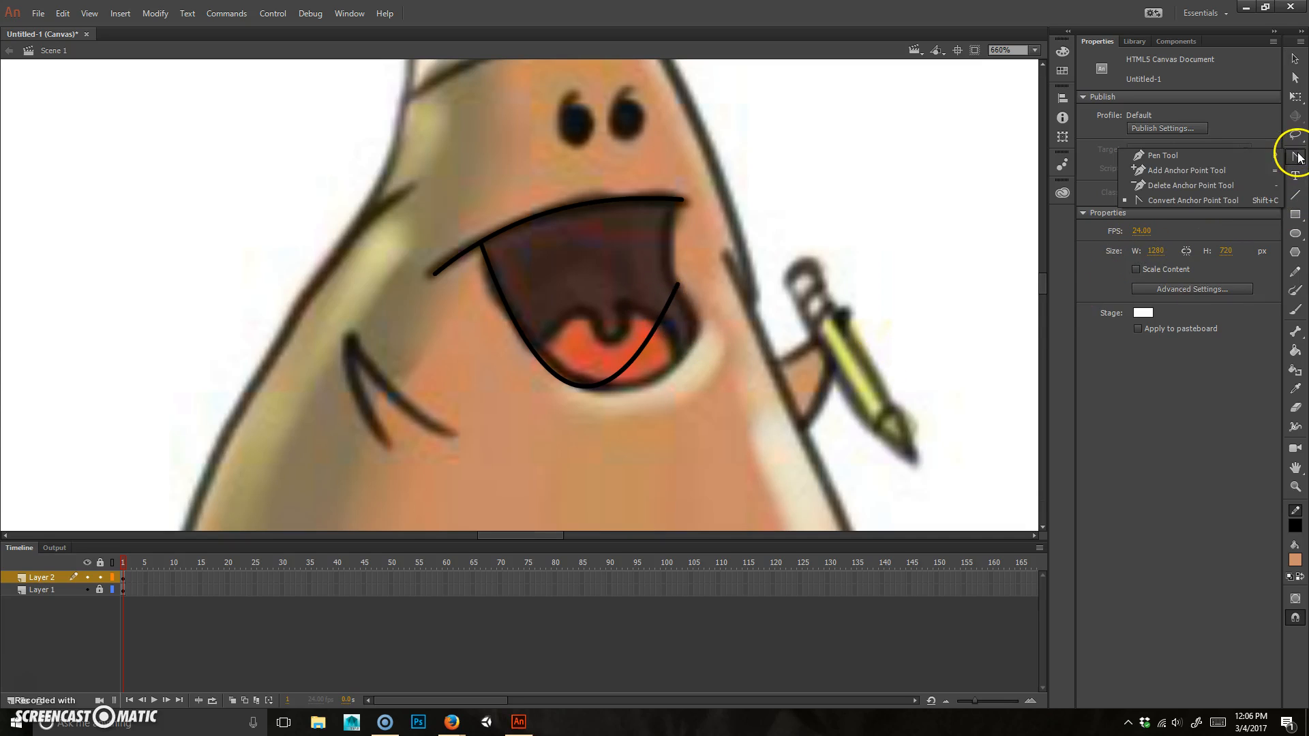
{"action": "left_click", "coordinate": [1258, 153]}
{"action": "left_click", "coordinate": [1295, 195]}
{"action": "left_click_drag", "start_coordinate": [631, 314], "coordinate": [733, 361]}
{"action": "key", "text": "v"}
{"action": "left_click_drag", "start_coordinate": [656, 323], "coordinate": [700, 334]}
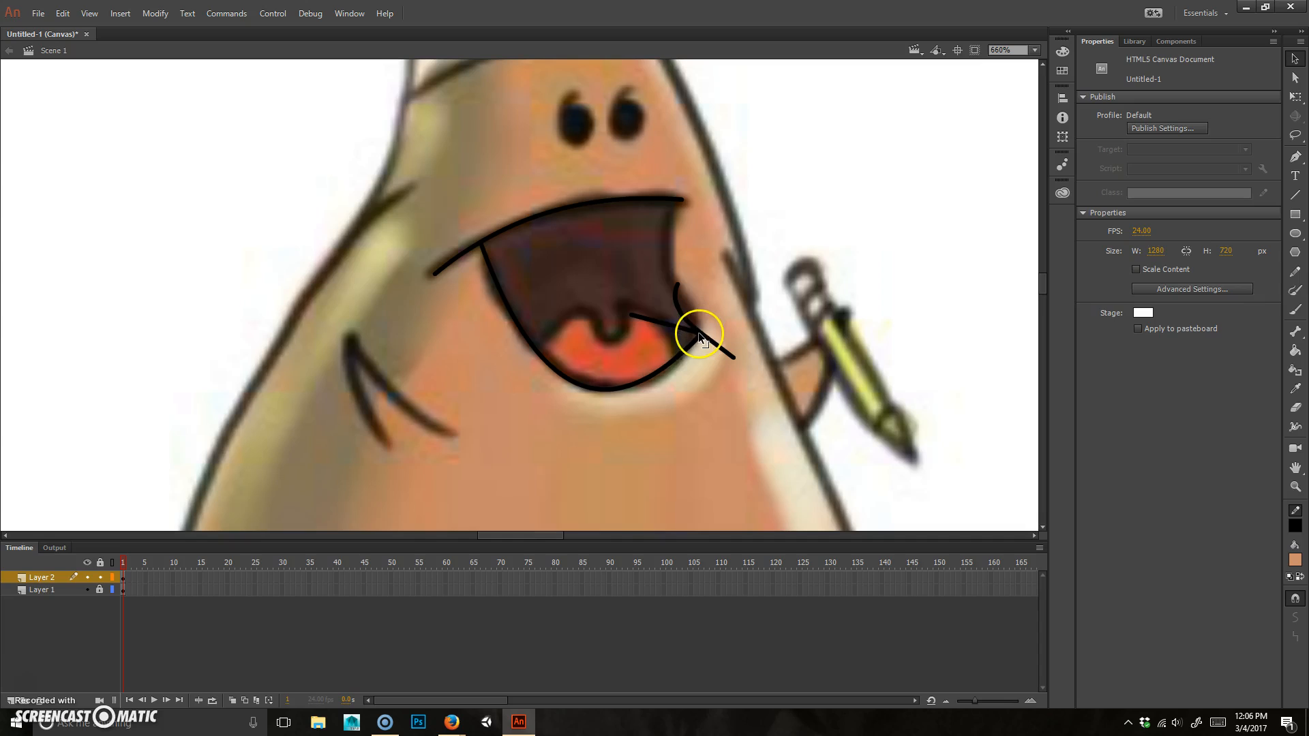
{"action": "left_click", "coordinate": [671, 323]}
{"action": "key", "text": "Delete"}
{"action": "left_click", "coordinate": [725, 354]}
{"action": "key", "text": "Delete"}
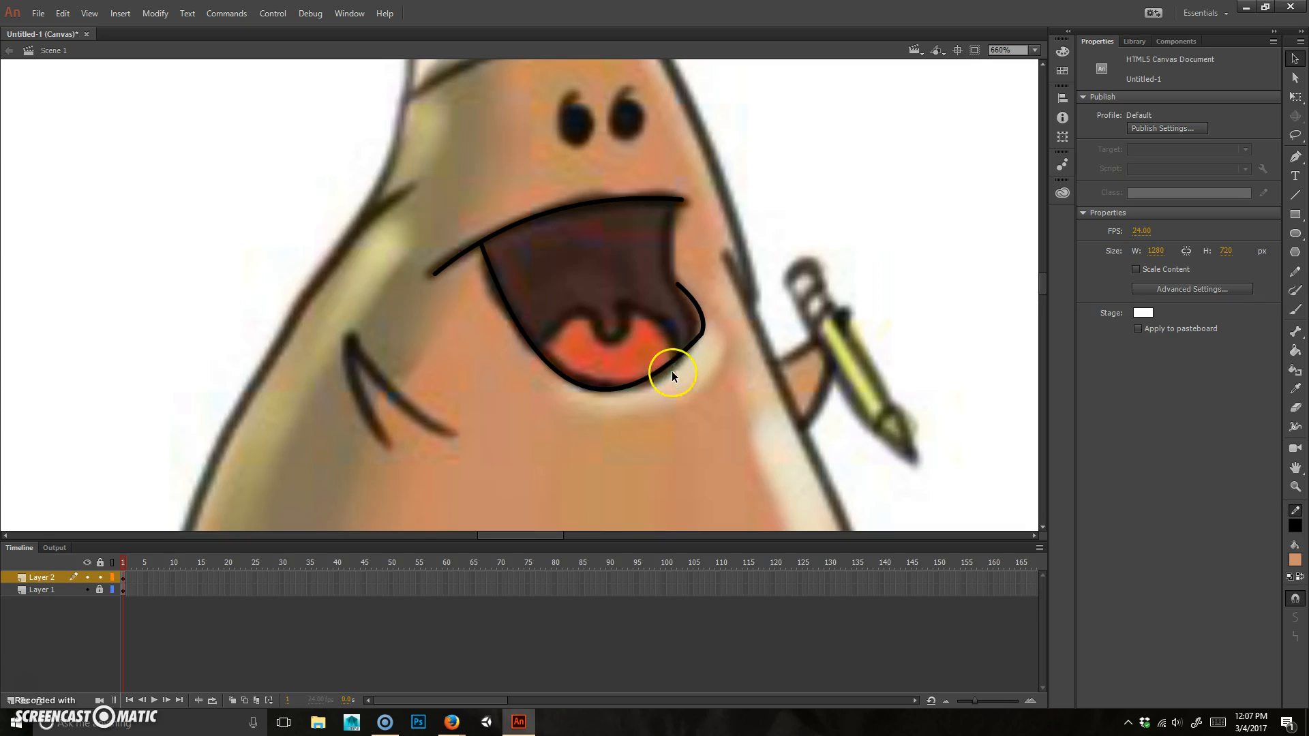
{"action": "left_click_drag", "start_coordinate": [677, 372], "coordinate": [681, 358]}
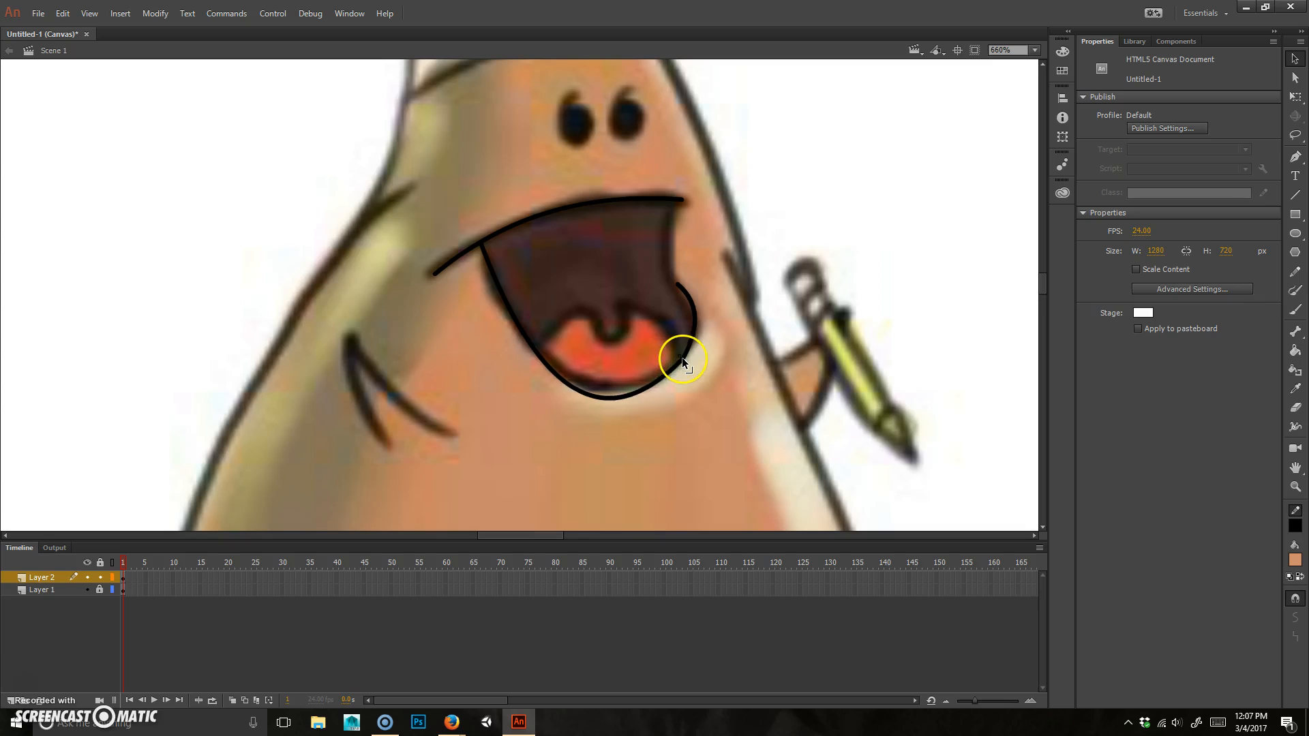
{"action": "left_click_drag", "start_coordinate": [611, 398], "coordinate": [608, 386]}
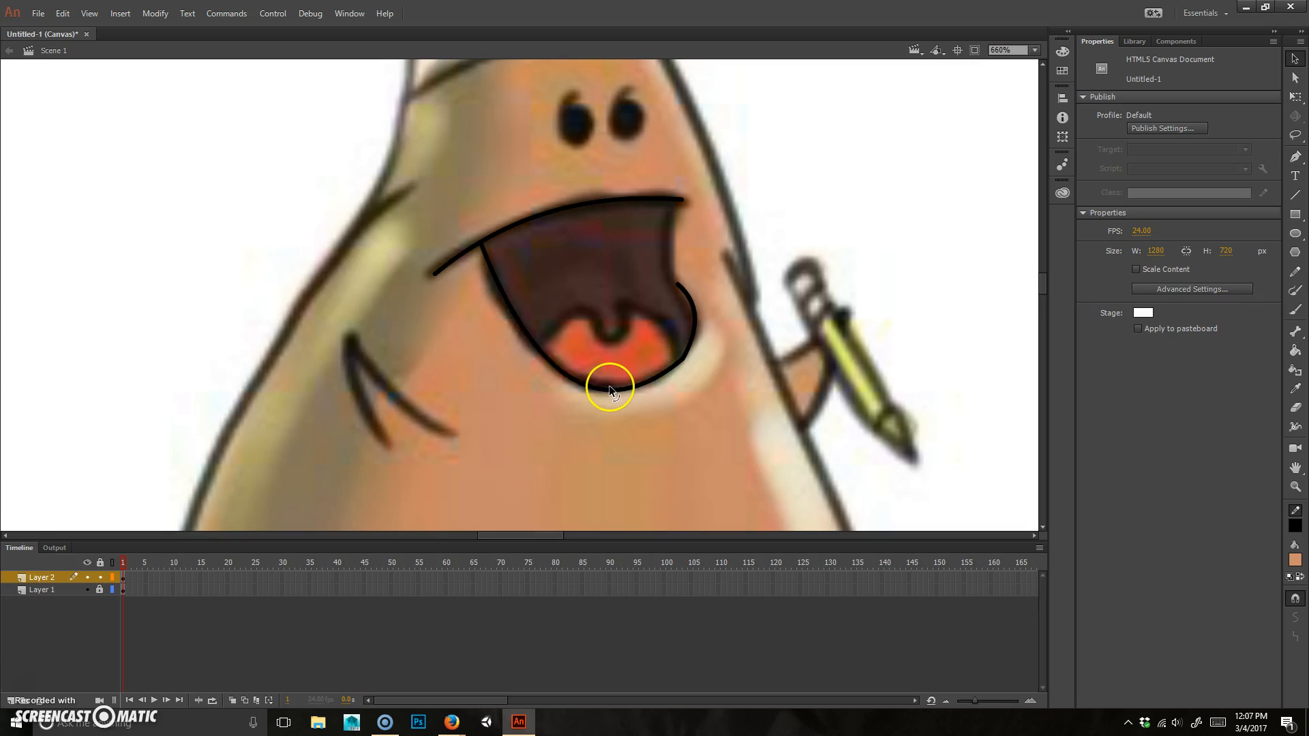
{"action": "left_click_drag", "start_coordinate": [676, 361], "coordinate": [678, 363]}
{"action": "left_click", "coordinate": [689, 360]}
{"action": "left_click_drag", "start_coordinate": [606, 402], "coordinate": [607, 391]}
{"action": "key", "text": "ctrl+z"}
{"action": "key", "text": "ctrl+z"}
{"action": "left_click", "coordinate": [682, 361]}
{"action": "left_click", "coordinate": [685, 361]}
{"action": "key", "text": "ctrl+z"}
{"action": "key", "text": "ctrl+z"}
{"action": "key", "text": "ctrl+z"}
- Reshape the bottom and lower right of the mouth outline to follow the reference
{"action": "left_click_drag", "start_coordinate": [616, 398], "coordinate": [612, 387]}
{"action": "left_click_drag", "start_coordinate": [681, 360], "coordinate": [694, 342]}
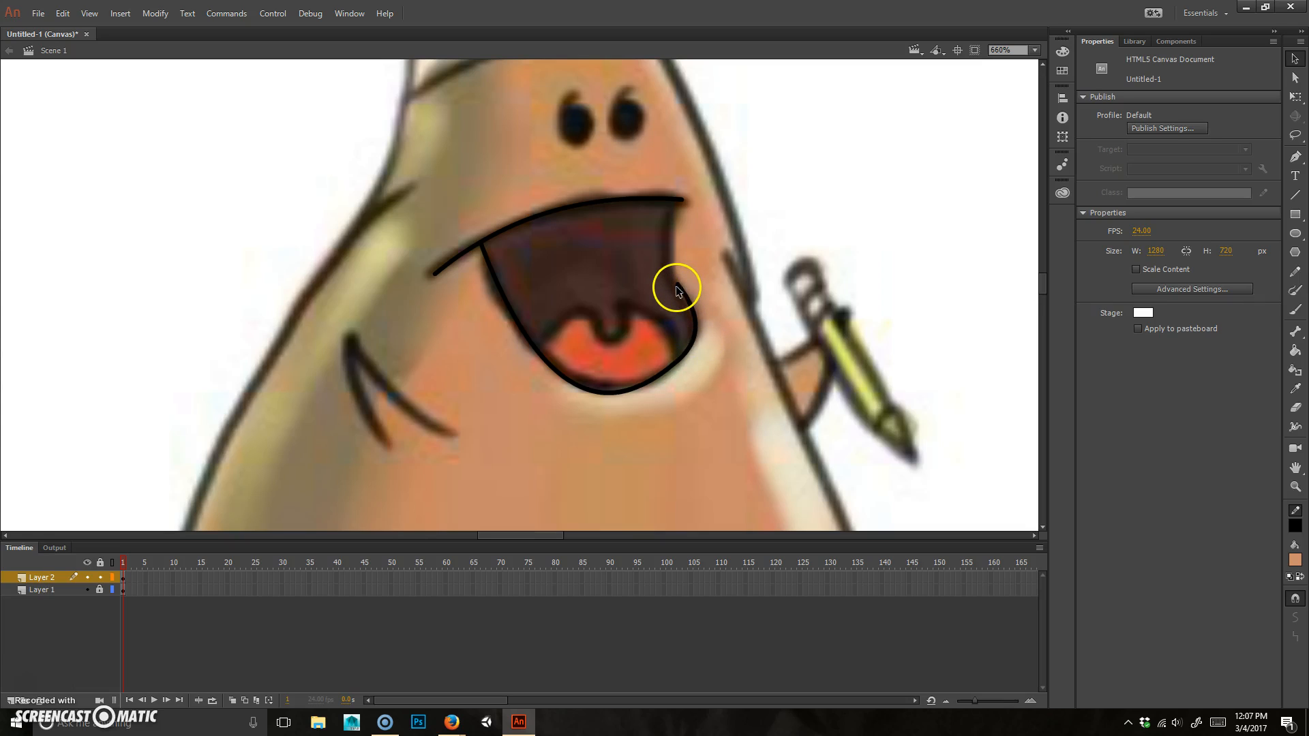
{"action": "left_click_drag", "start_coordinate": [612, 390], "coordinate": [615, 383]}
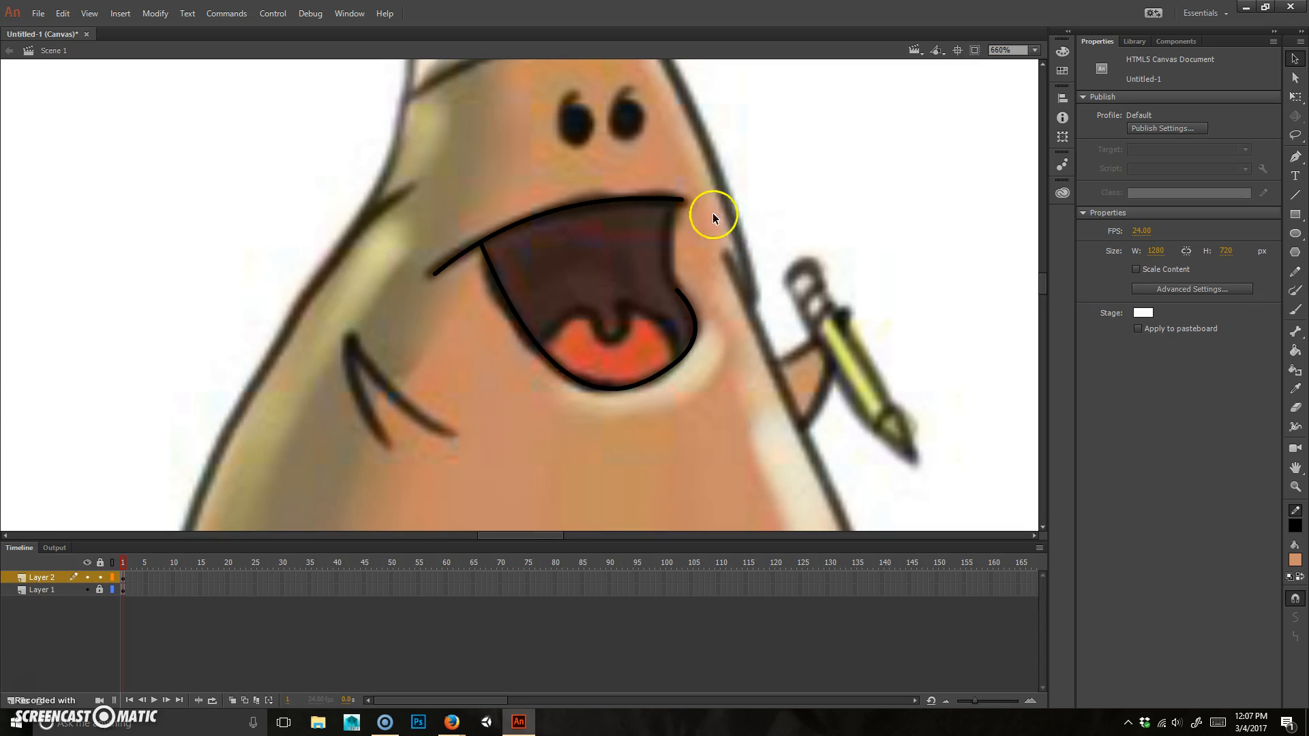
- Close the mouth's right side with a line up to the upper lip, bend it inward, and remove its overhang above the lip
{"action": "left_click", "coordinate": [1295, 195]}
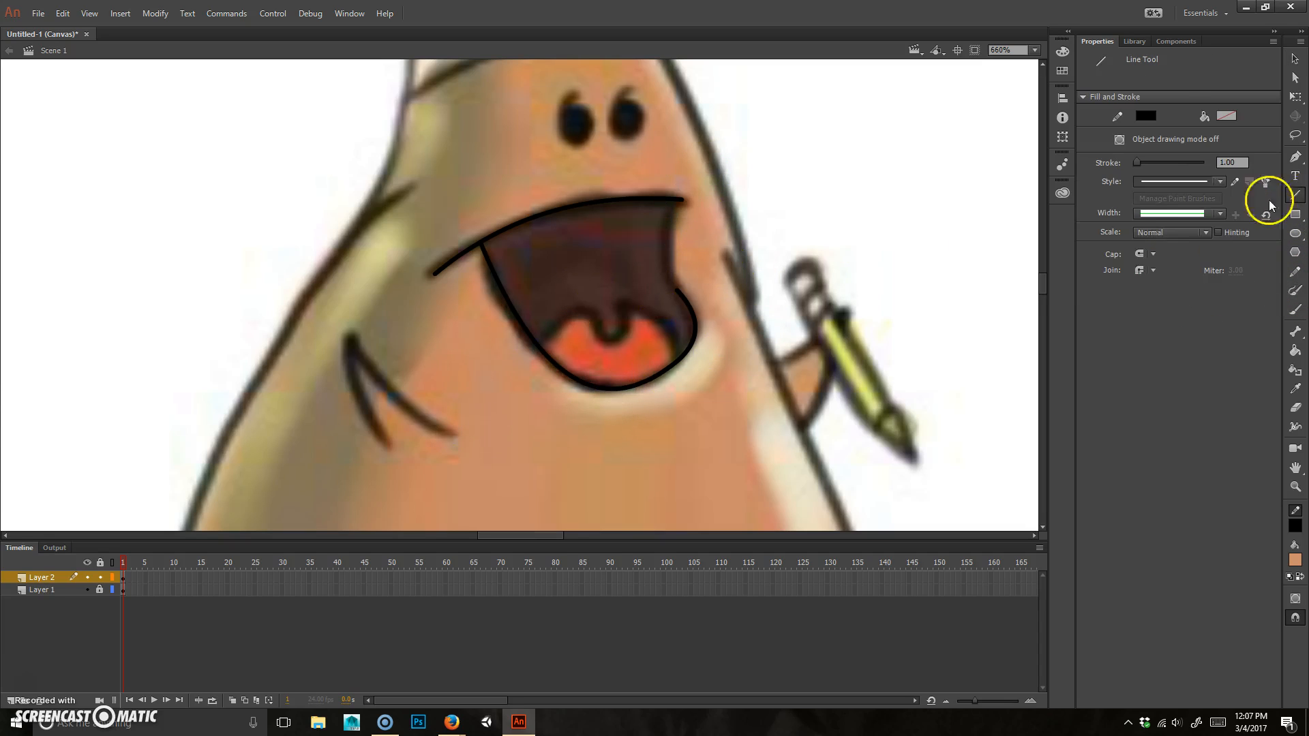
{"action": "left_click_drag", "start_coordinate": [679, 298], "coordinate": [671, 198]}
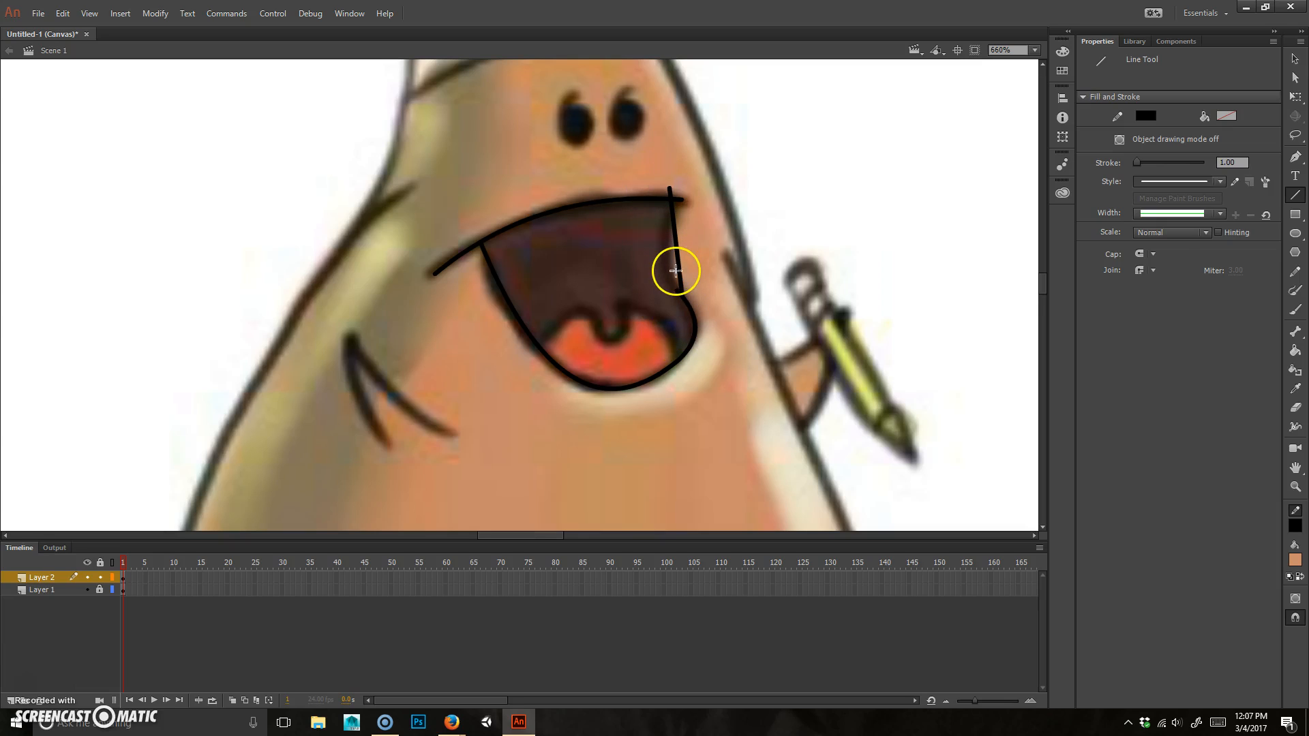
{"action": "key", "text": "v"}
{"action": "left_click_drag", "start_coordinate": [676, 314], "coordinate": [668, 259]}
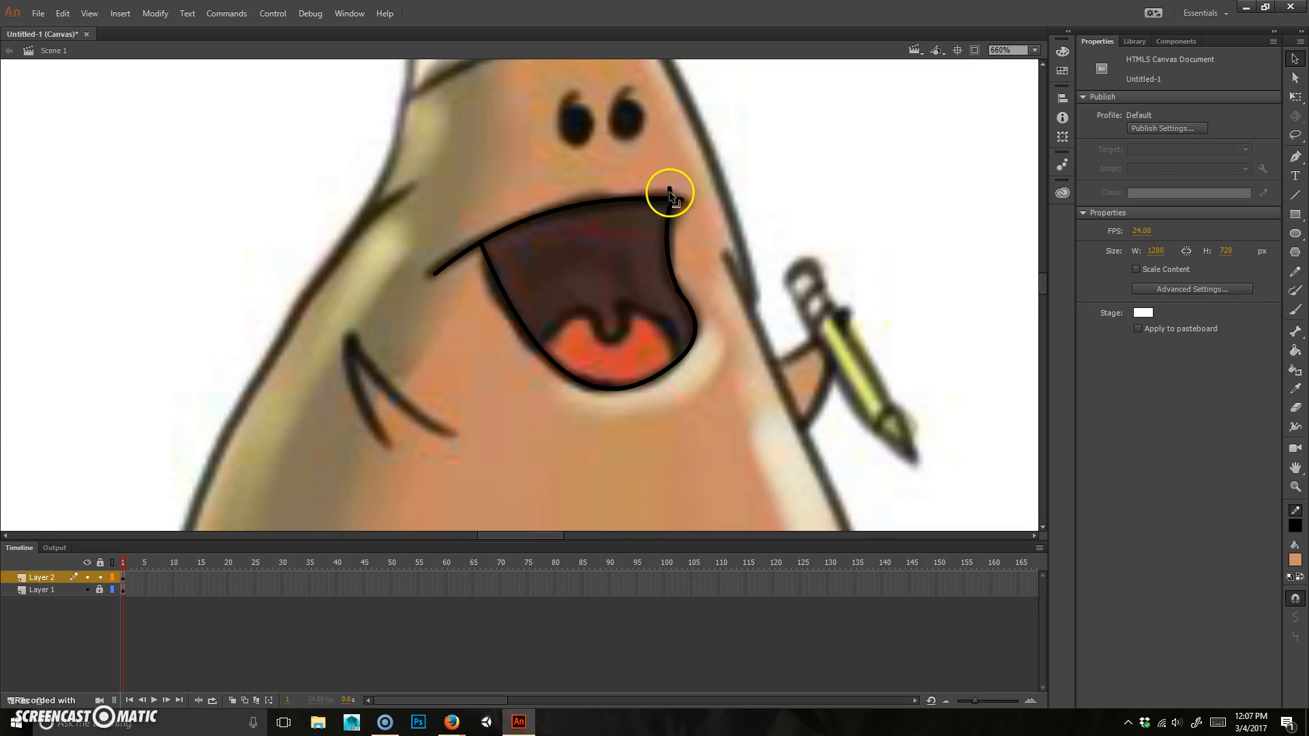
{"action": "scroll", "coordinate": [689, 218], "scroll_direction": "up", "scroll_amount": 4}
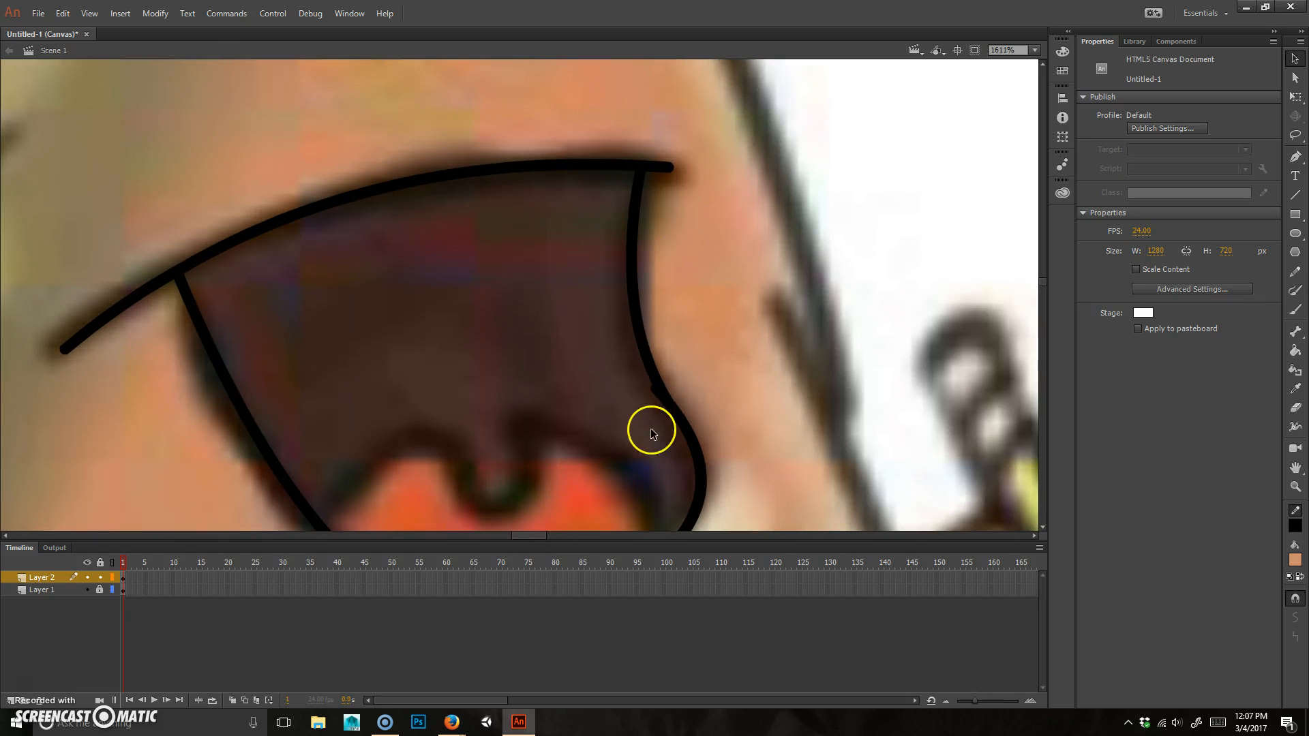
{"action": "left_click", "coordinate": [655, 392]}
{"action": "left_click", "coordinate": [654, 441]}
{"action": "scroll", "coordinate": [704, 375], "scroll_direction": "down", "scroll_amount": 4}
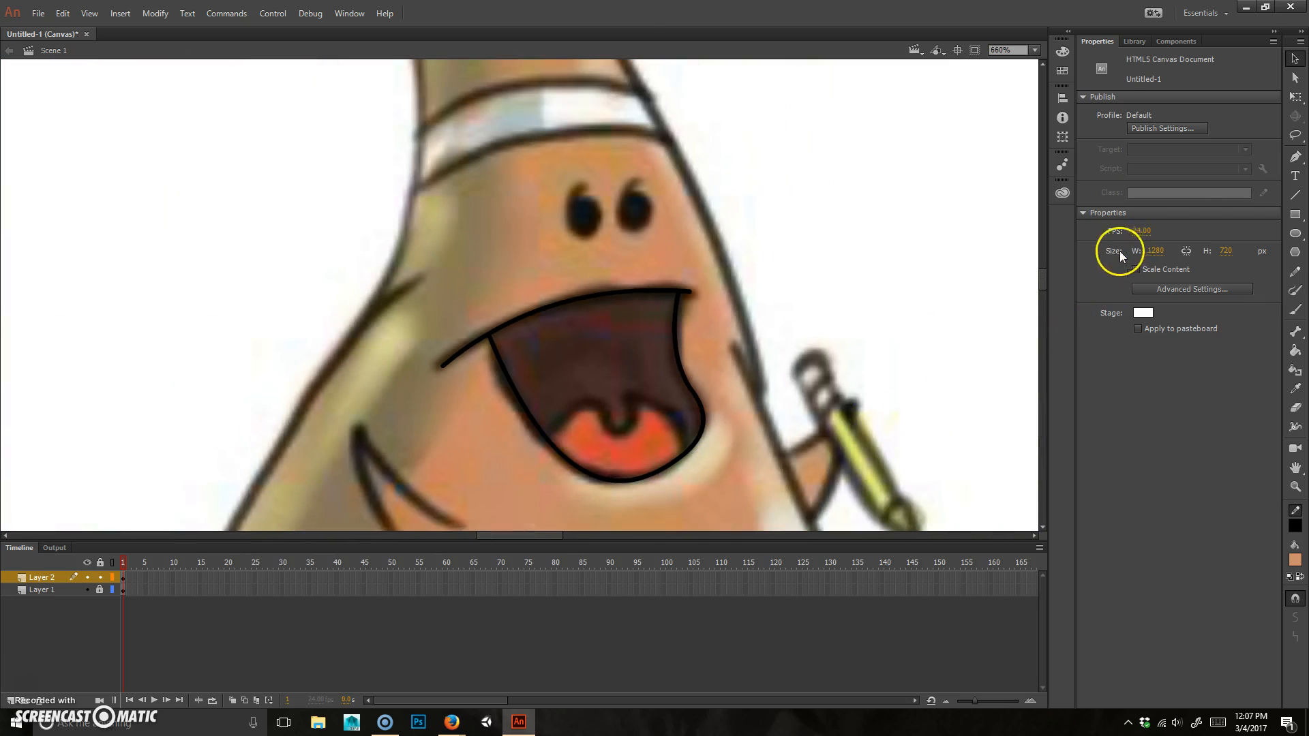
- Draw four crossing straight lines over the tongue and bend them to follow its rounded top and central notch
{"action": "left_click", "coordinate": [1290, 199]}
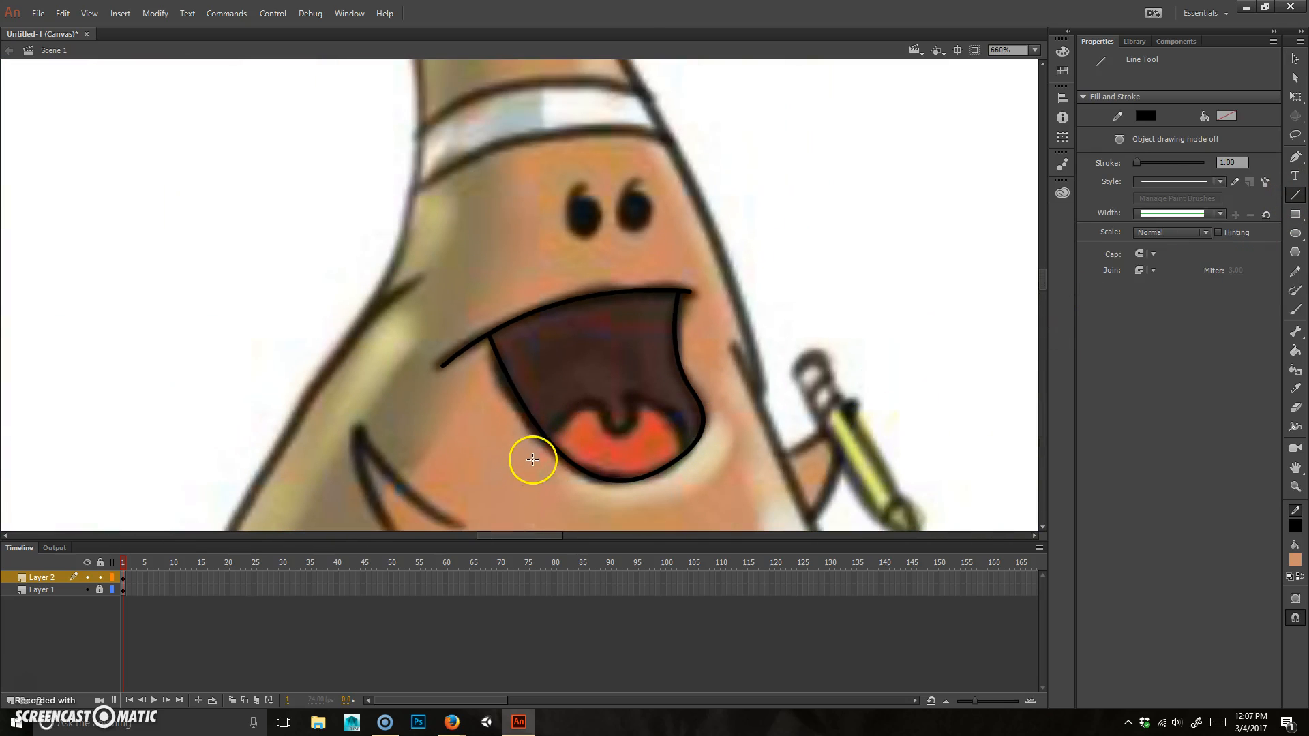
{"action": "mouse_move", "coordinate": [516, 466]}
{"action": "left_mouse_down"}
{"action": "mouse_move", "coordinate": [640, 415]}
{"action": "mouse_move", "coordinate": [622, 408]}
{"action": "mouse_move", "coordinate": [689, 441]}
{"action": "mouse_move", "coordinate": [559, 420]}
{"action": "mouse_move", "coordinate": [606, 380]}
{"action": "mouse_move", "coordinate": [634, 447]}
{"action": "mouse_move", "coordinate": [619, 451]}
{"action": "left_mouse_up"}
{"action": "left_click_drag", "start_coordinate": [646, 381], "coordinate": [606, 455]}
{"action": "mouse_move", "coordinate": [622, 392]}
{"action": "left_mouse_down"}
{"action": "mouse_move", "coordinate": [642, 394]}
{"action": "mouse_move", "coordinate": [710, 464]}
{"action": "left_mouse_up"}
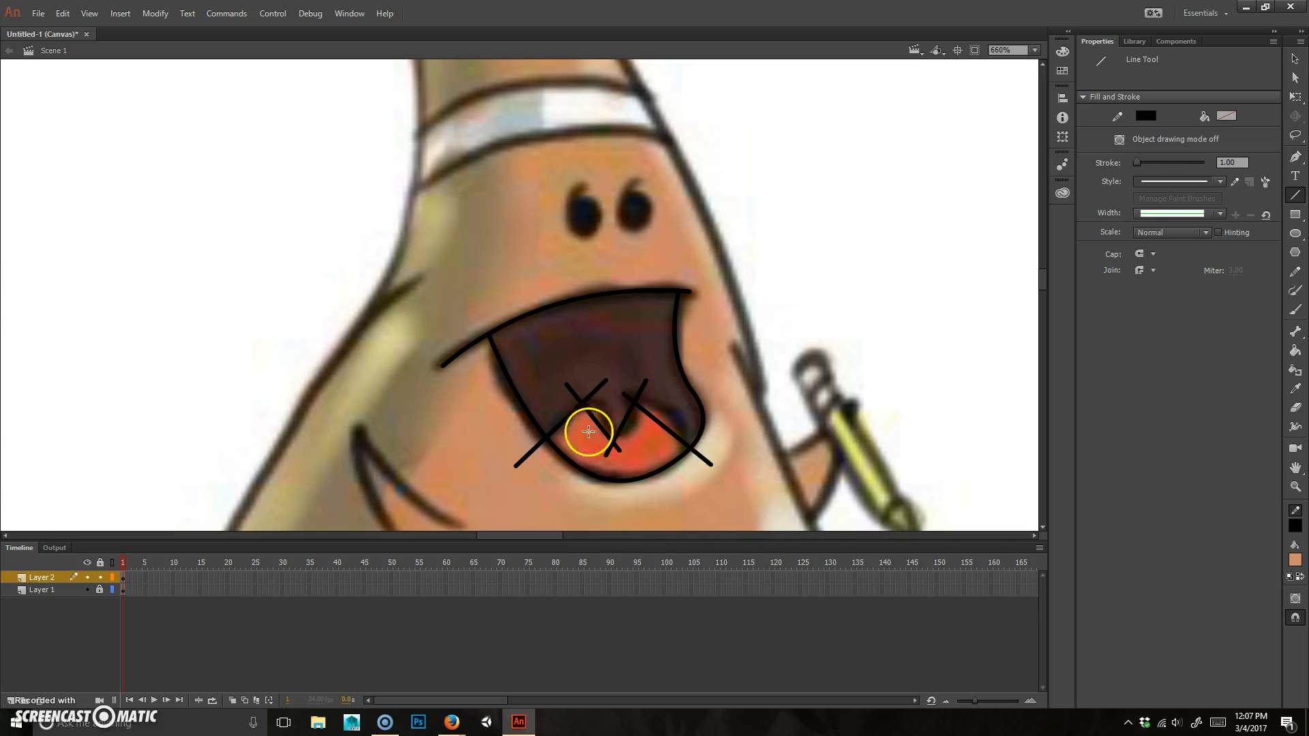
{"action": "key", "text": "v"}
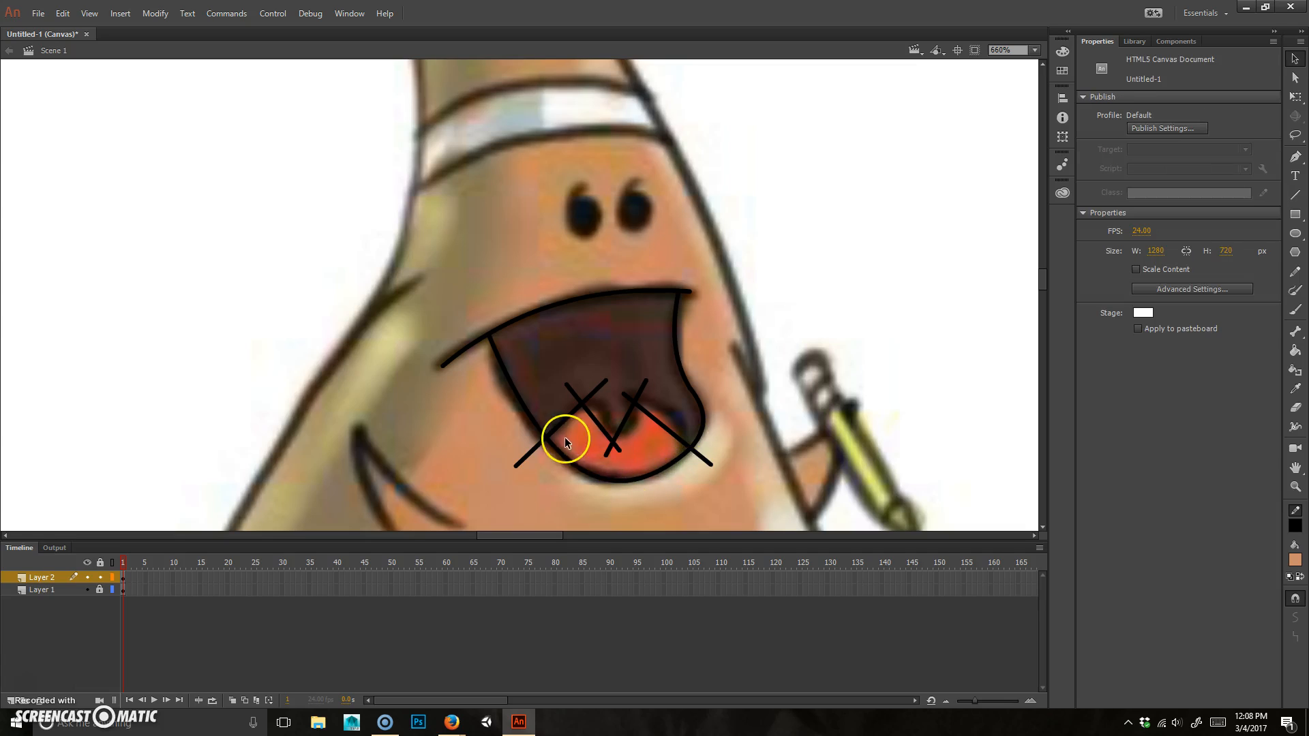
{"action": "left_click_drag", "start_coordinate": [556, 417], "coordinate": [606, 435]}
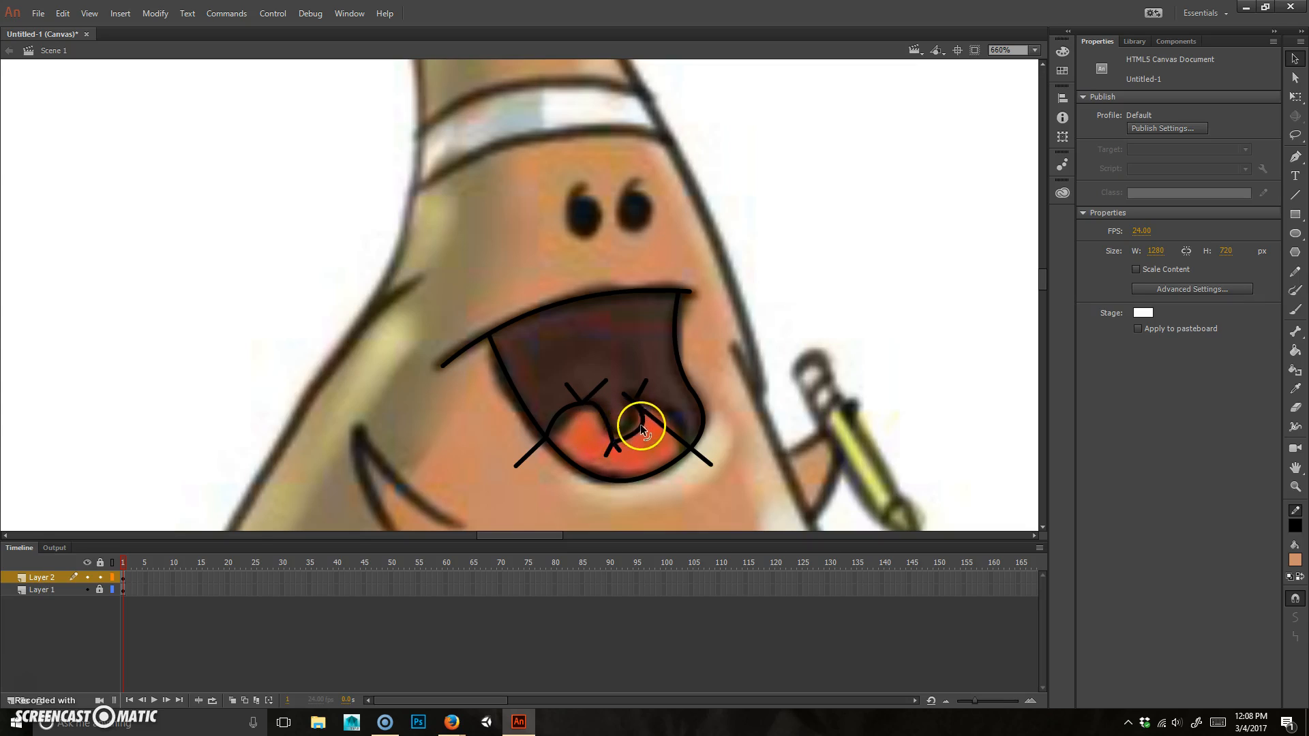
{"action": "left_click_drag", "start_coordinate": [631, 416], "coordinate": [658, 402]}
- Delete the overhanging line ends around the tongue outline, keeping only the curves that follow the reference
{"action": "left_click", "coordinate": [702, 458]}
{"action": "key", "text": "Delete"}
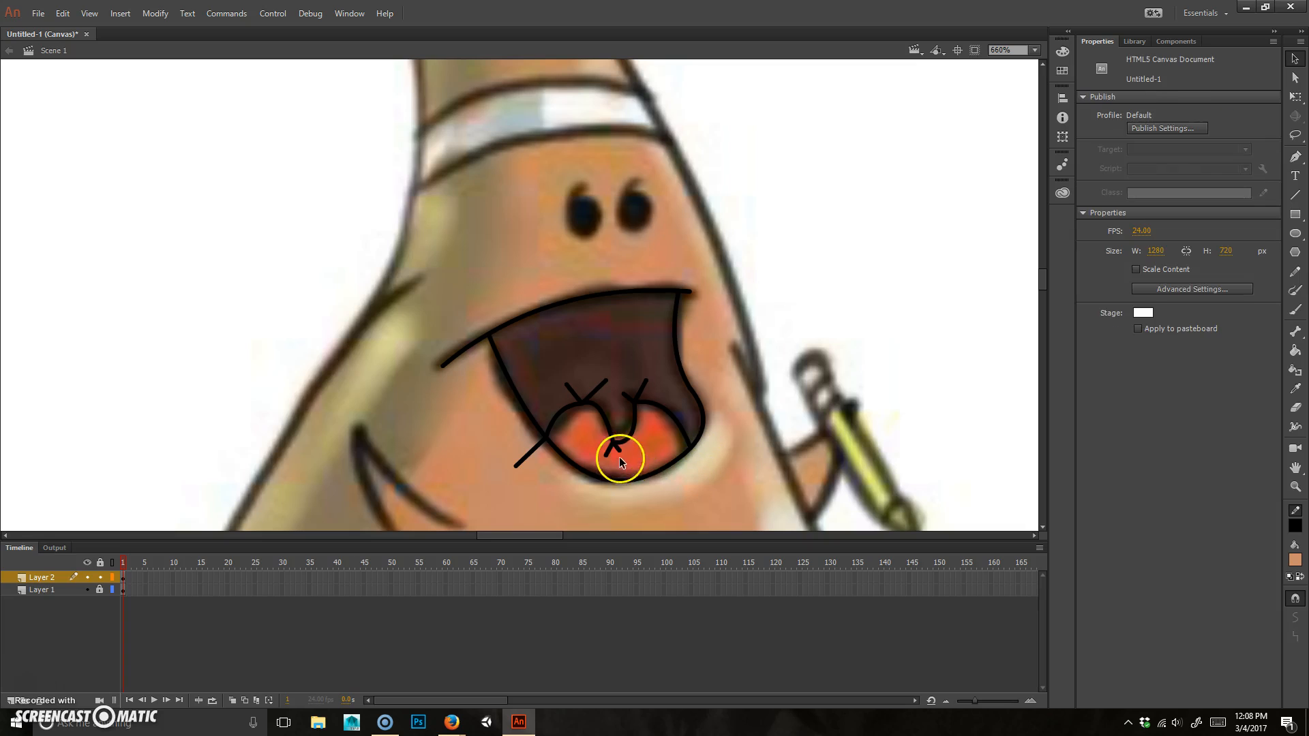
{"action": "left_click", "coordinate": [616, 449]}
{"action": "key", "text": "Delete"}
{"action": "left_click", "coordinate": [588, 405]}
{"action": "key", "text": "Delete"}
{"action": "left_click", "coordinate": [572, 392]}
{"action": "key", "text": "Delete"}
{"action": "left_click", "coordinate": [529, 452]}
{"action": "key", "text": "Delete"}
{"action": "left_click", "coordinate": [639, 383]}
{"action": "key", "text": "Delete"}
{"action": "left_click", "coordinate": [674, 439]}
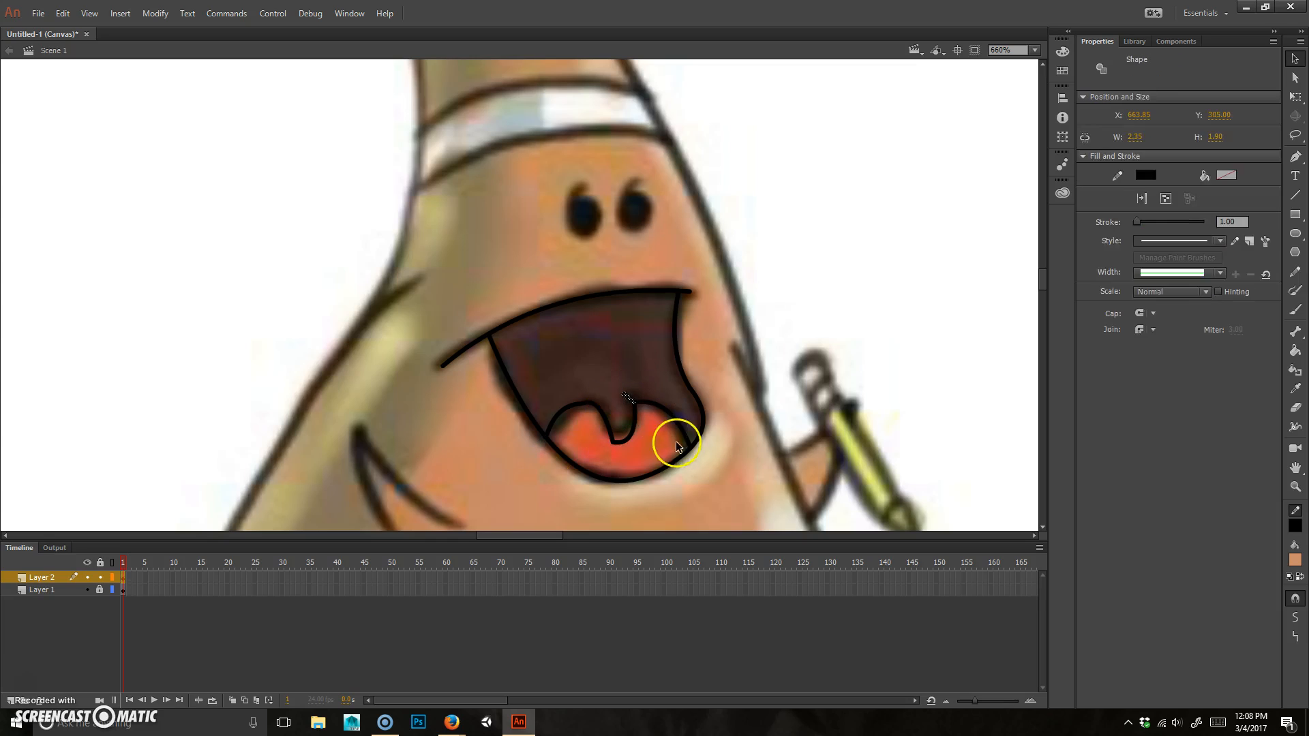
{"action": "key", "text": "Delete"}
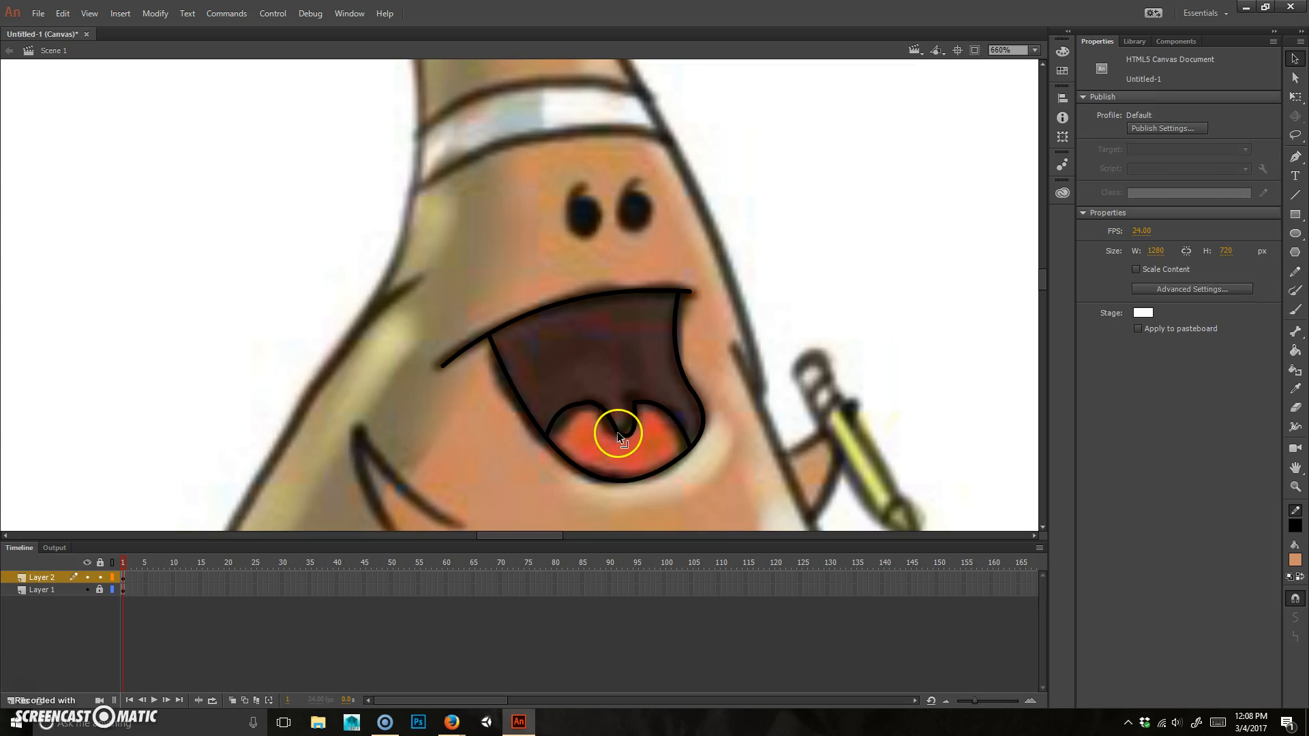
{"action": "left_click", "coordinate": [606, 427]}
{"action": "key", "text": "Delete"}
- Draw a short horizontal line across the tongue's central notch and delete its three segments one by one
{"action": "left_click", "coordinate": [1295, 194]}
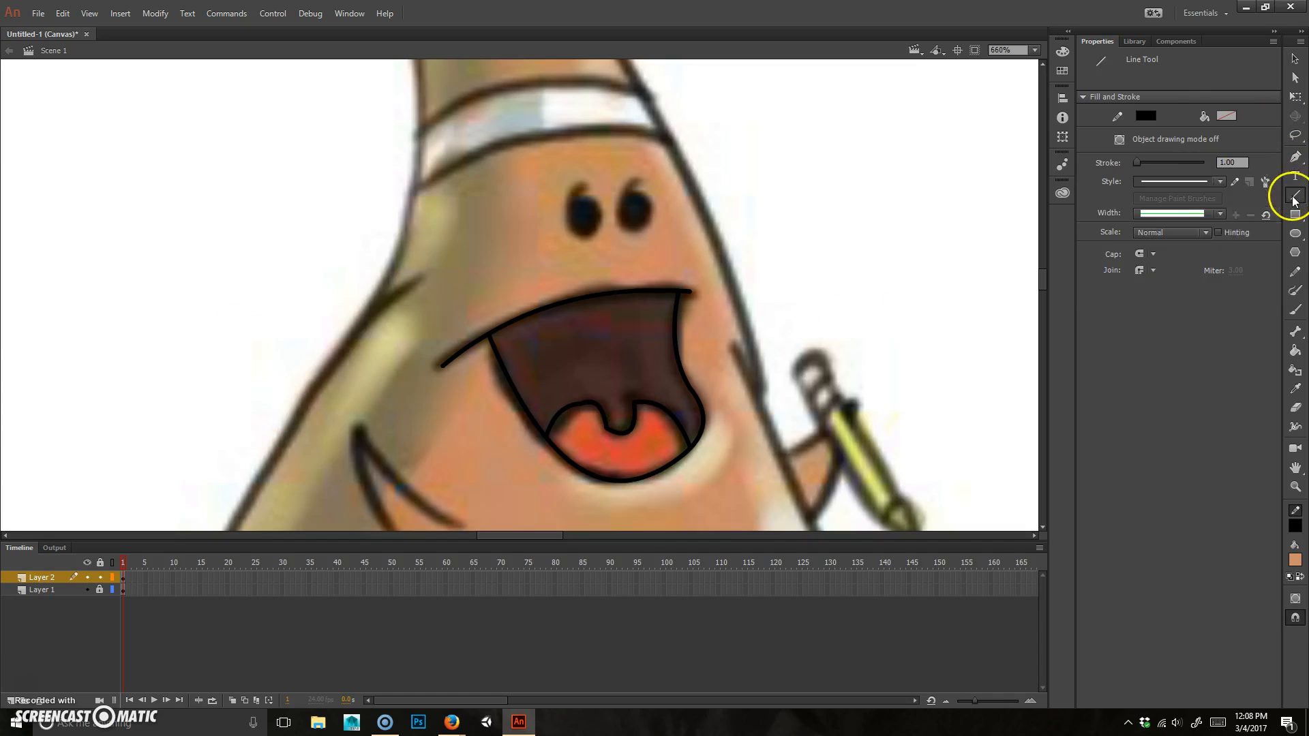
{"action": "left_click_drag", "start_coordinate": [587, 416], "coordinate": [653, 415]}
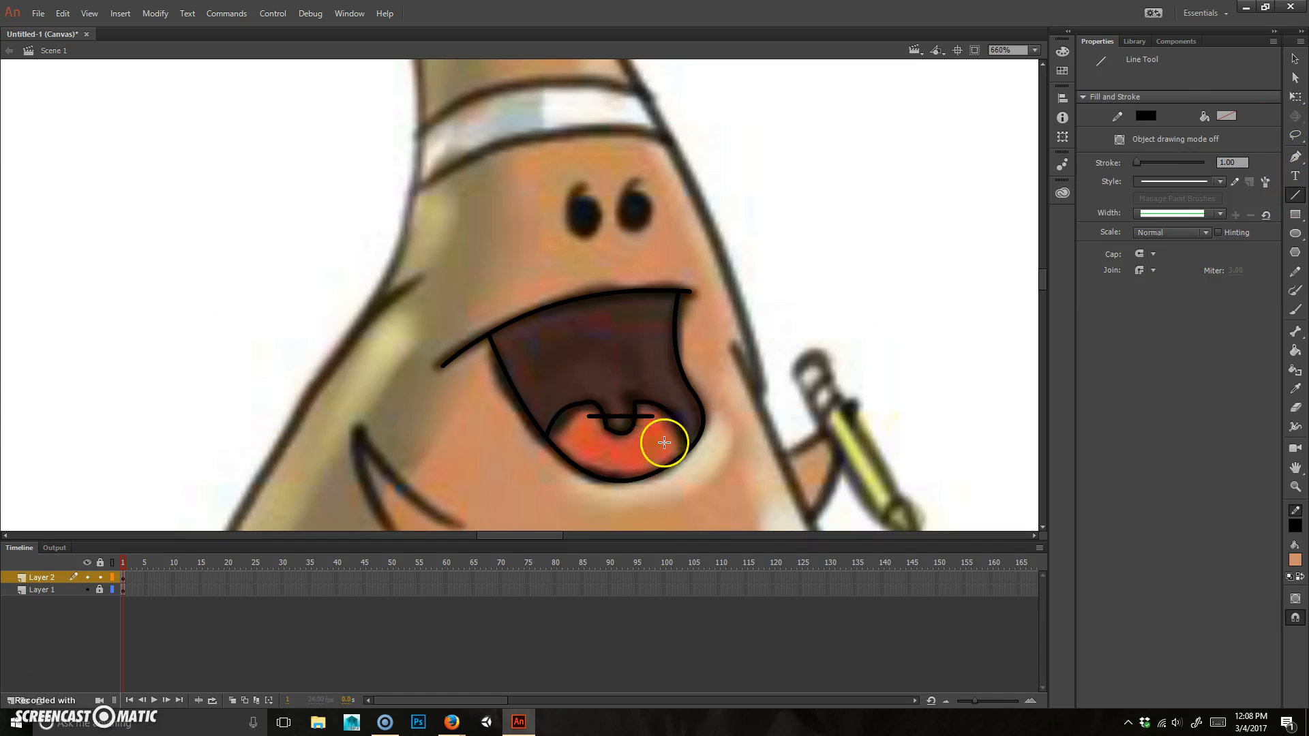
{"action": "key", "text": "v"}
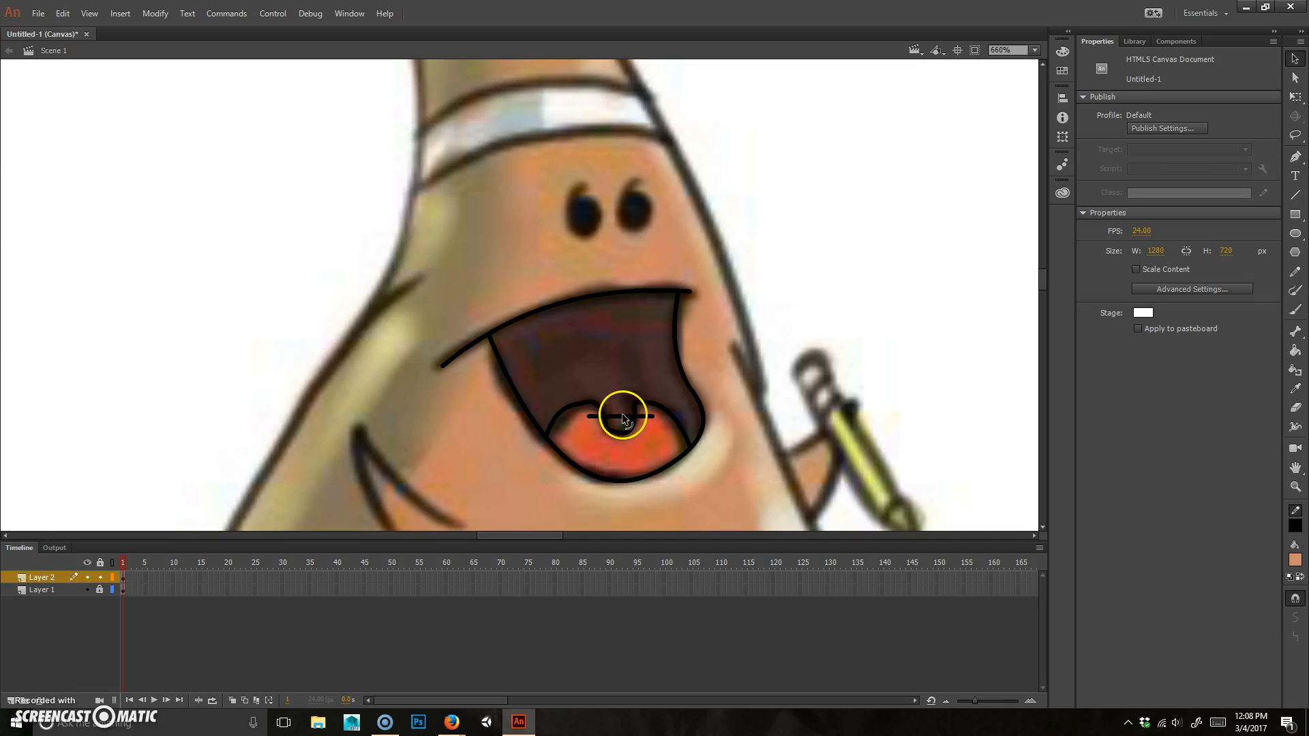
{"action": "scroll", "coordinate": [640, 422], "scroll_direction": "up", "scroll_amount": 3}
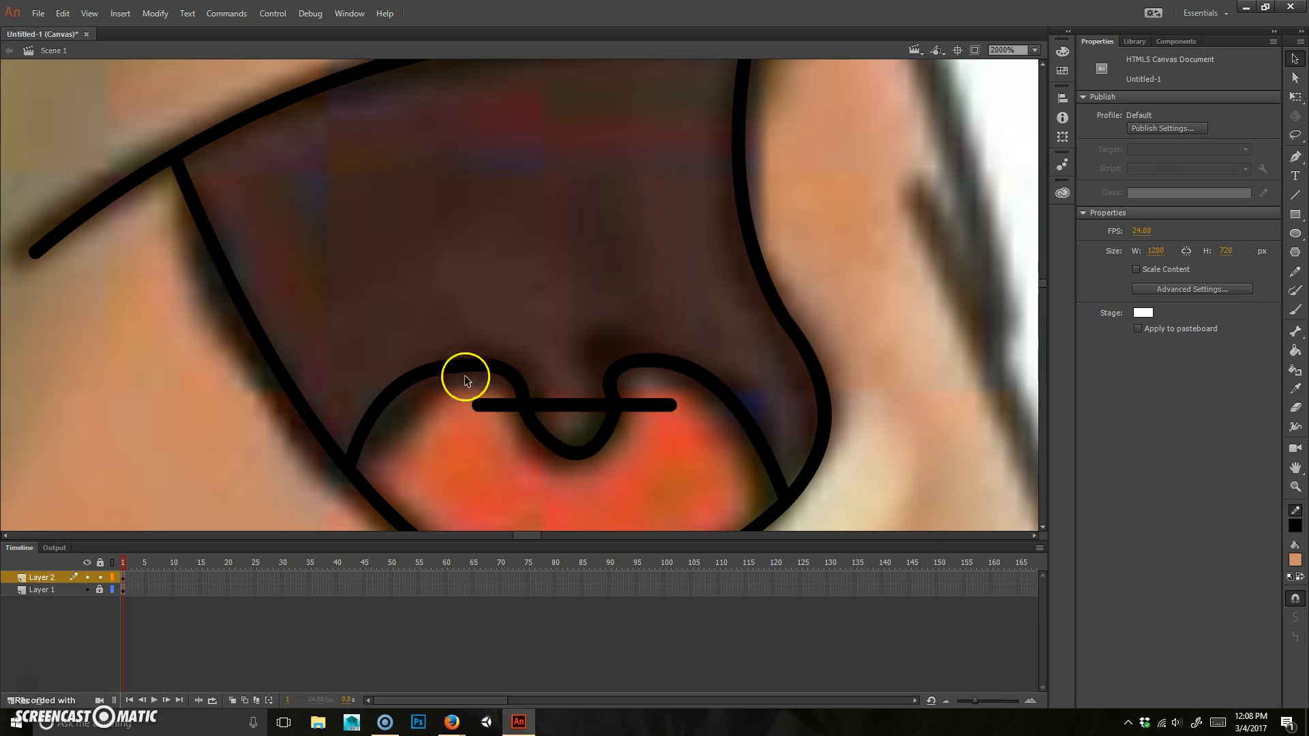
{"action": "left_click", "coordinate": [498, 402]}
{"action": "key", "text": "Delete"}
{"action": "left_click", "coordinate": [574, 406]}
{"action": "key", "text": "Delete"}
{"action": "left_click", "coordinate": [668, 403]}
{"action": "key", "text": "Delete"}
- Fill the tongue with orange and the mouth interior with dark brown, using the Paint Bucket
{"action": "scroll", "coordinate": [660, 426], "scroll_direction": "down", "scroll_amount": 5}
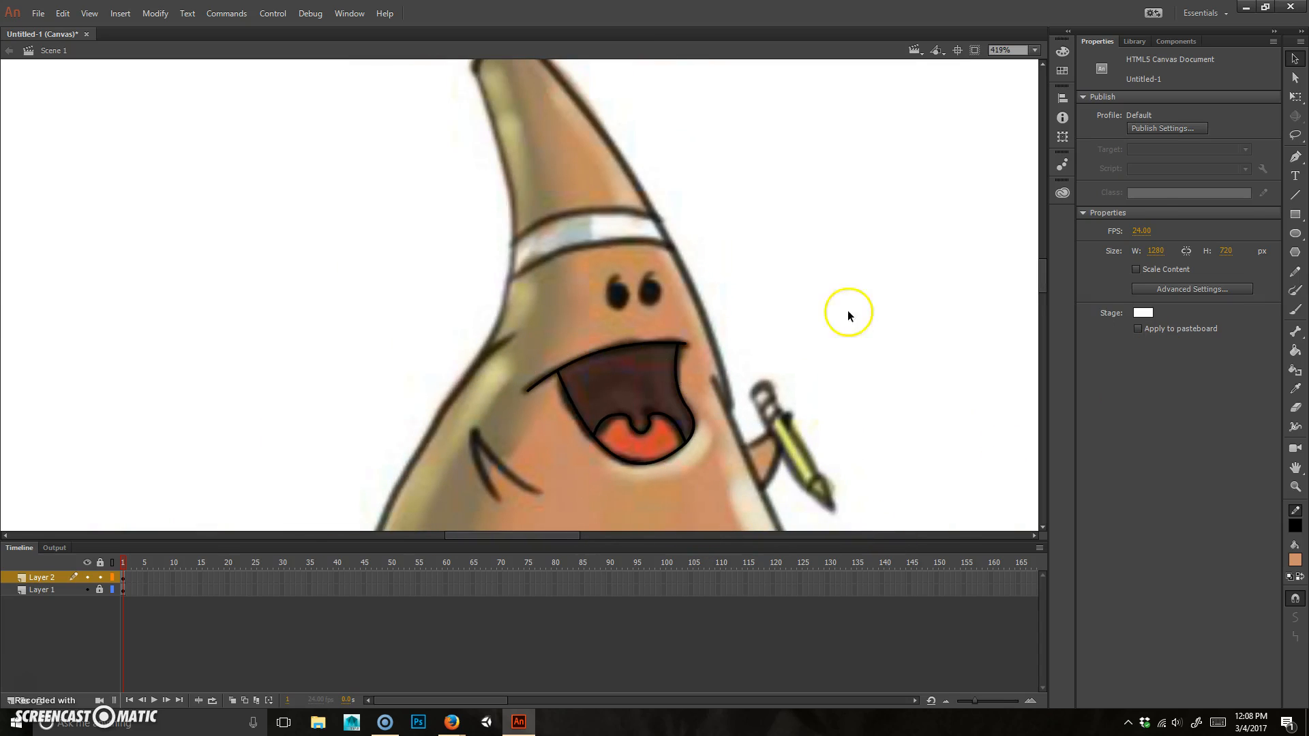
{"action": "left_click", "coordinate": [1294, 351]}
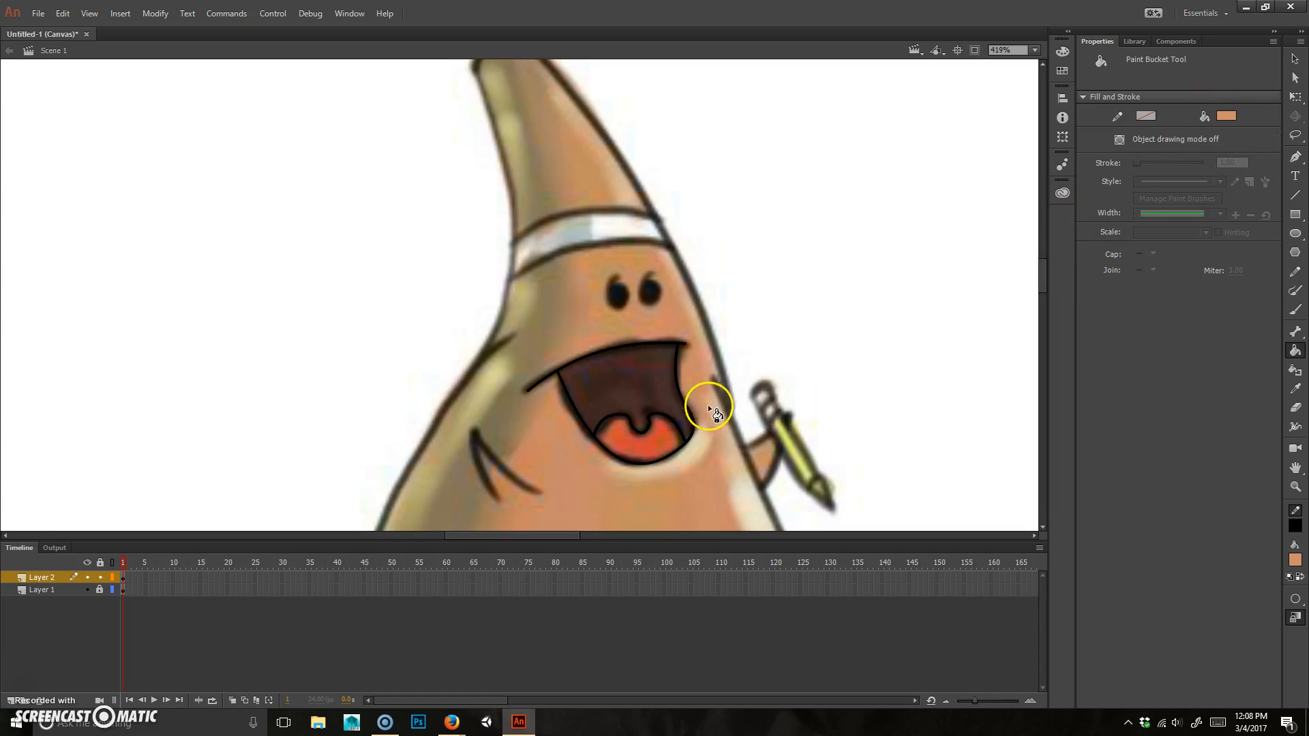
{"action": "key", "text": "alt"}
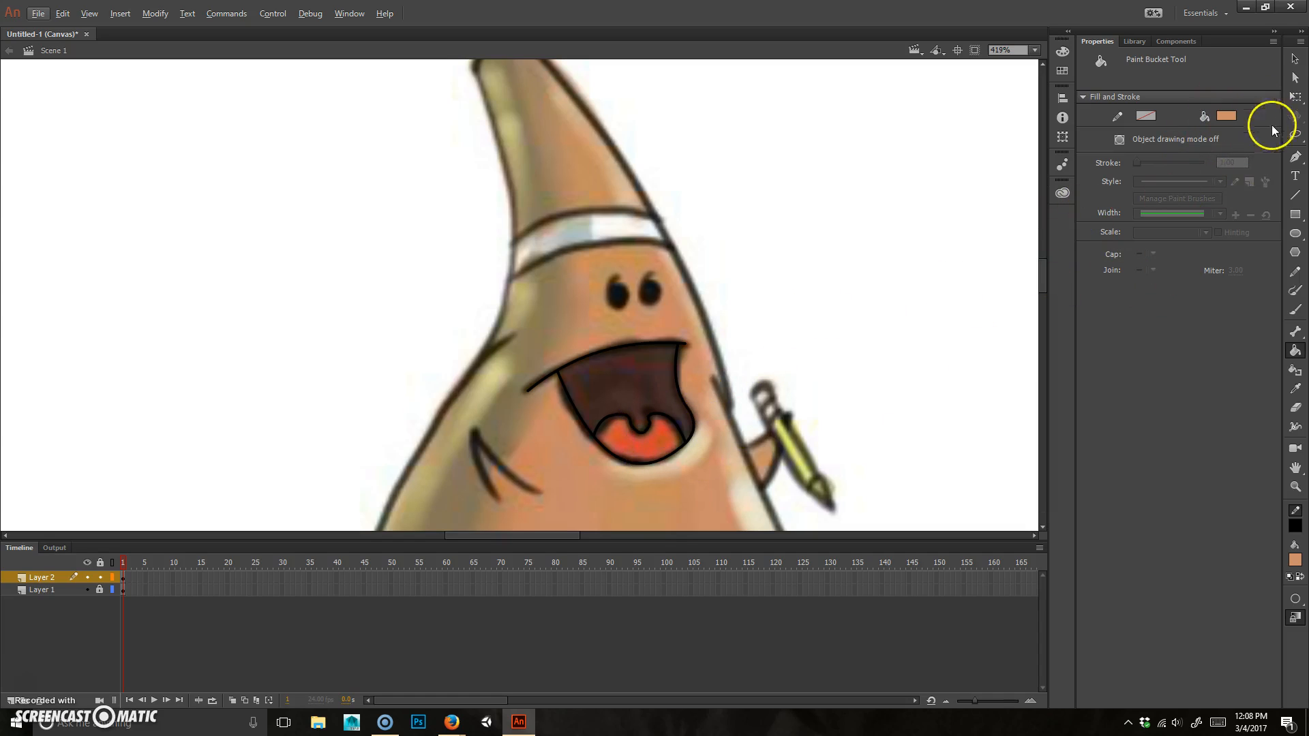
{"action": "left_click", "coordinate": [1225, 116]}
{"action": "left_click", "coordinate": [657, 439]}
{"action": "left_click", "coordinate": [666, 448]}
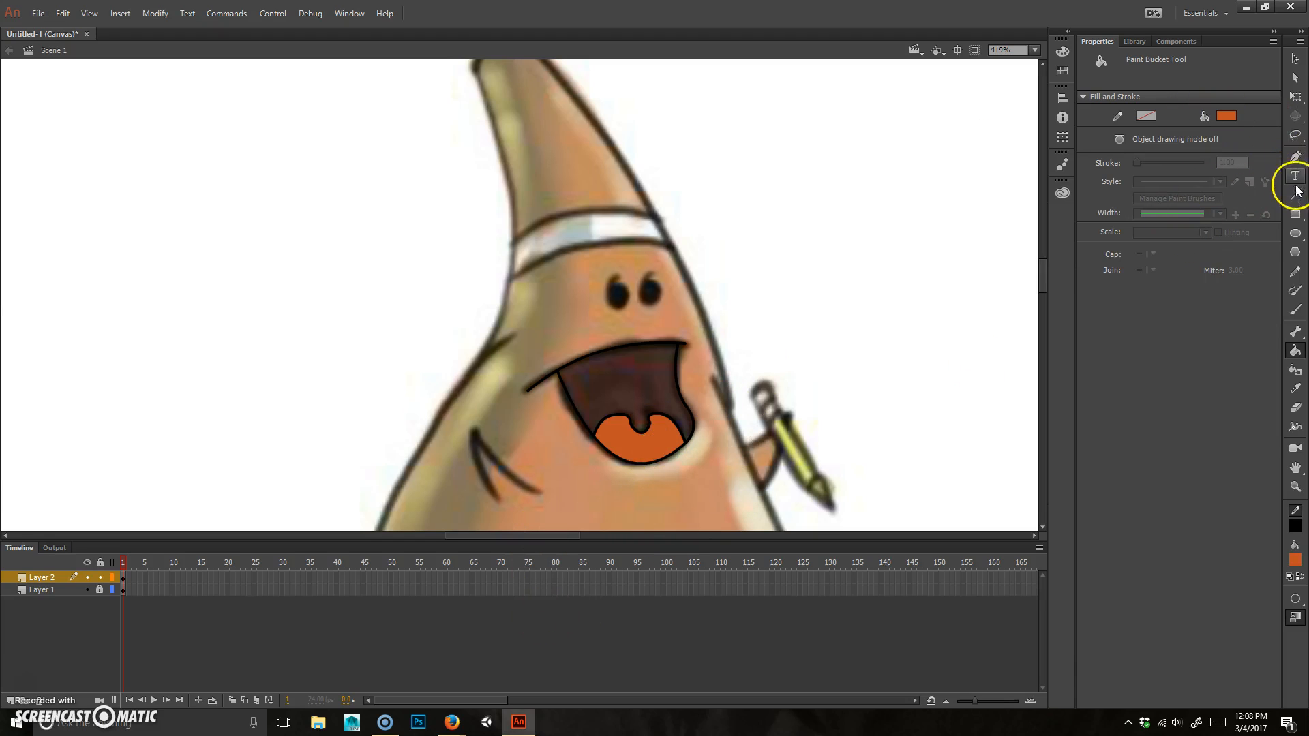
{"action": "left_click", "coordinate": [1226, 116]}
{"action": "left_click", "coordinate": [620, 382]}
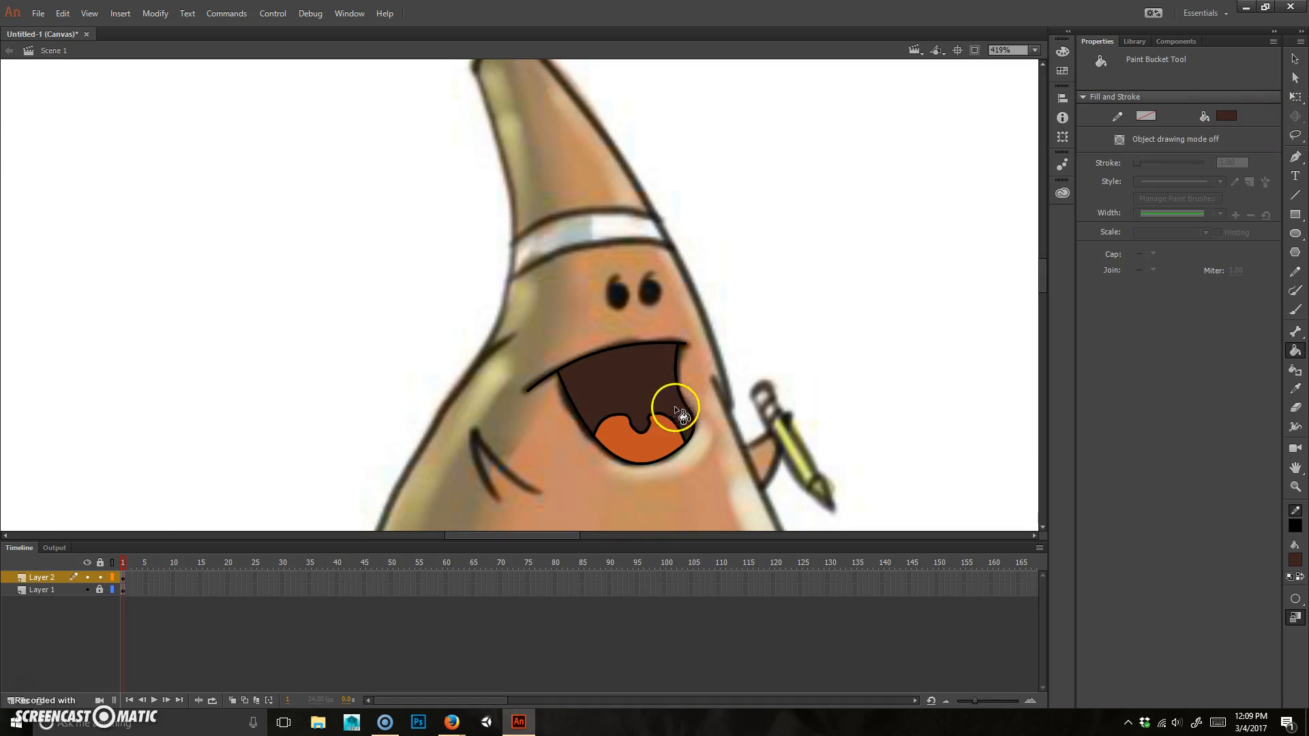
- Select the finished mouth with its tongue and move it off the reference onto the traced character's face
{"action": "scroll", "coordinate": [675, 409], "scroll_direction": "down", "scroll_amount": 4}
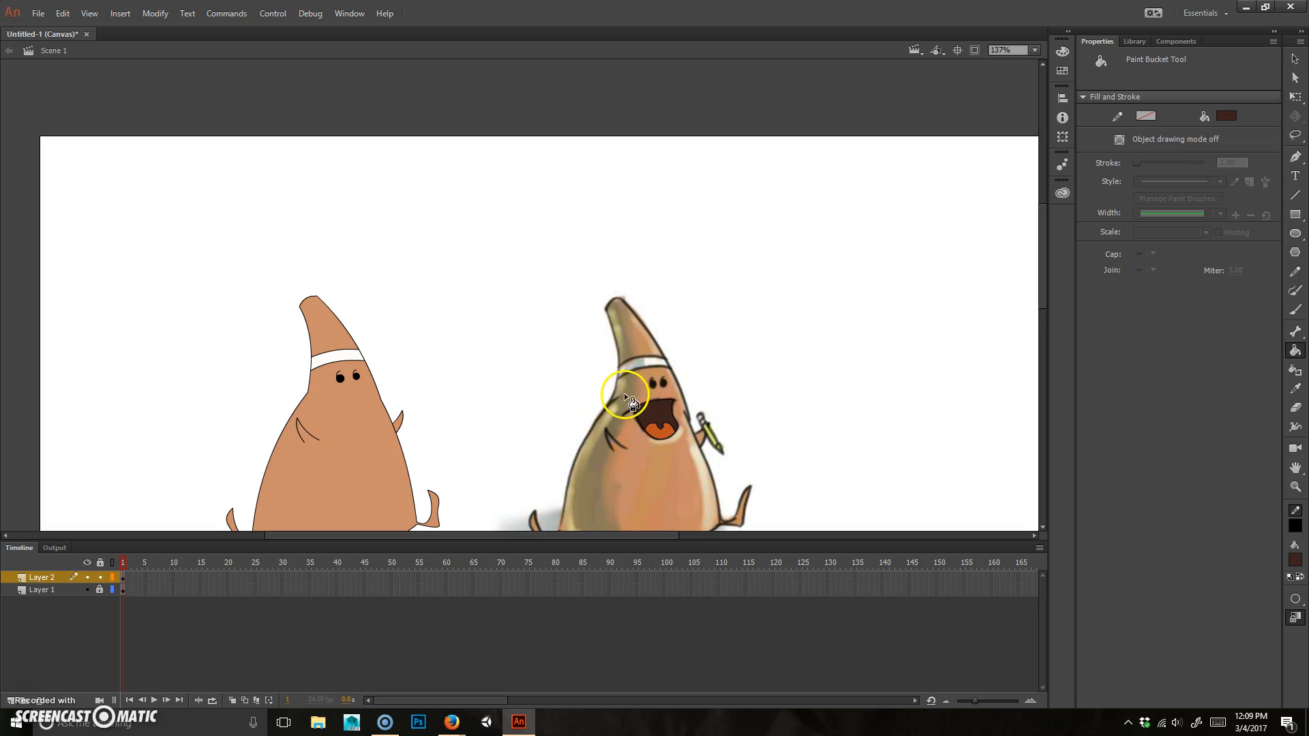
{"action": "key", "text": "v"}
{"action": "left_click_drag", "start_coordinate": [546, 352], "coordinate": [777, 491]}
{"action": "left_click_drag", "start_coordinate": [663, 414], "coordinate": [354, 405]}
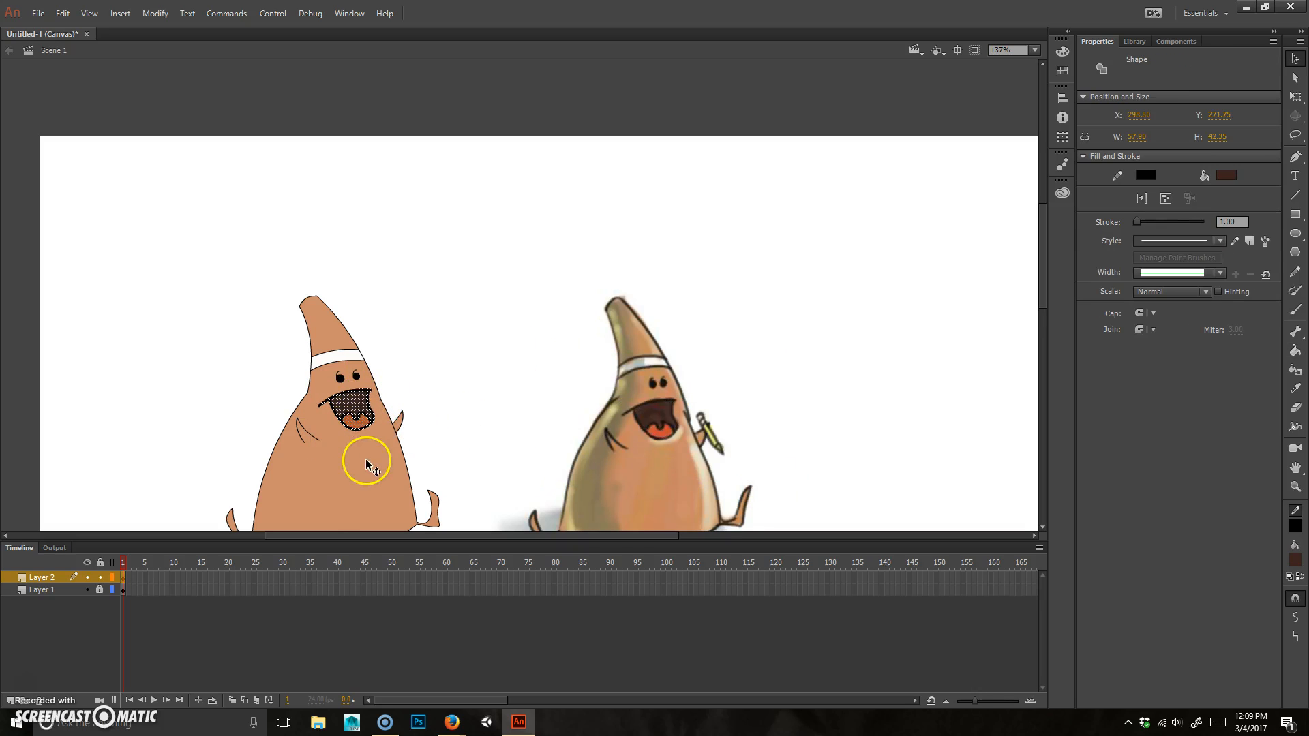
{"action": "left_click", "coordinate": [474, 397]}
{"action": "scroll", "coordinate": [518, 416], "scroll_direction": "down", "scroll_amount": 3}
{"action": "left_click_drag", "start_coordinate": [491, 453], "coordinate": [528, 362]}
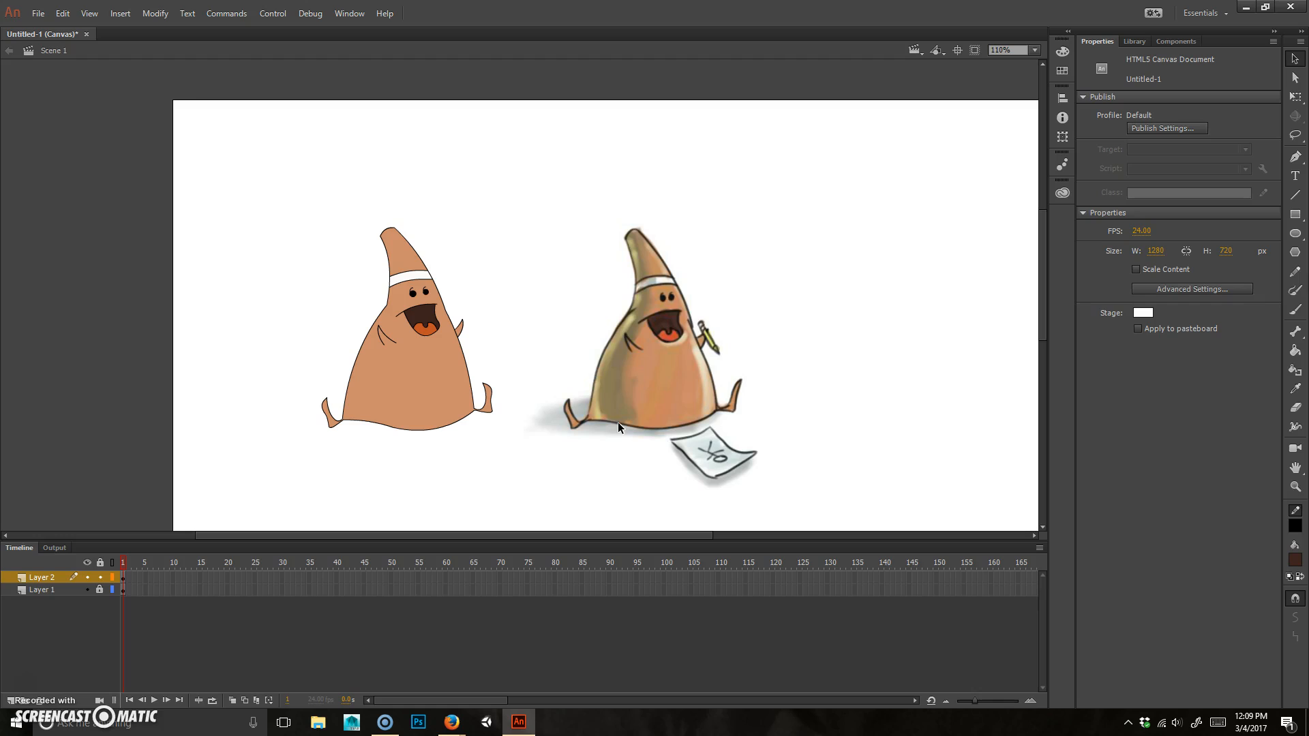
{"action": "scroll", "coordinate": [445, 396], "scroll_direction": "up", "scroll_amount": 3}
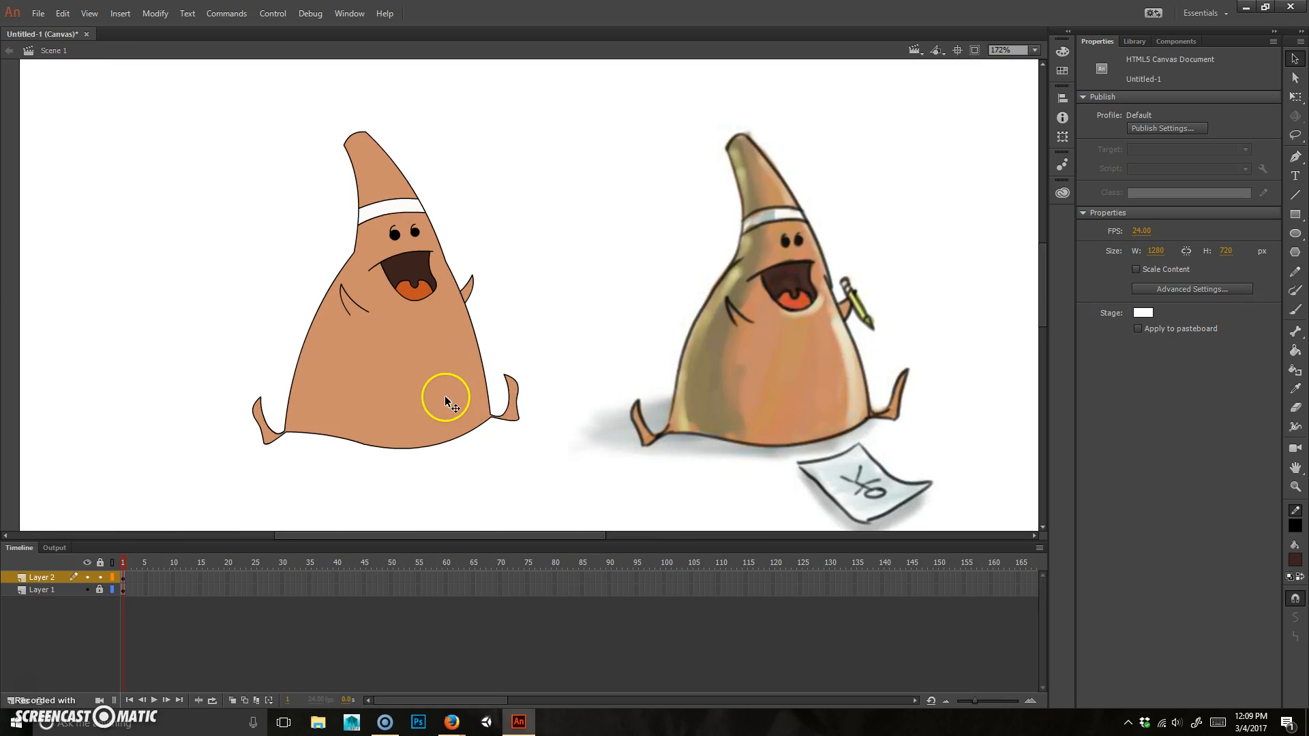
{"action": "left_click_drag", "start_coordinate": [534, 243], "coordinate": [592, 258]}
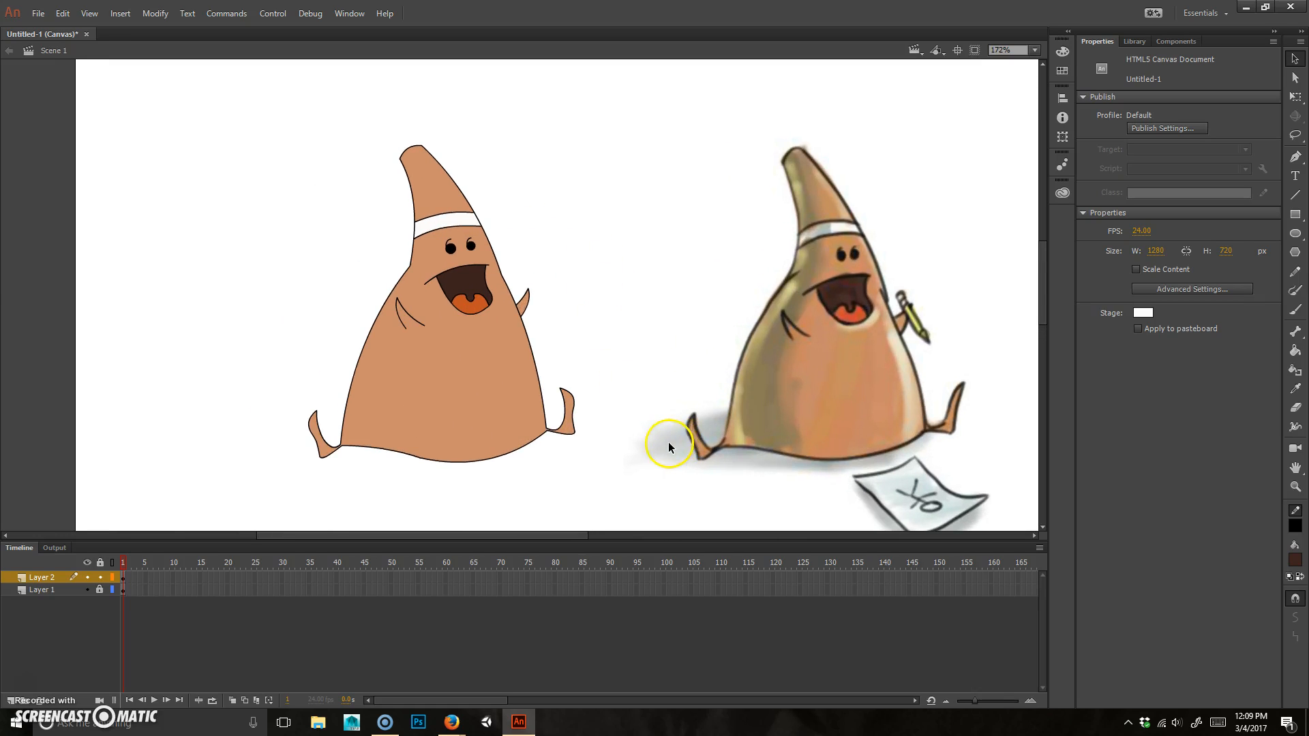
{"action": "left_click_drag", "start_coordinate": [409, 365], "coordinate": [569, 308]}
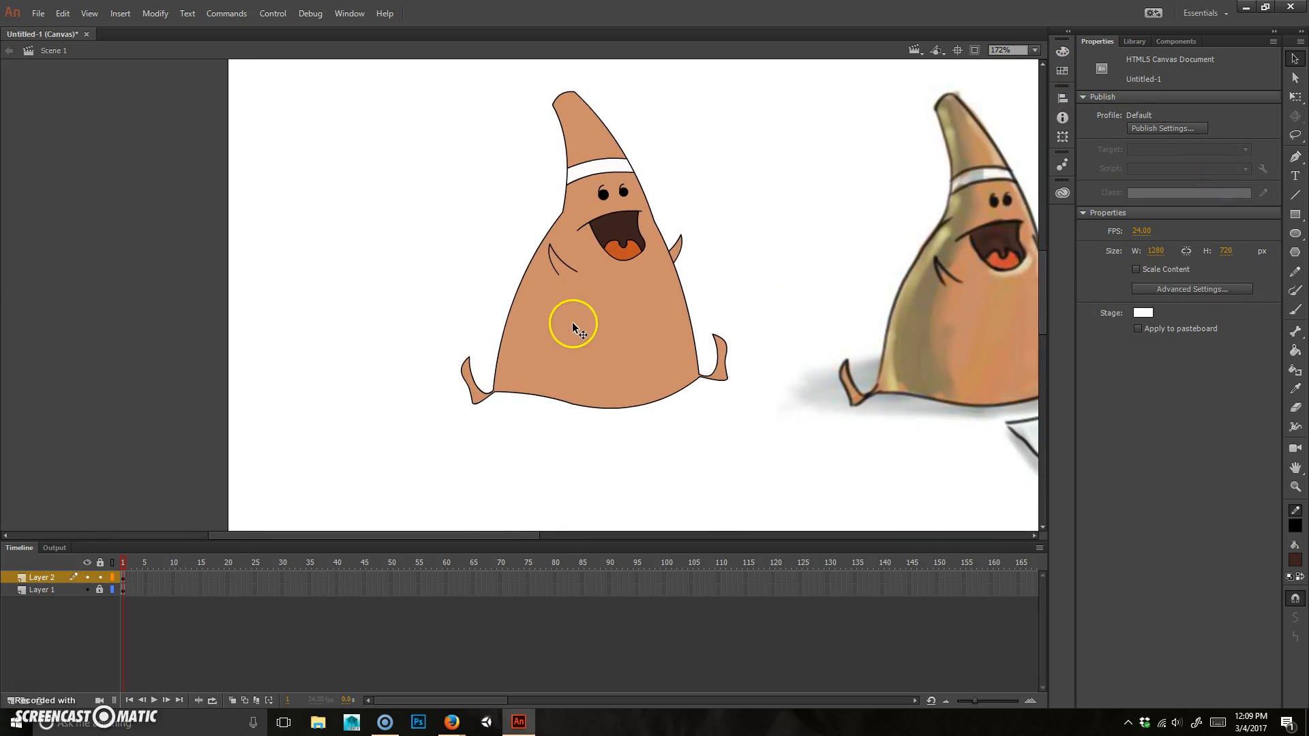
{"action": "left_click", "coordinate": [572, 328]}
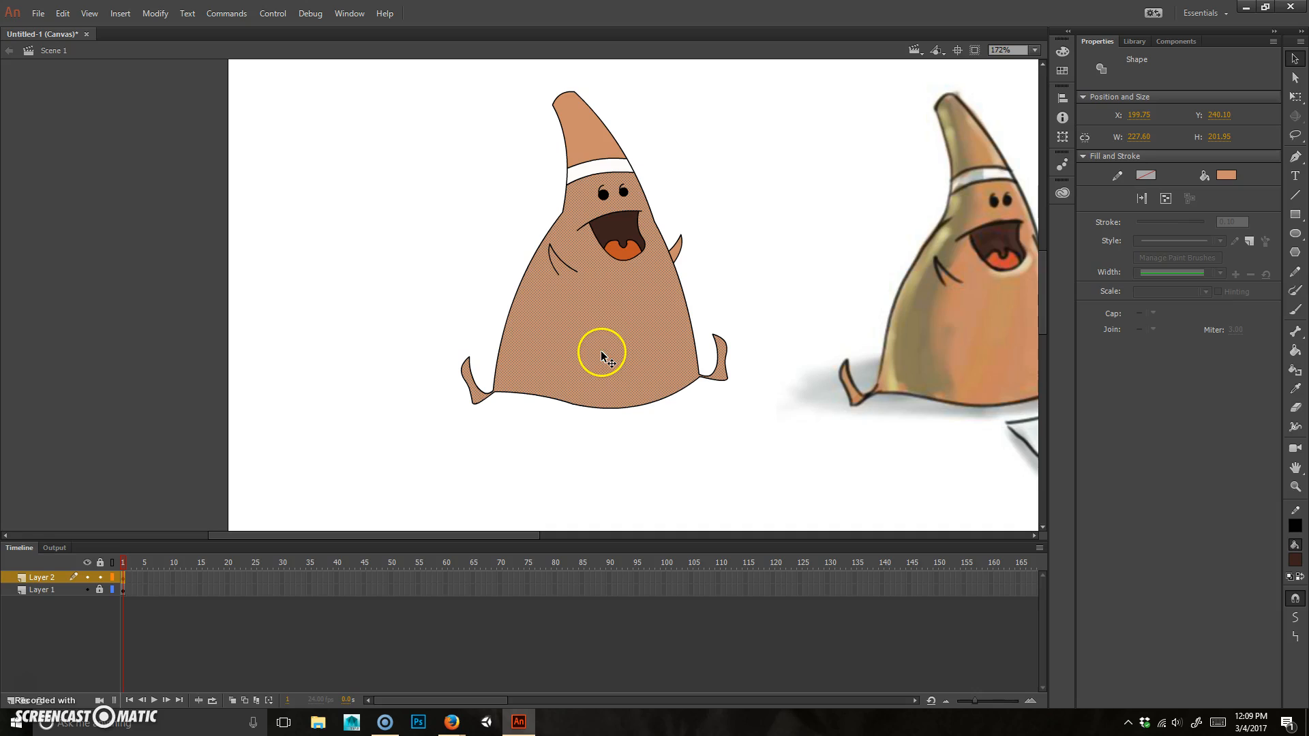
{"action": "left_click", "coordinate": [595, 177], "text": "shift"}
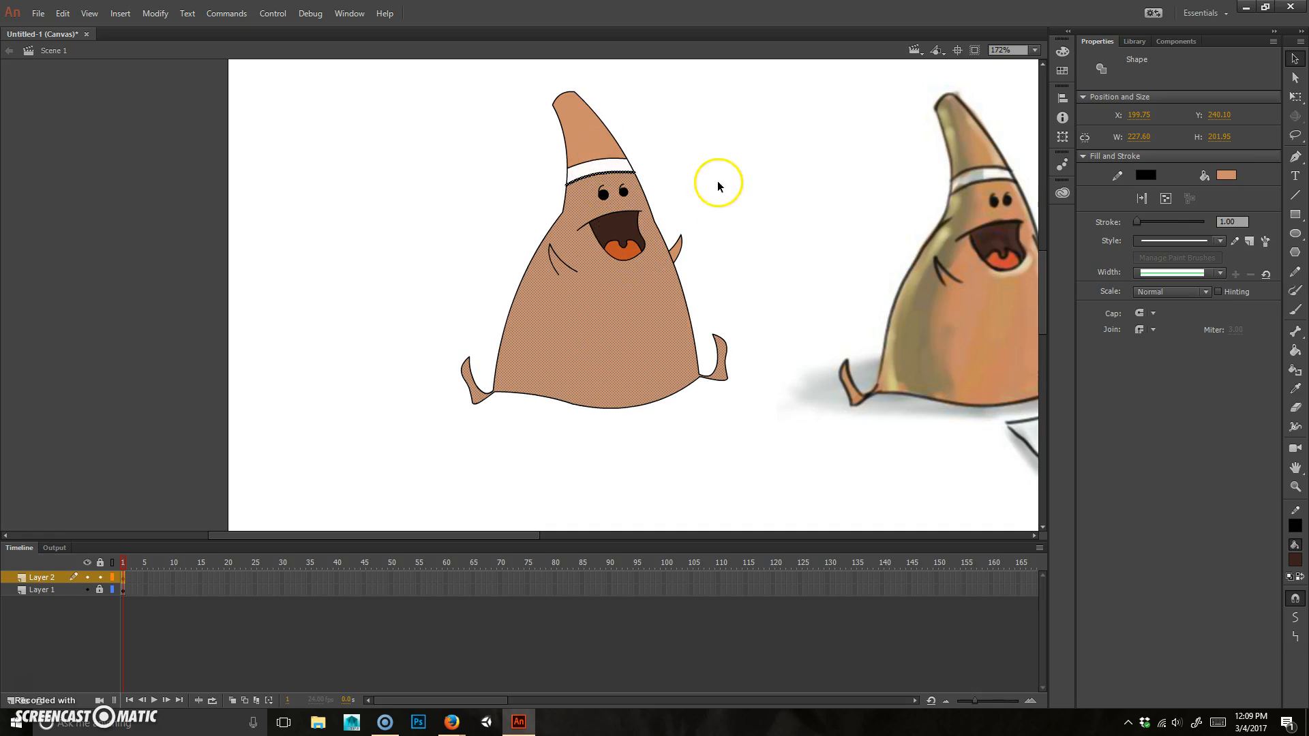
{"action": "left_click", "coordinate": [558, 424]}
{"action": "double_click", "coordinate": [566, 367]}
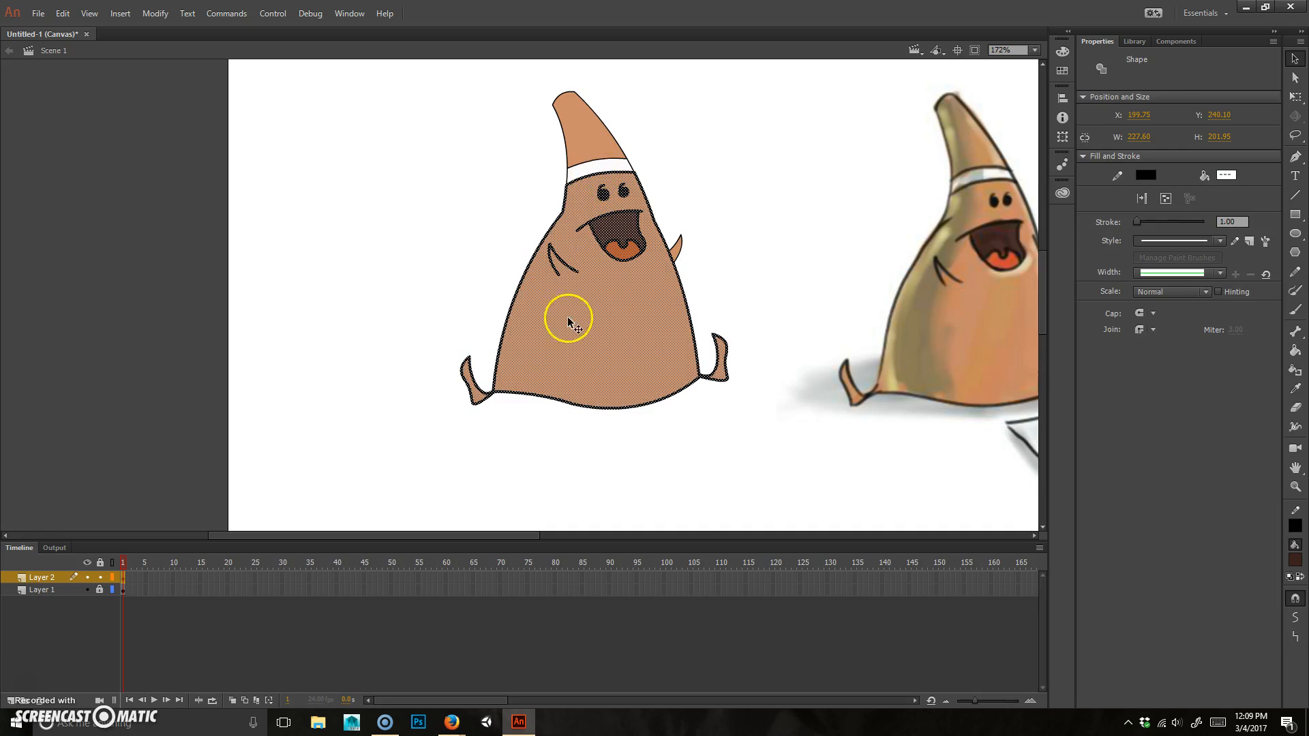
{"action": "left_click", "coordinate": [603, 475]}
{"action": "left_click", "coordinate": [619, 321]}
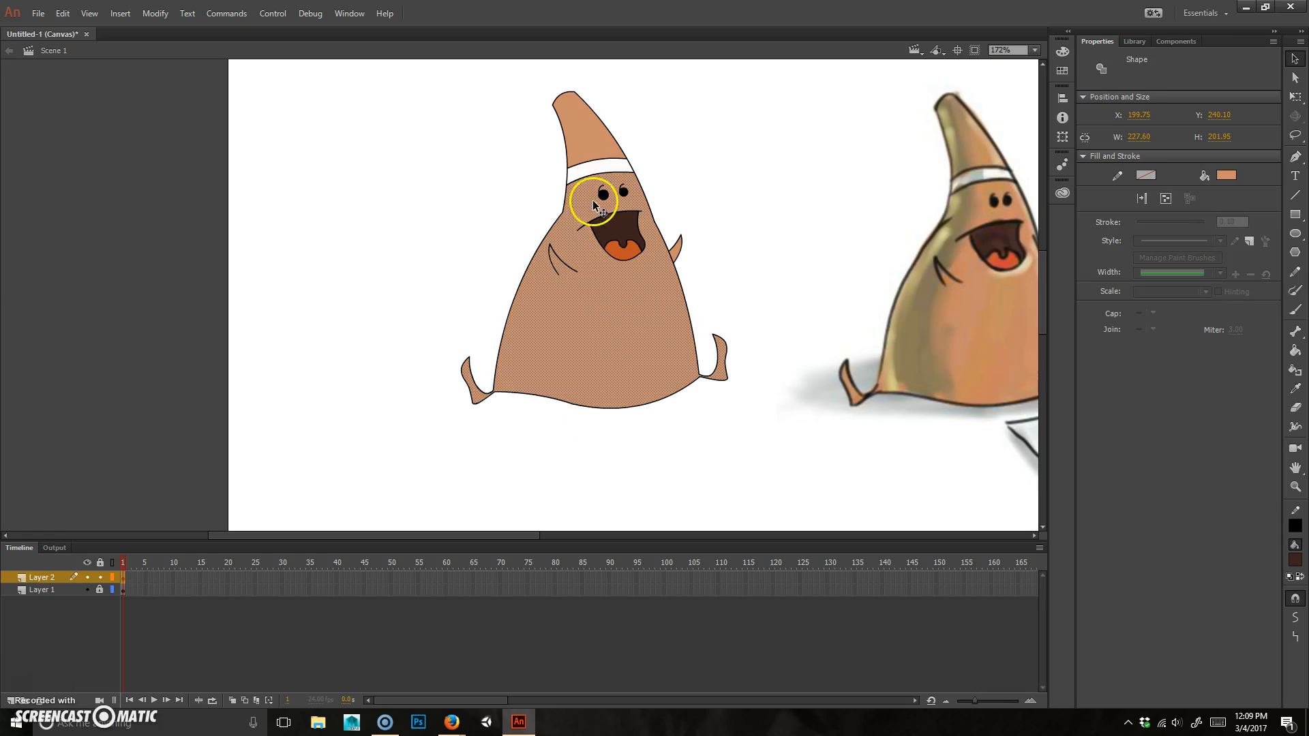
{"action": "right_click", "coordinate": [787, 385]}
{"action": "left_click", "coordinate": [691, 386]}
- Select the body, cone tip and headband fills without their outlines and place them on the empty stage beyond the reference
{"action": "left_click", "coordinate": [588, 325]}
{"action": "left_click", "coordinate": [585, 119], "text": "shift"}
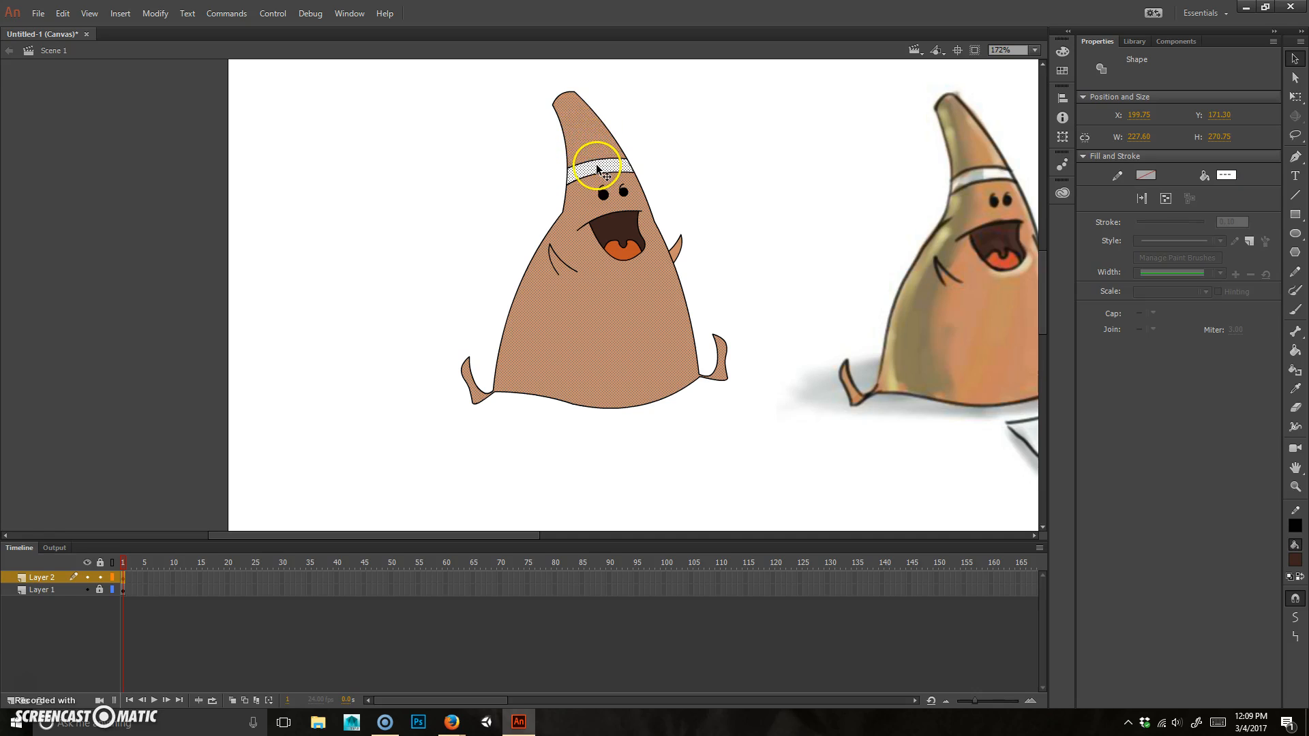
{"action": "left_click_drag", "start_coordinate": [633, 295], "coordinate": [802, 149]}
{"action": "left_click_drag", "start_coordinate": [815, 269], "coordinate": [676, 483]}
{"action": "left_click_drag", "start_coordinate": [626, 339], "coordinate": [917, 242]}
{"action": "left_click_drag", "start_coordinate": [917, 332], "coordinate": [912, 423]}
{"action": "left_click_drag", "start_coordinate": [667, 304], "coordinate": [700, 408]}
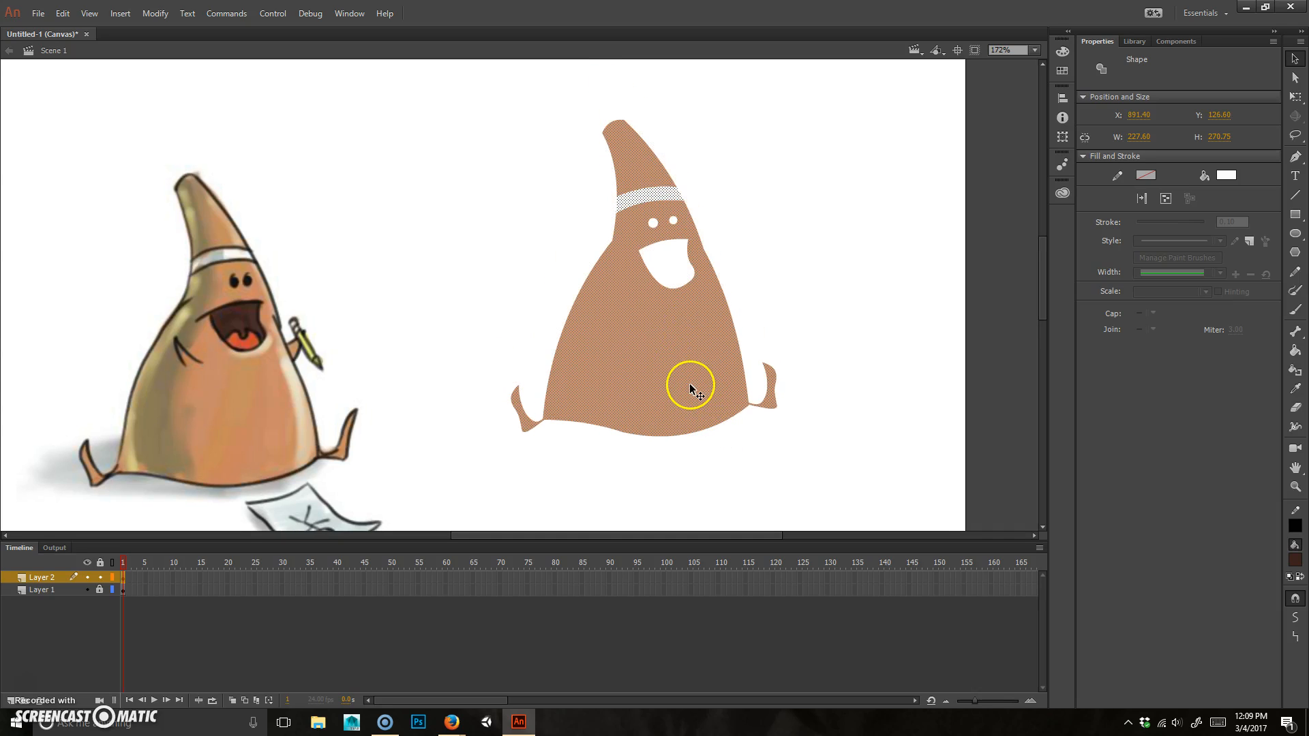
- Overlay a copy of the fills slightly right of and below the first set and colour it green
{"action": "mouse_move", "coordinate": [656, 365]}
{"action": "left_mouse_down"}
{"action": "mouse_move", "coordinate": [677, 358]}
{"action": "mouse_move", "coordinate": [672, 372]}
{"action": "left_mouse_up"}
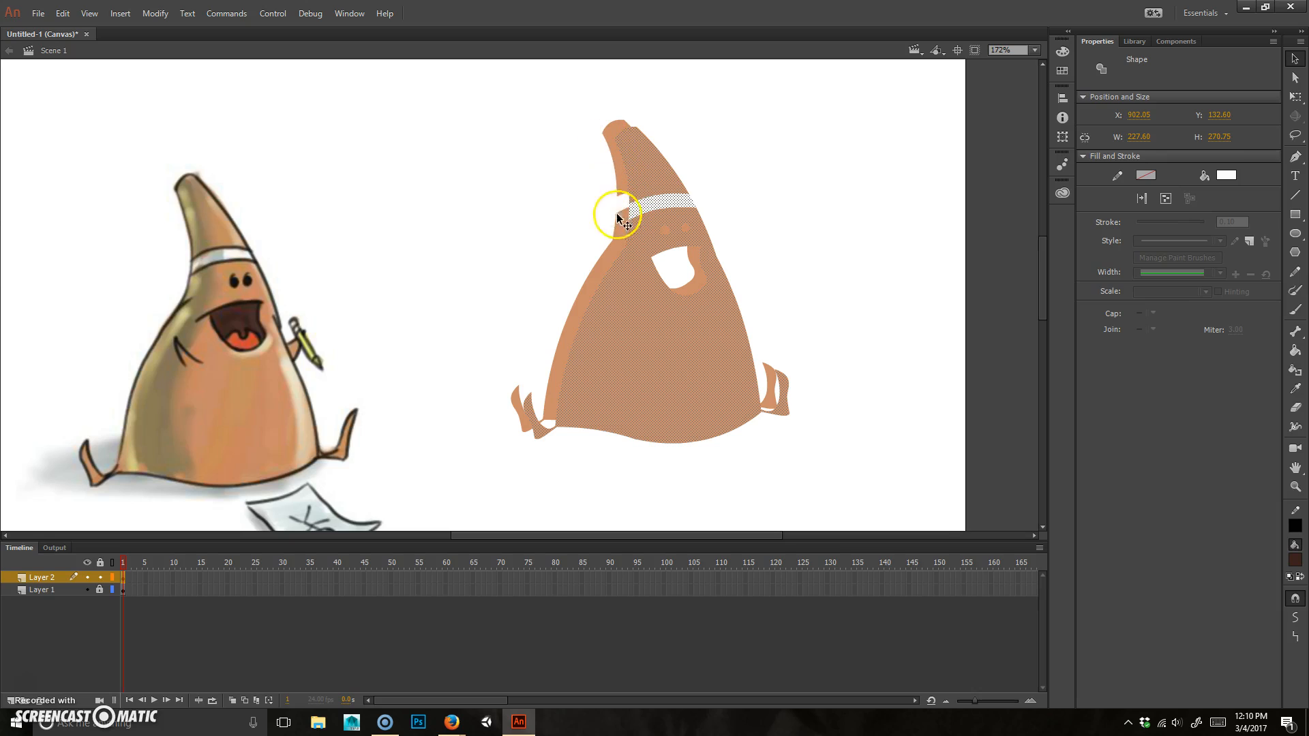
{"action": "left_click", "coordinate": [1226, 175]}
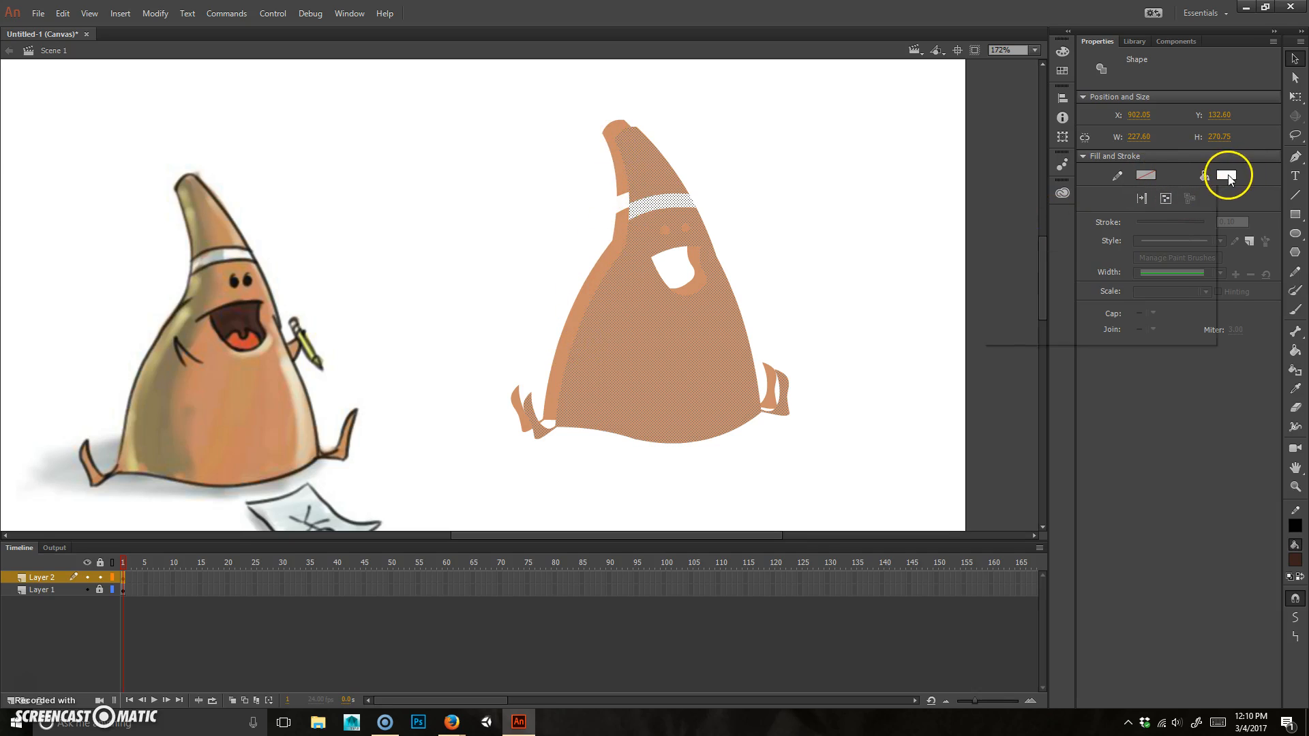
{"action": "left_click", "coordinate": [1085, 237]}
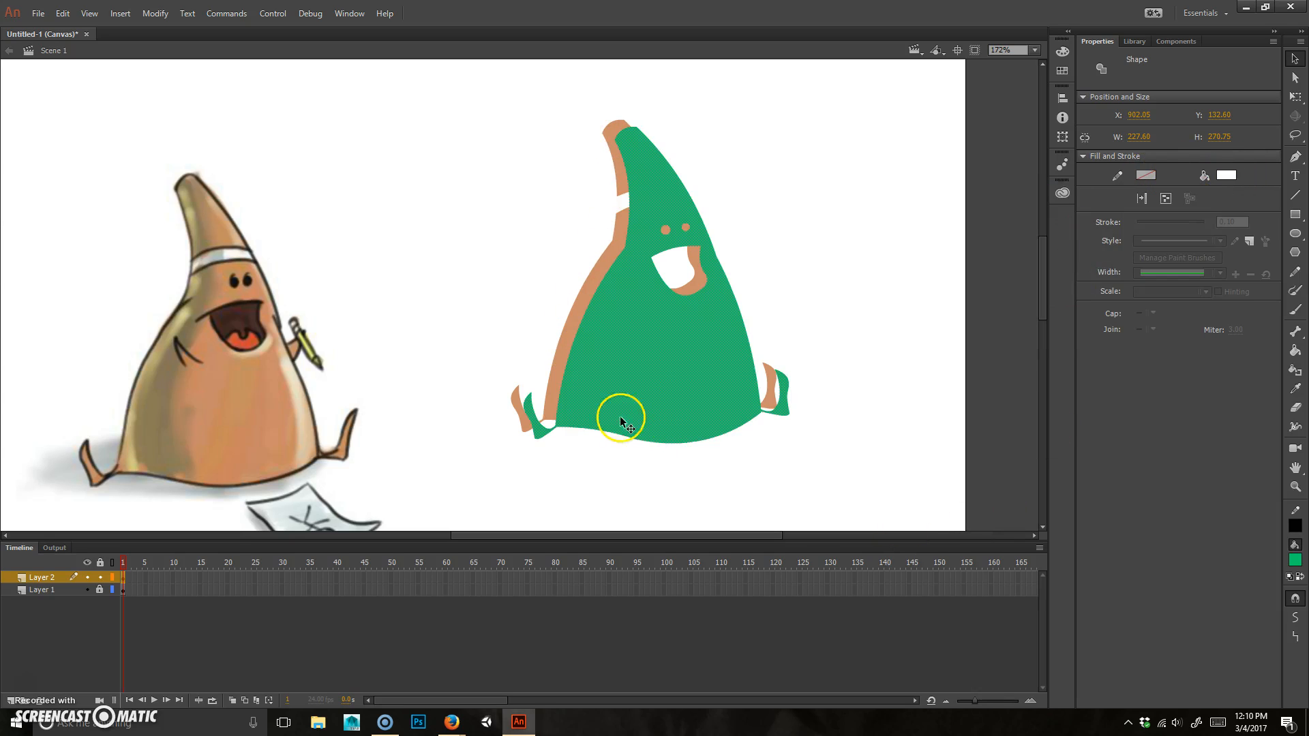
- Delete the green copy to cut the shape down to its left-edge strips, and remove the leftover right leg piece
{"action": "left_click", "coordinate": [893, 238]}
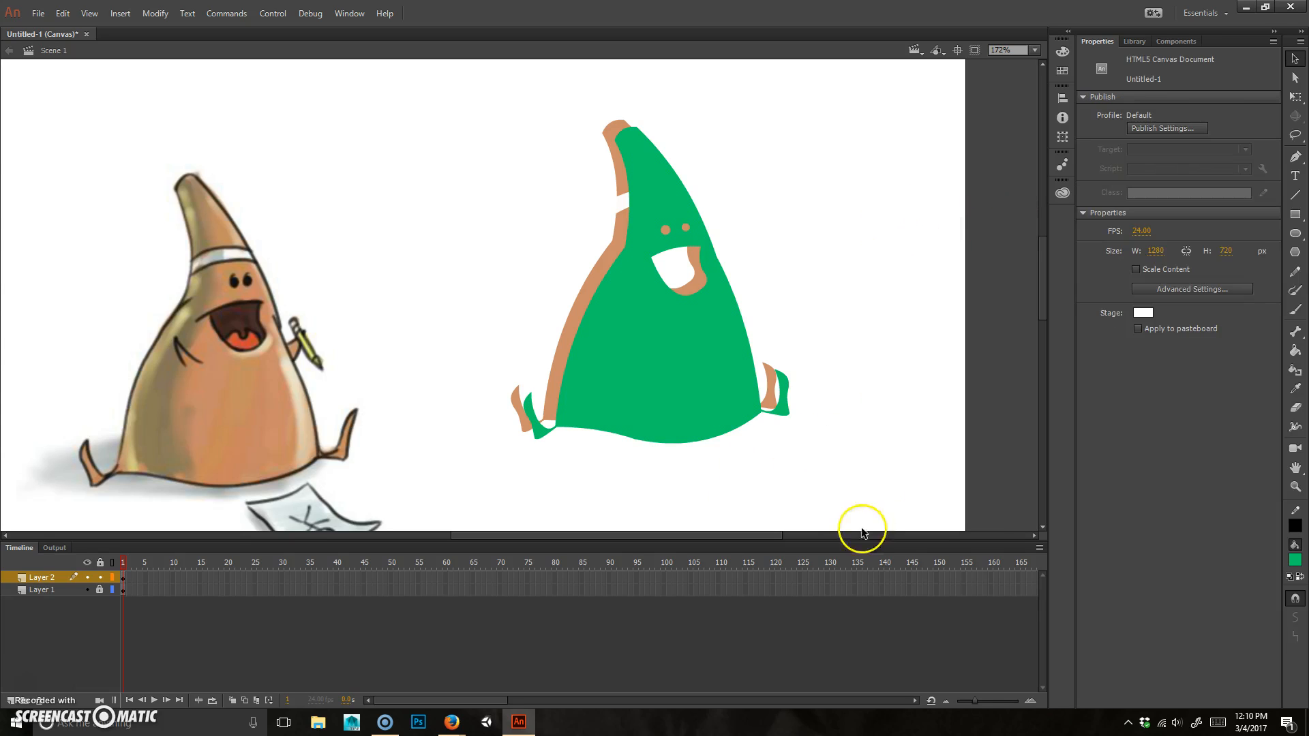
{"action": "left_click", "coordinate": [647, 345]}
{"action": "key", "text": "Delete"}
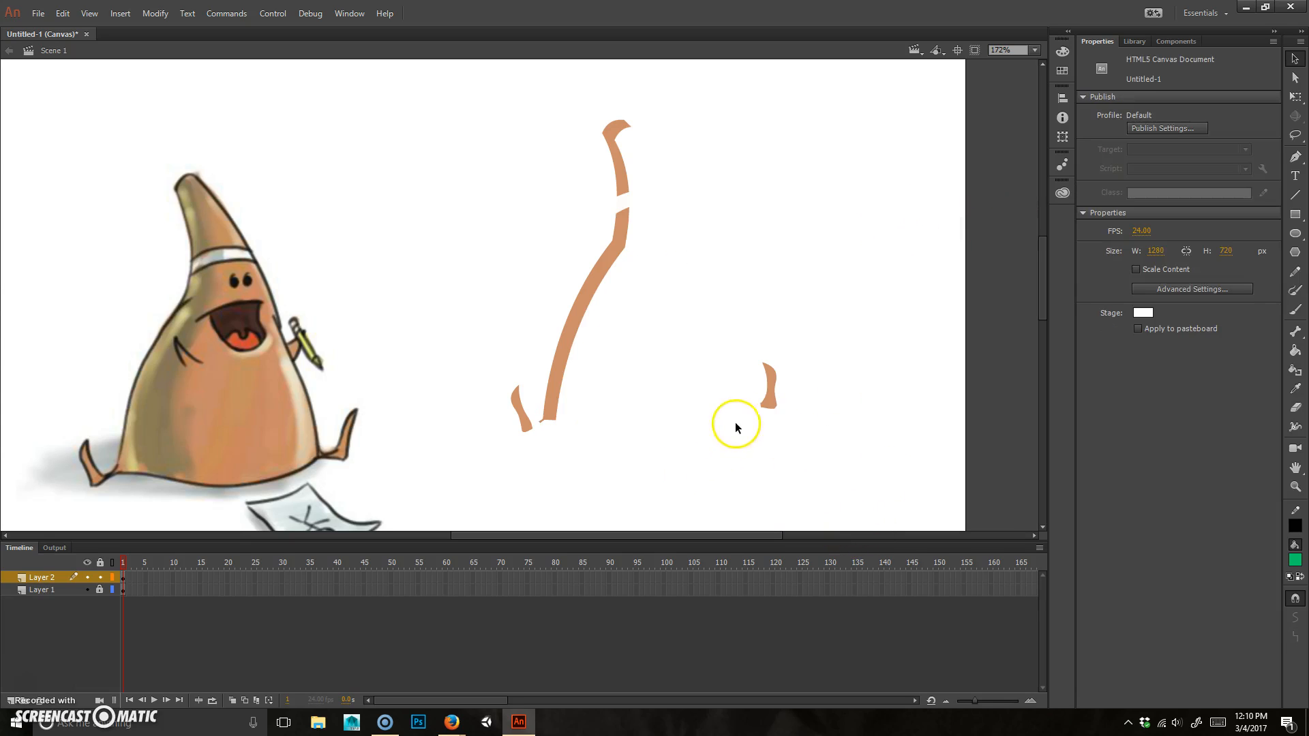
{"action": "left_click", "coordinate": [775, 394]}
{"action": "key", "text": "Delete"}
- Select the left leg, body and cone tip shading strips together and recolour their fill to brown #996600
{"action": "left_click", "coordinate": [527, 424]}
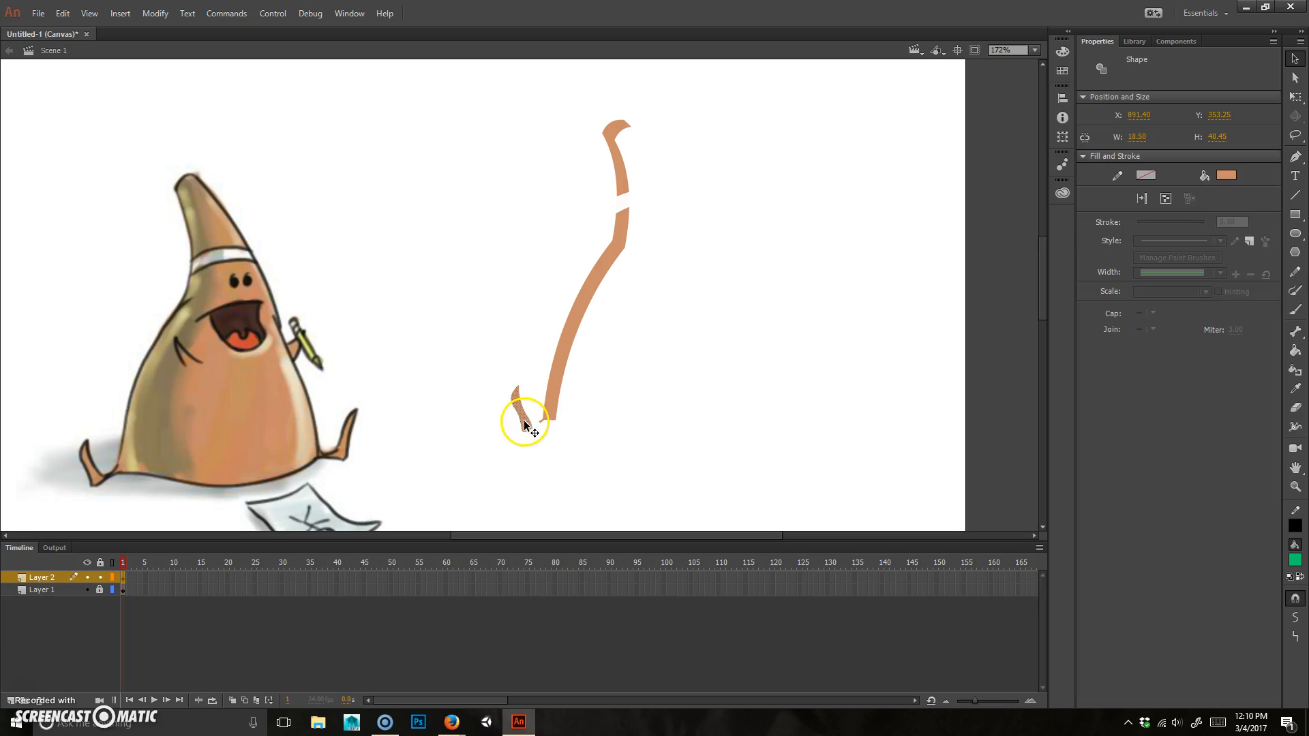
{"action": "left_click", "coordinate": [685, 386]}
{"action": "left_click", "coordinate": [621, 180]}
{"action": "left_click", "coordinate": [617, 241]}
{"action": "left_click", "coordinate": [623, 177], "text": "shift"}
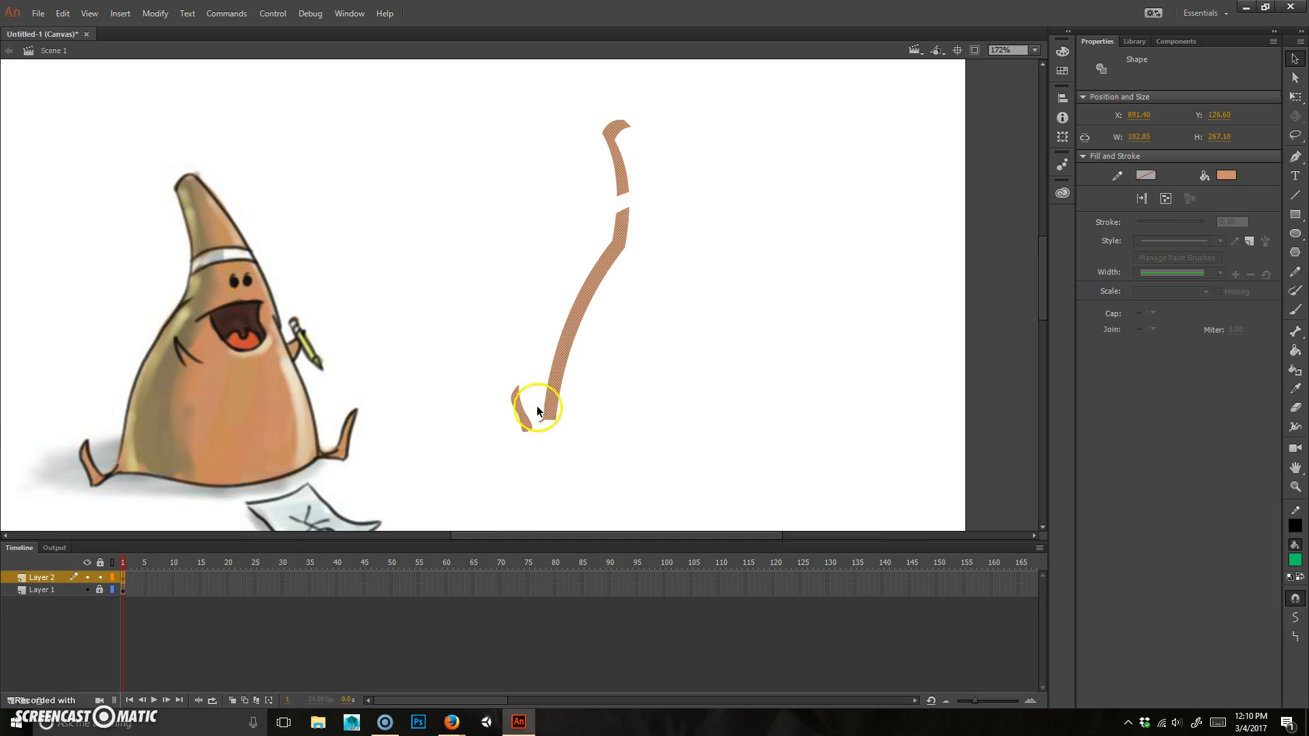
{"action": "left_click", "coordinate": [1225, 176]}
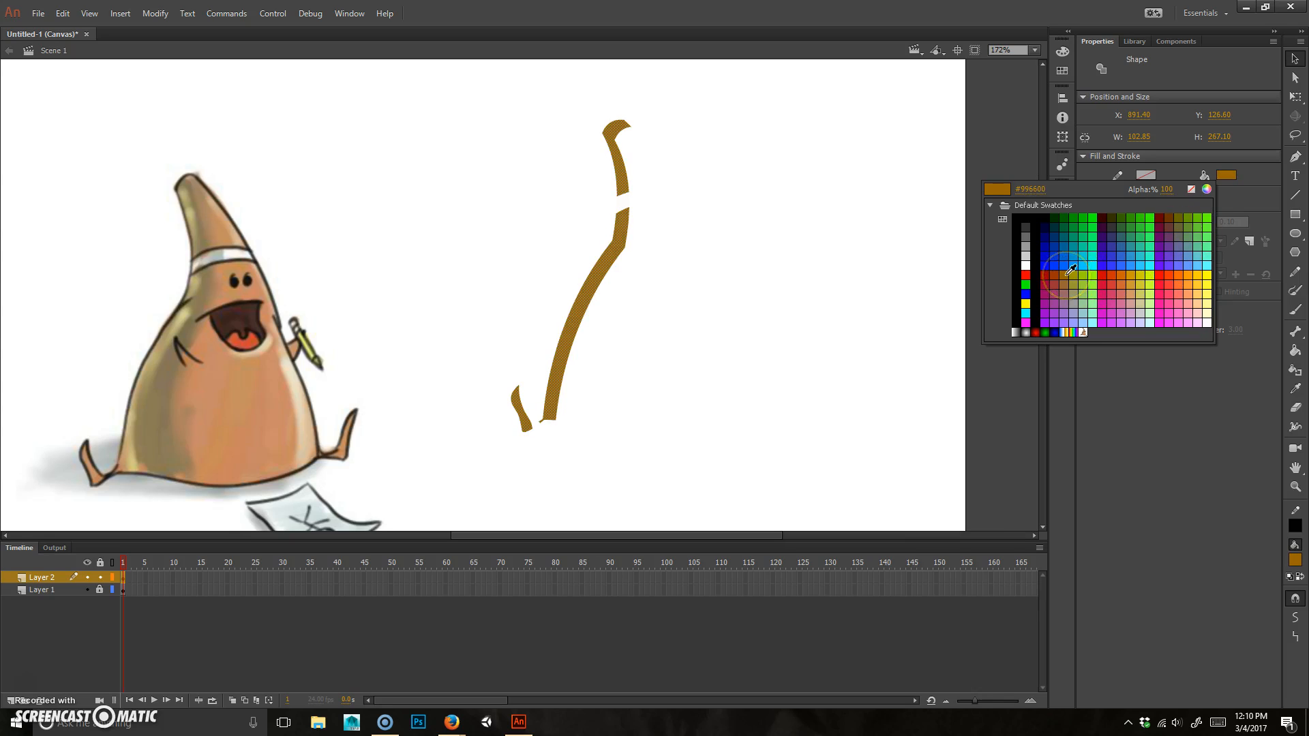
{"action": "left_click", "coordinate": [1067, 338]}
- Recolour the small headband strip between the brown strips to light grey
{"action": "left_click", "coordinate": [621, 202]}
{"action": "left_click", "coordinate": [1226, 176]}
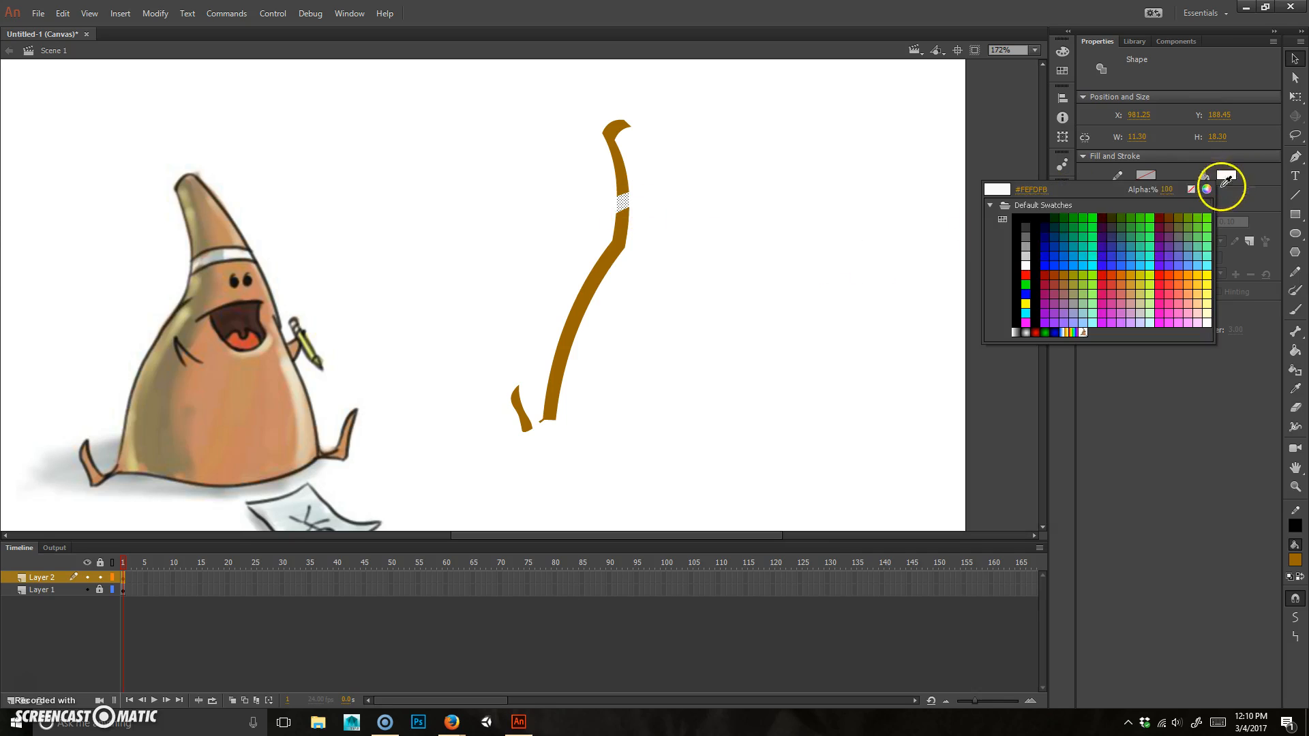
{"action": "left_click", "coordinate": [1027, 256]}
- Select all the brown and grey shading strips and move them onto the traced character, aligned with its left outline
{"action": "left_click", "coordinate": [608, 267]}
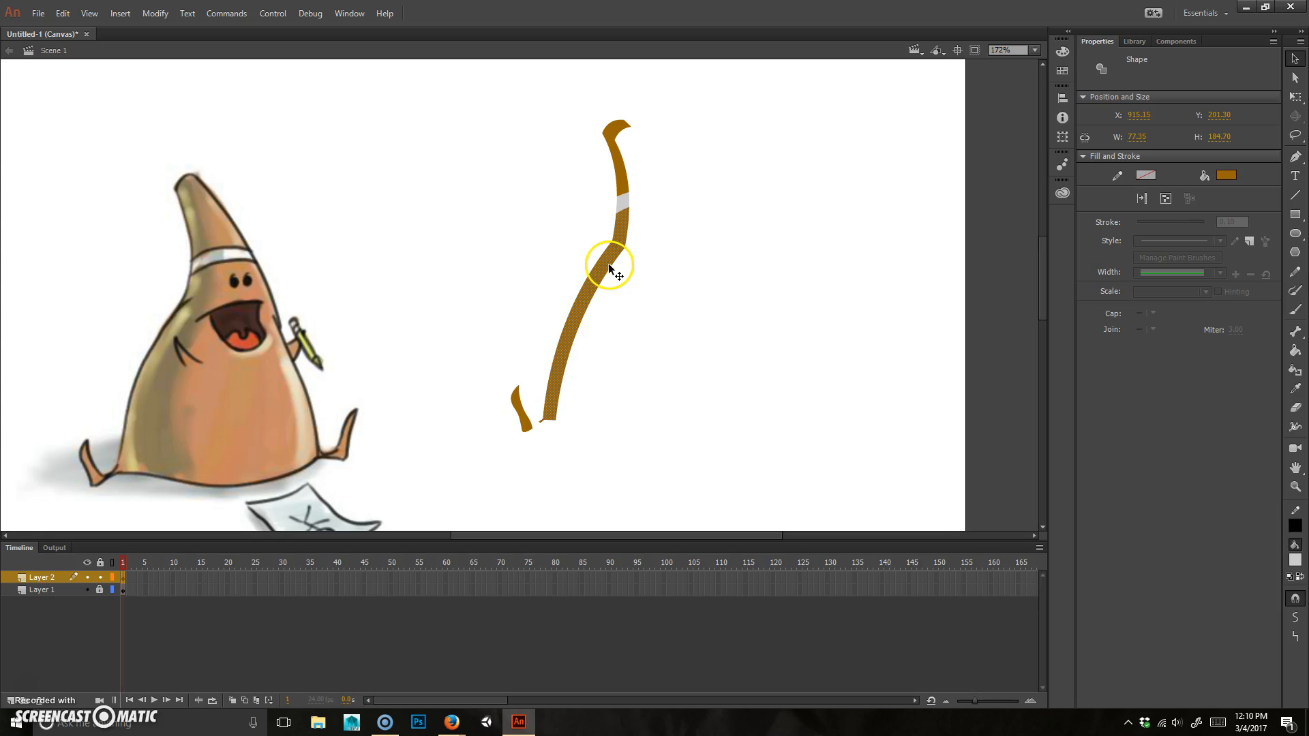
{"action": "left_click_drag", "start_coordinate": [672, 83], "coordinate": [479, 539]}
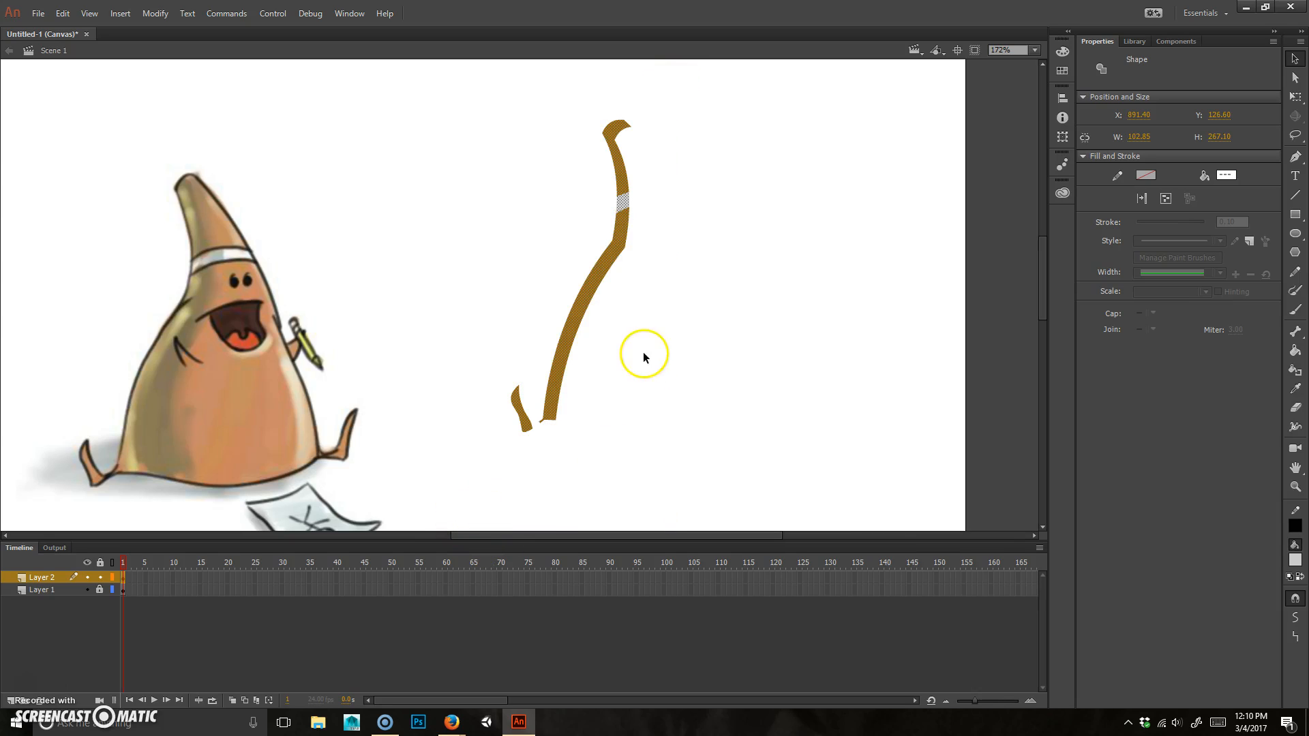
{"action": "scroll", "coordinate": [664, 374], "scroll_direction": "down", "scroll_amount": 3}
{"action": "left_click_drag", "start_coordinate": [640, 301], "coordinate": [224, 339]}
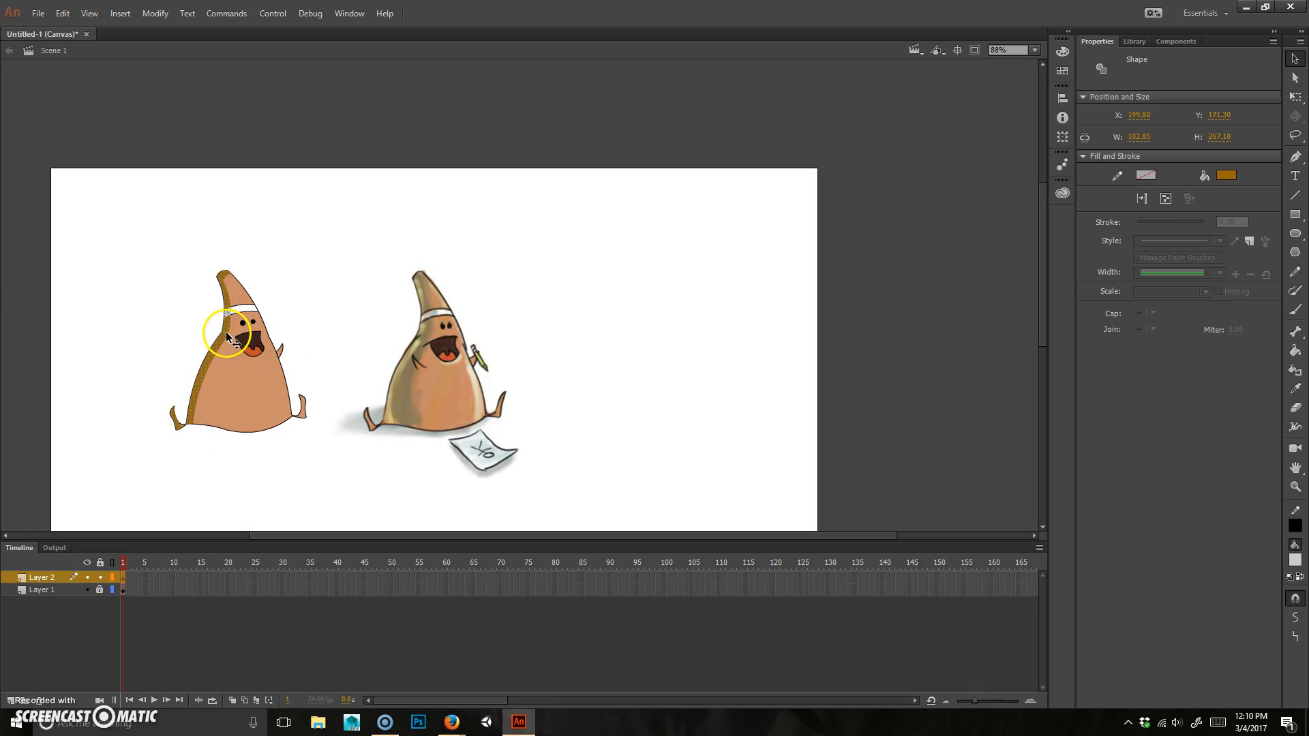
{"action": "scroll", "coordinate": [211, 403], "scroll_direction": "up", "scroll_amount": 3}
{"action": "scroll", "coordinate": [203, 398], "scroll_direction": "up", "scroll_amount": 1}
{"action": "left_click_drag", "start_coordinate": [541, 231], "coordinate": [691, 312]}
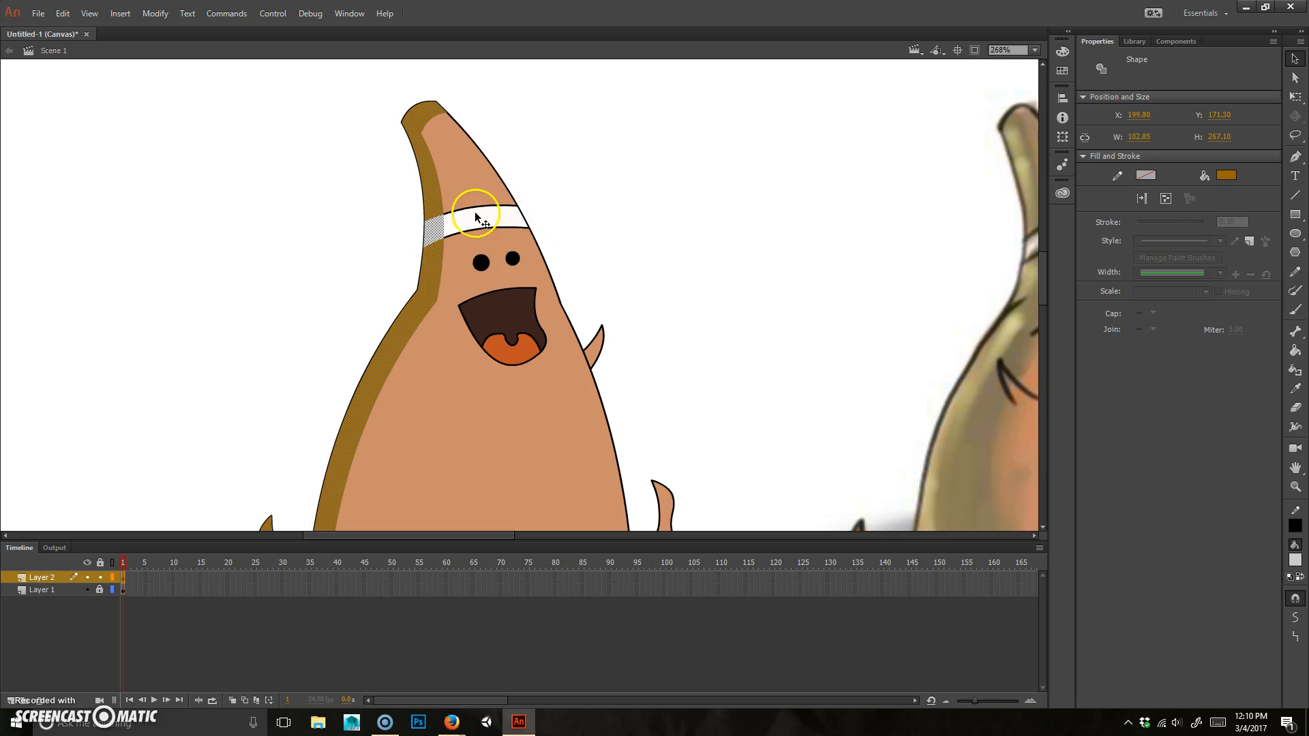
{"action": "left_click_drag", "start_coordinate": [523, 350], "coordinate": [563, 386]}
{"action": "key", "text": "ctrl+z"}
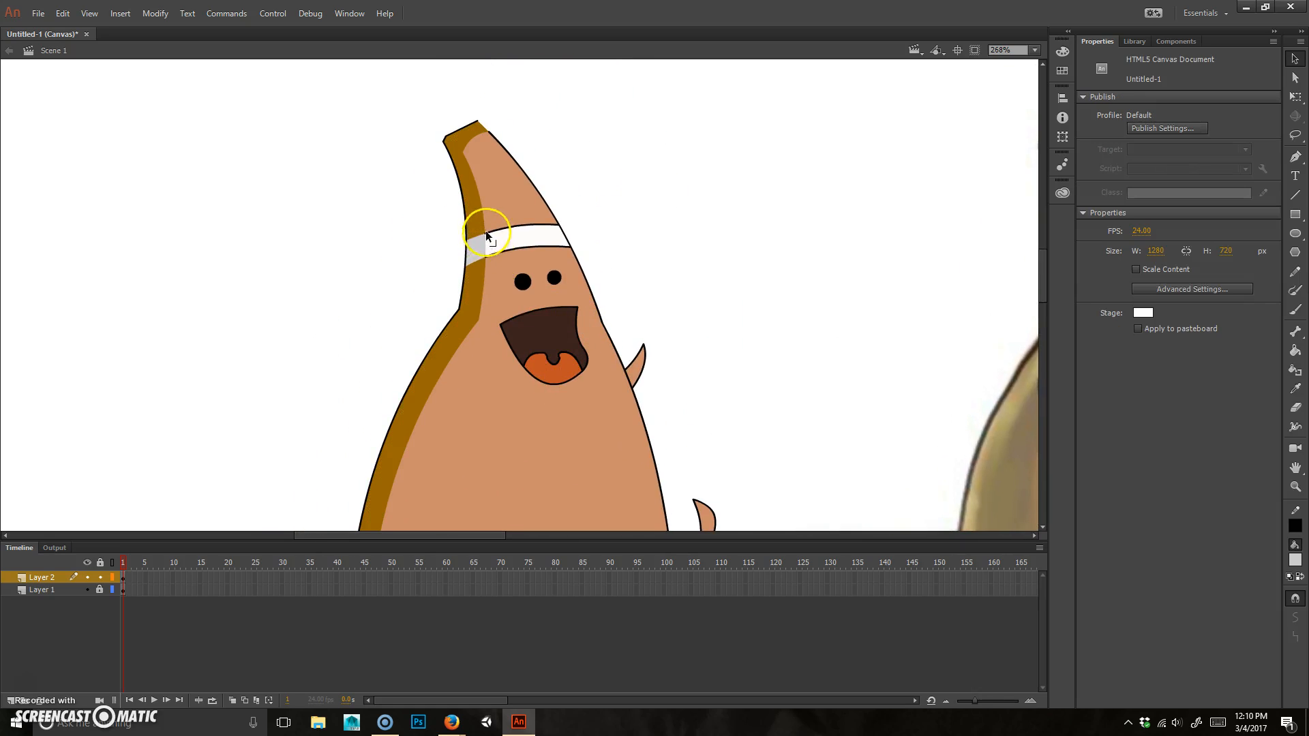
{"action": "scroll", "coordinate": [557, 306], "scroll_direction": "down", "scroll_amount": 5}
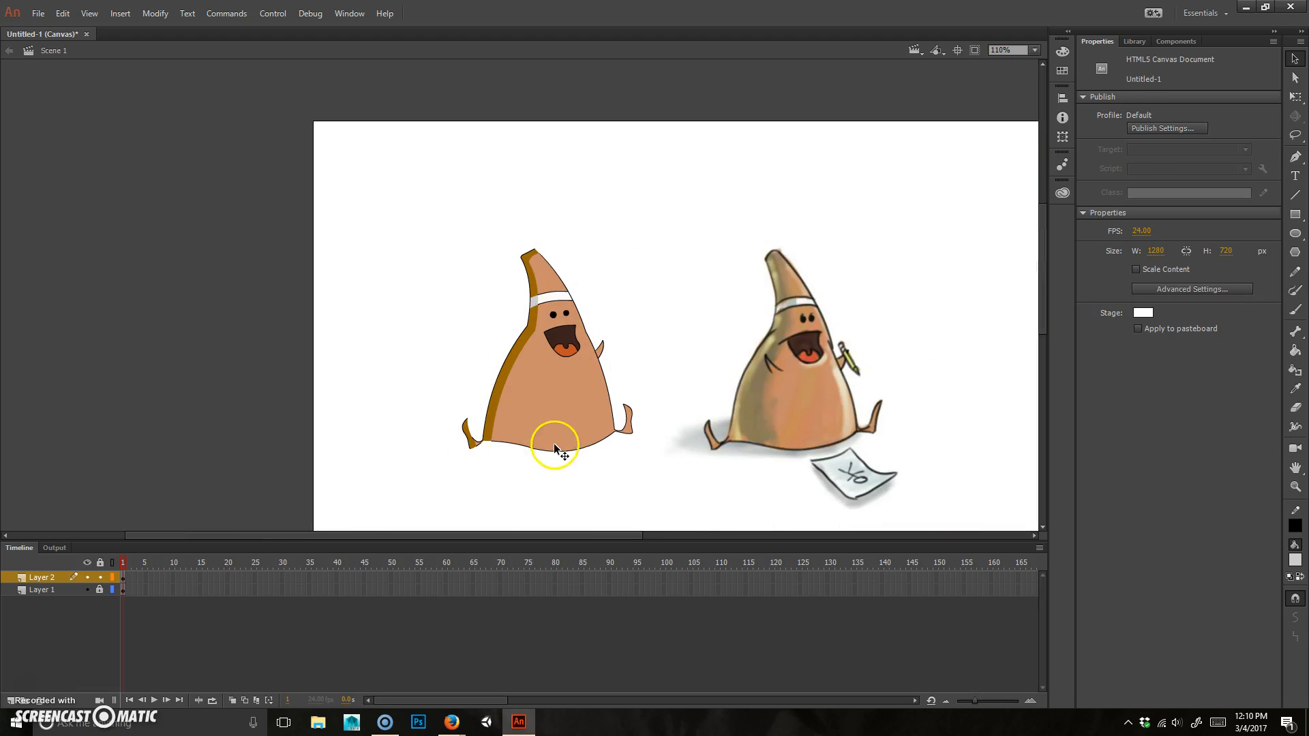
- Undo the placement of the shading strips on the character, returning them to the empty stage beyond the reference
{"action": "key", "text": "ctrl+z"}
{"action": "key", "text": "ctrl+z"}
{"action": "left_click_drag", "start_coordinate": [951, 435], "coordinate": [781, 435]}
{"action": "key", "text": "ctrl+z"}
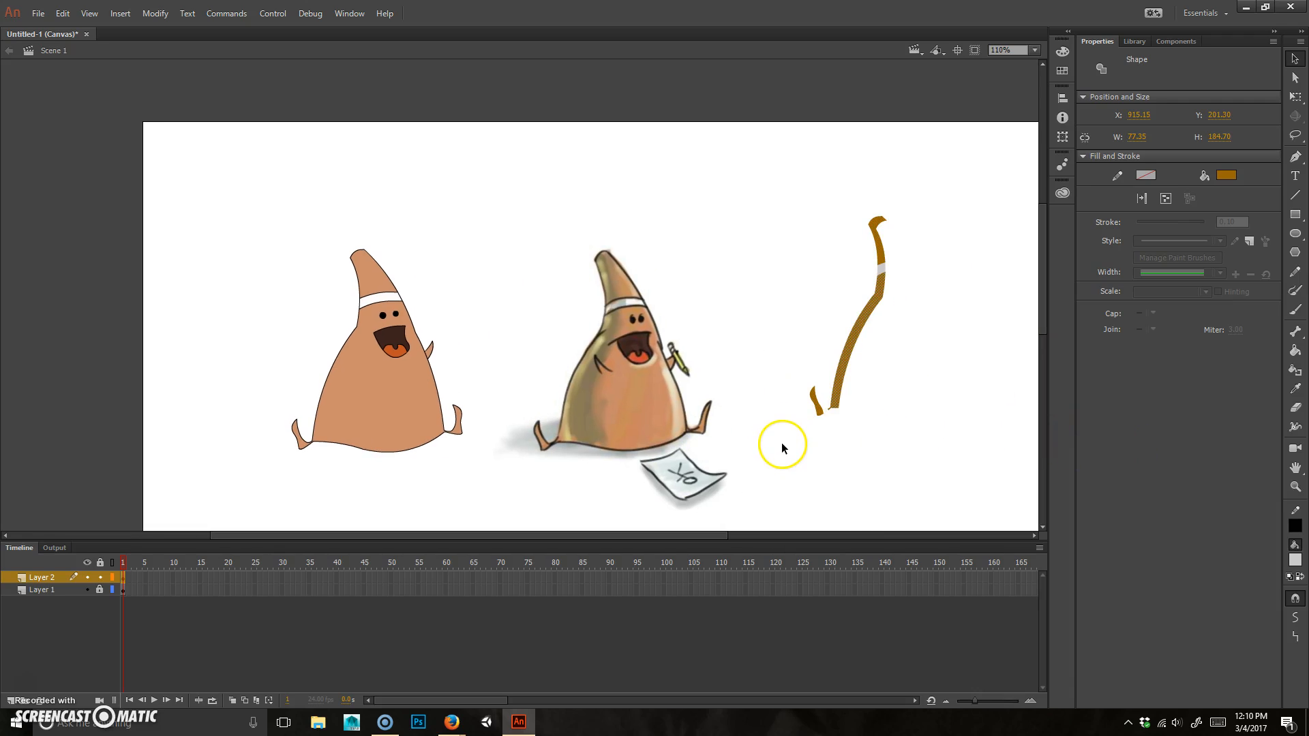
{"action": "key", "text": "ctrl+z"}
- Restore the shading strips' placement along the traced character's left edge and deselect them
{"action": "key", "text": "z"}
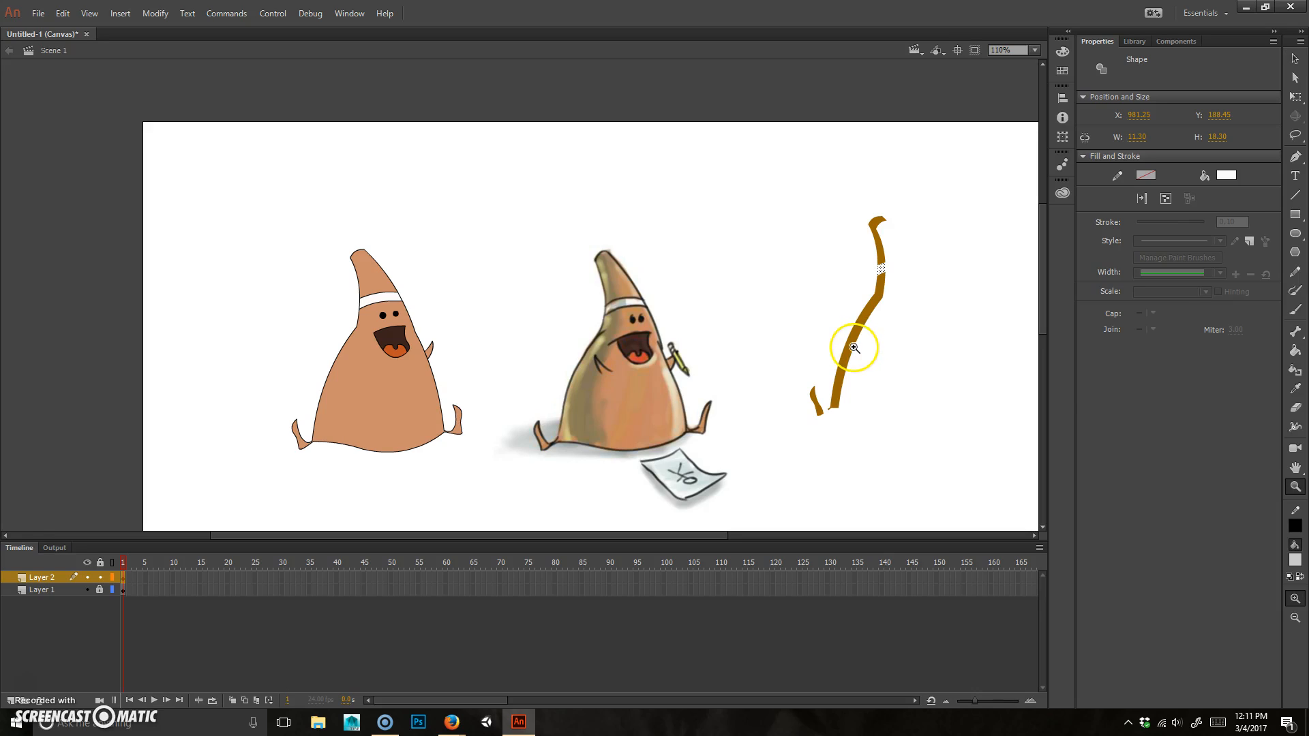
{"action": "left_click", "coordinate": [851, 356]}
{"action": "key", "text": "ctrl+z"}
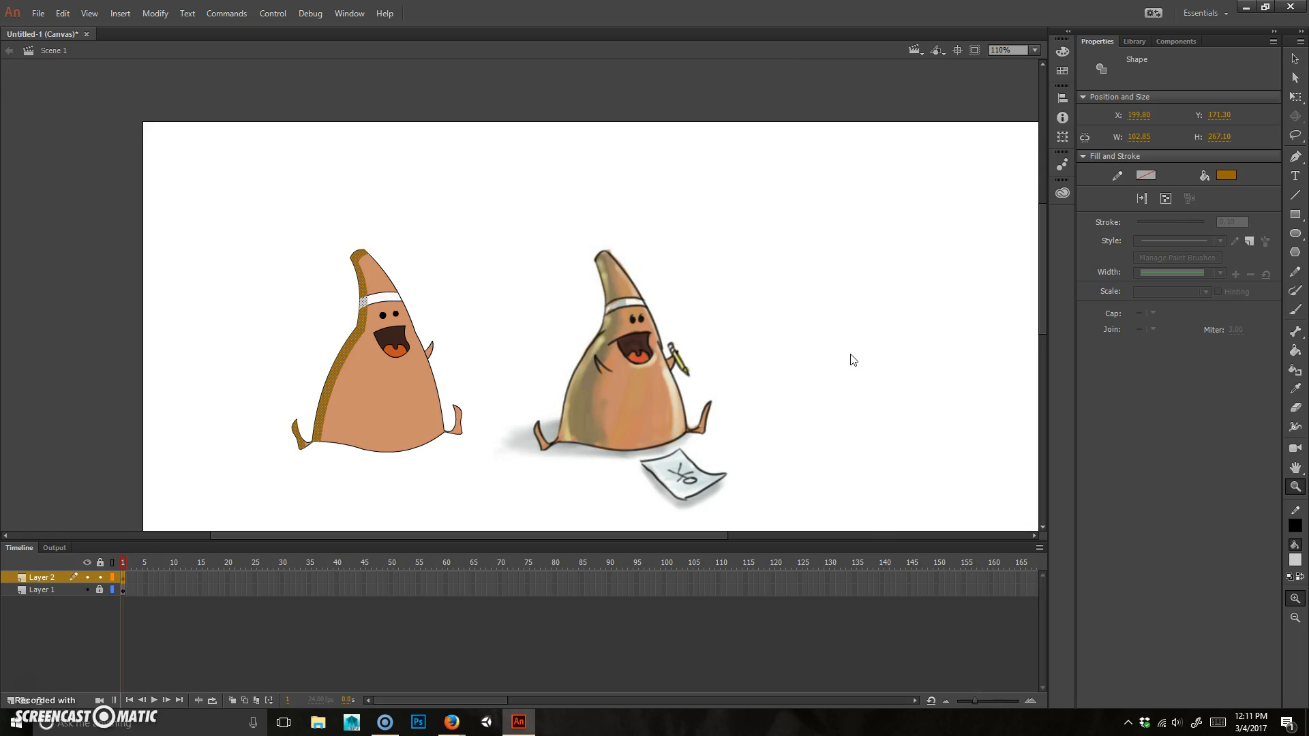
{"action": "left_click", "coordinate": [558, 234]}
{"action": "left_click_drag", "start_coordinate": [411, 417], "coordinate": [621, 176]}
{"action": "left_click", "coordinate": [509, 380], "text": "ctrl"}
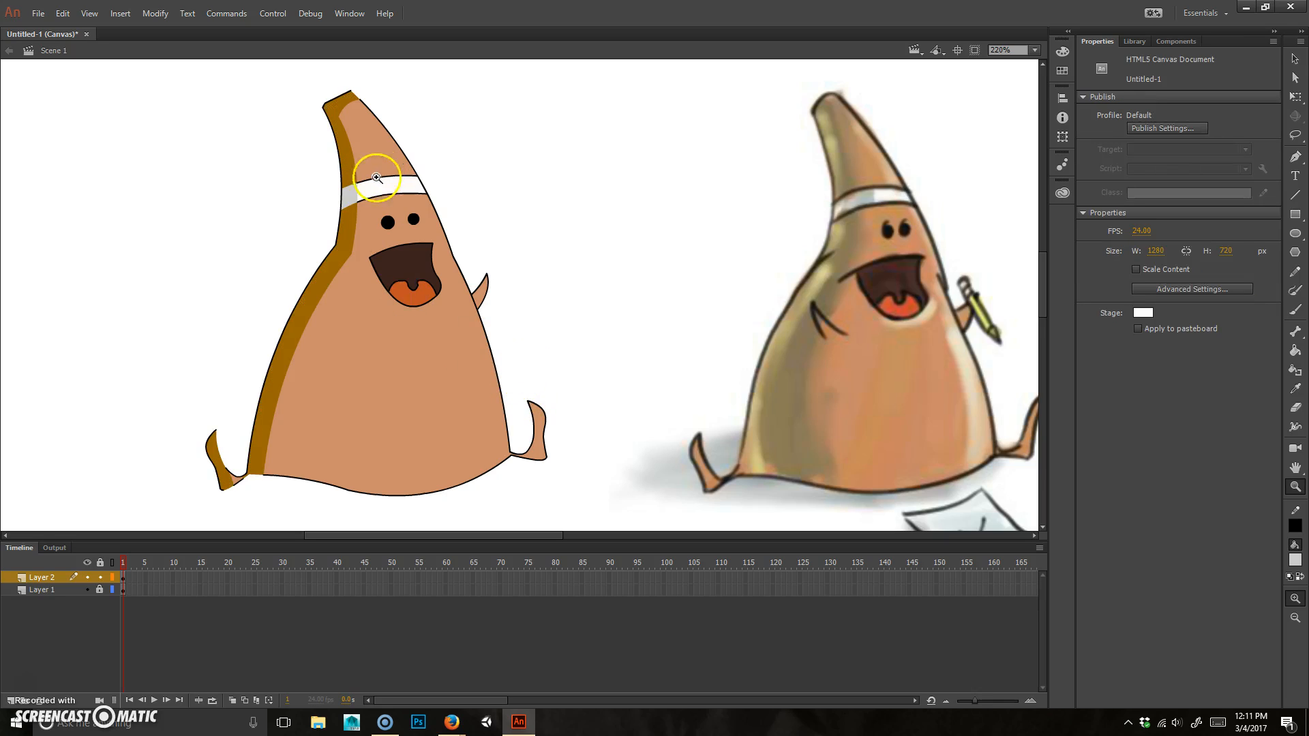